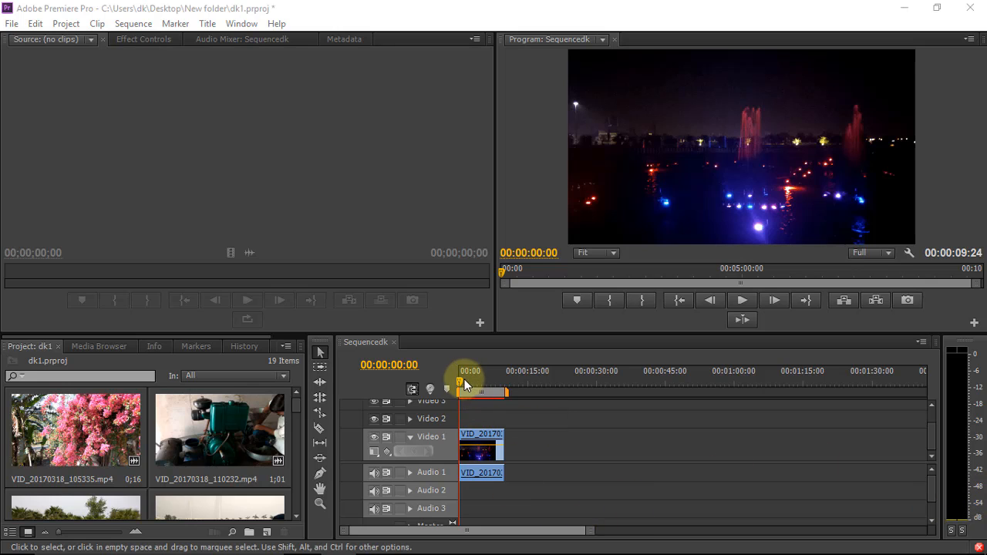
# Step: Create a new default still title named title01 with the existing video settings
pyautogui.moveTo(461, 382); pyautogui.dragTo(445, 408)
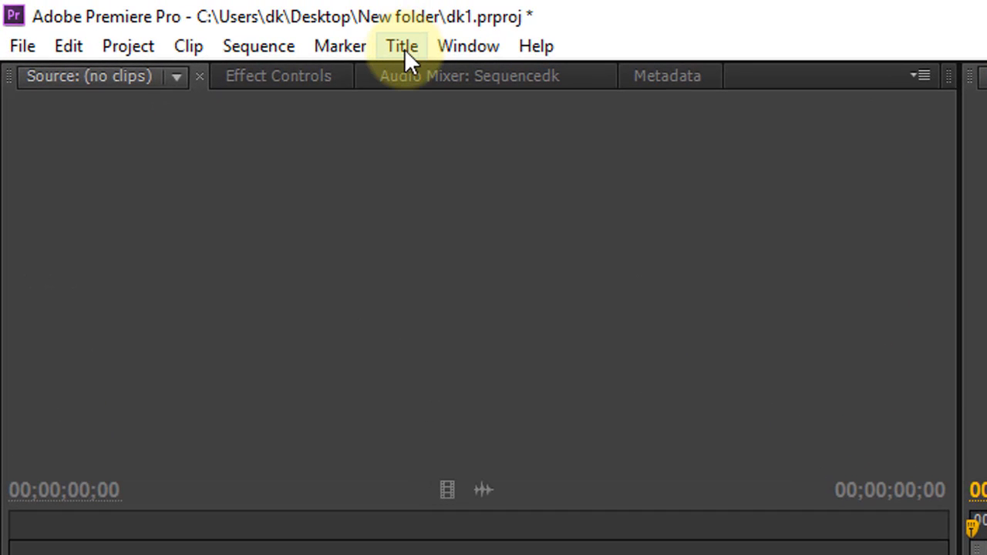
pyautogui.click(401, 46)
pyautogui.moveTo(428, 77)
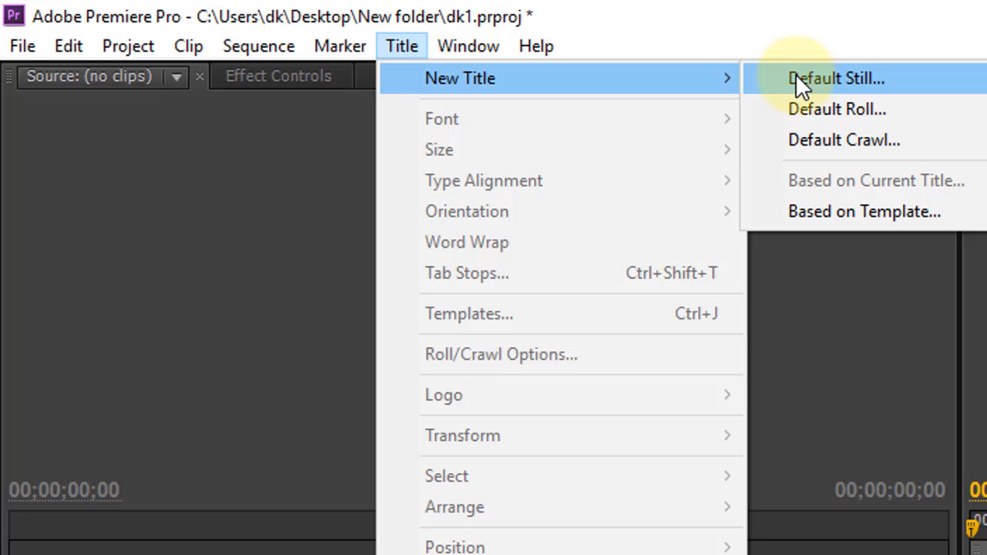
pyautogui.click(825, 79)
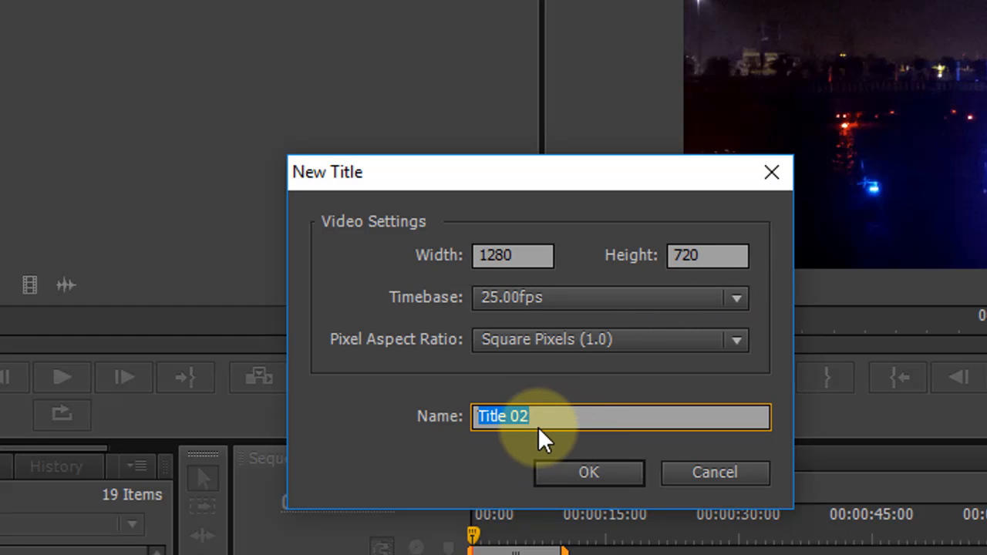
pyautogui.write('title')
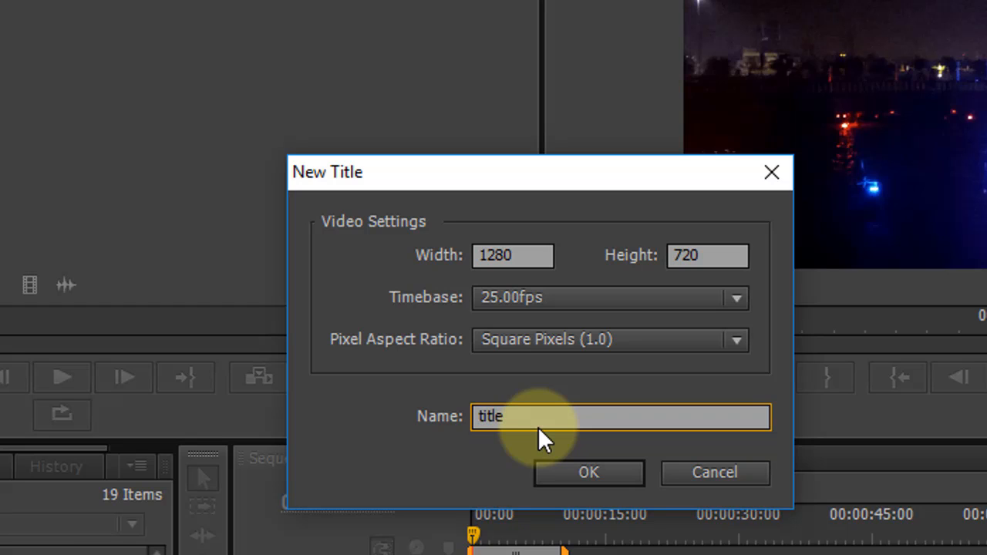
pyautogui.write('01')
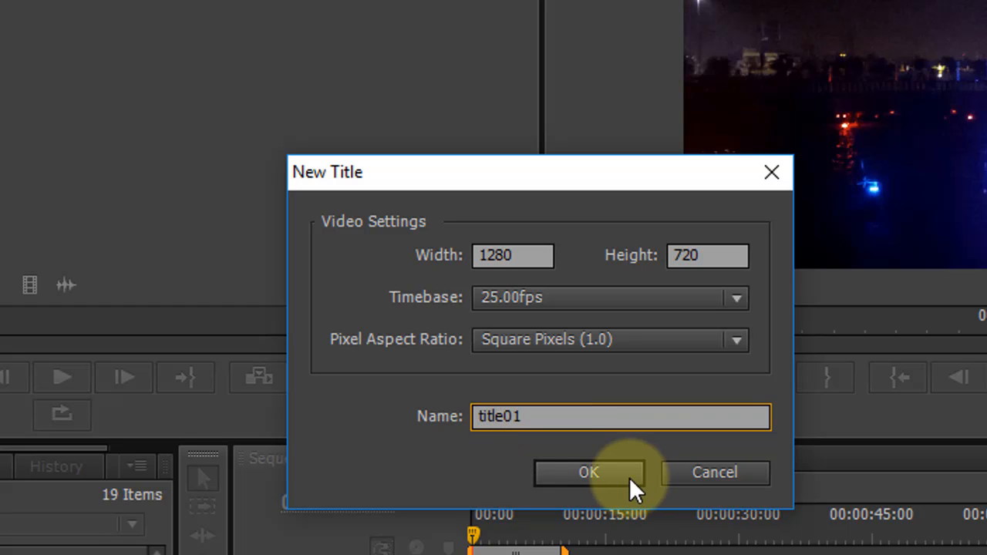
pyautogui.click(588, 473)
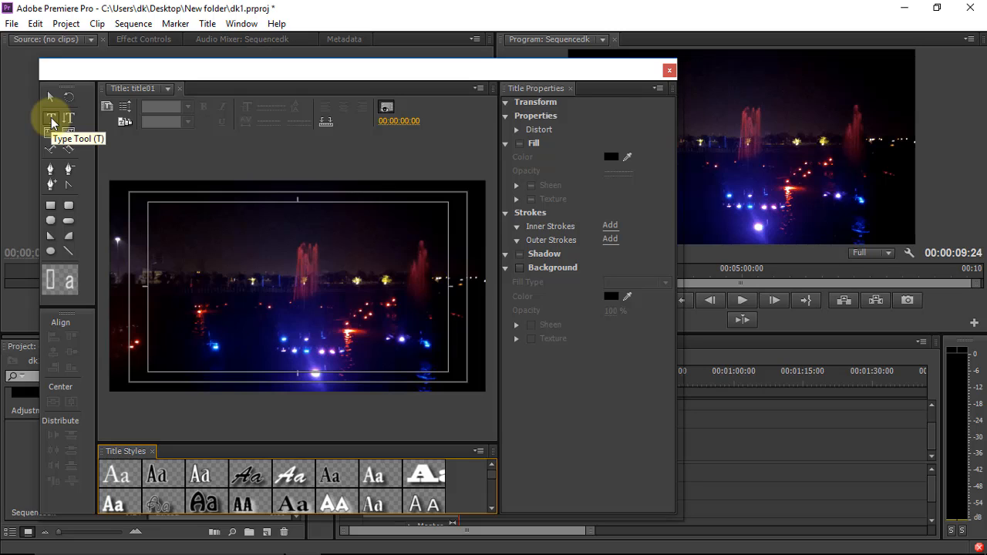
pyautogui.click(250, 279)
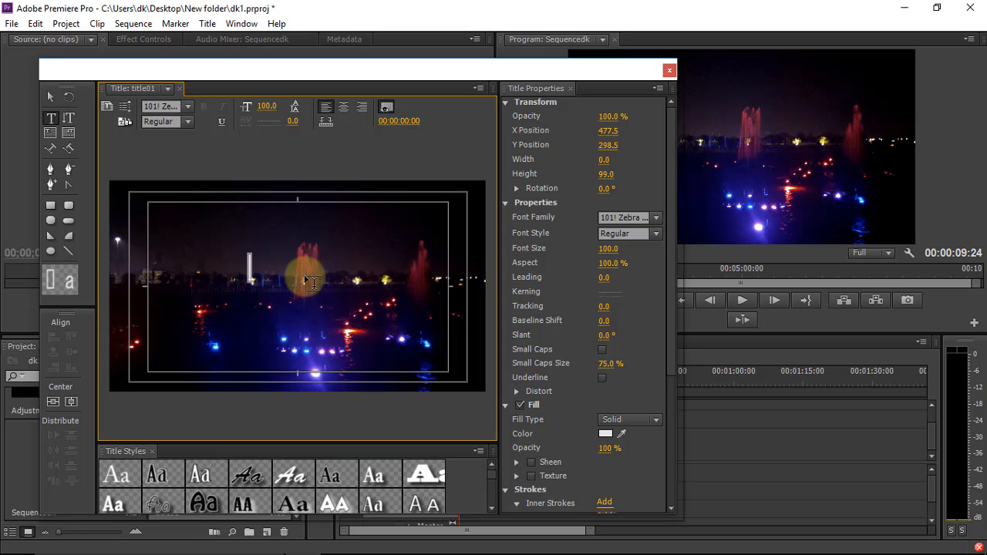
pyautogui.write('Dkwe')
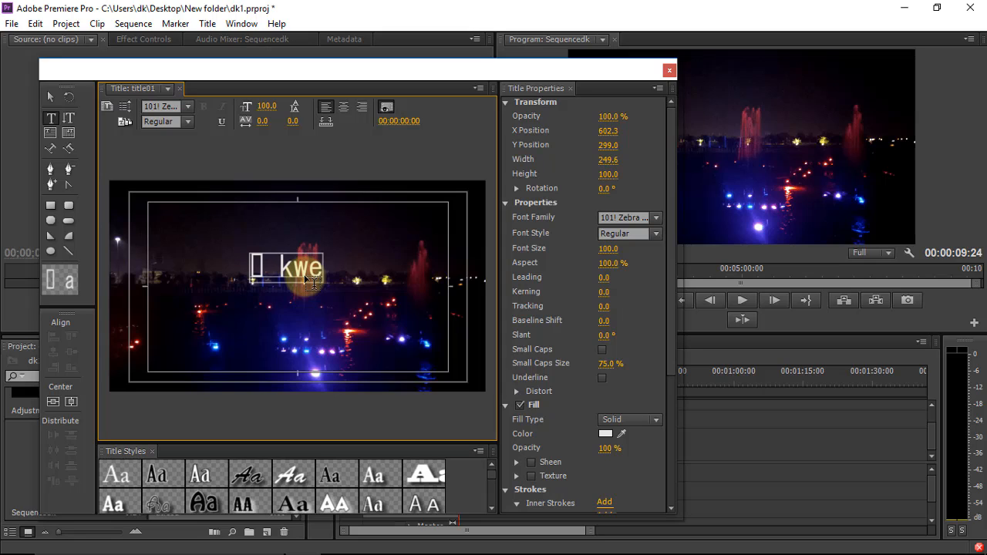
pyautogui.press('BackSpace')
pyautogui.press('BackSpace')
pyautogui.press('BackSpace')
pyautogui.press('BackSpace')
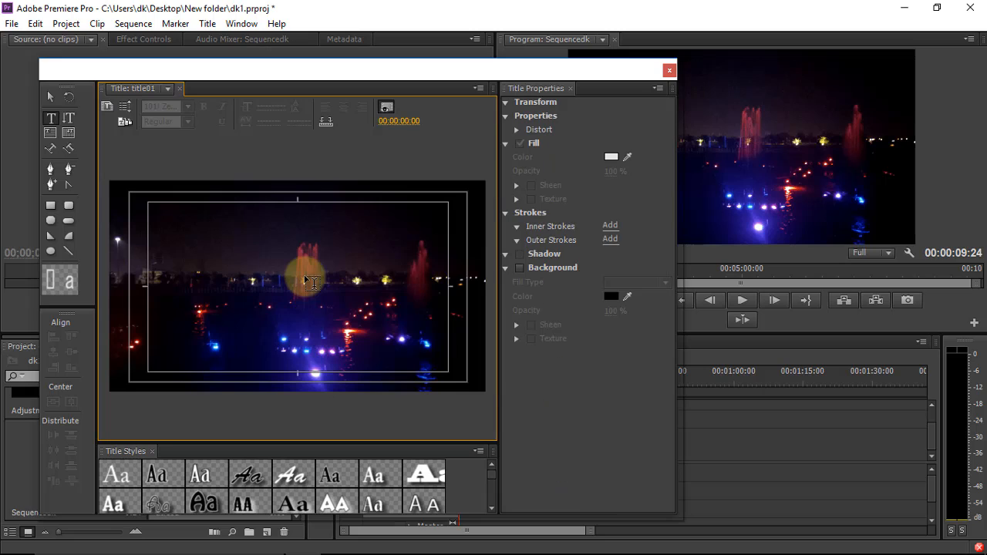
# Step: Add the text "DkWebTech" with the Type tool, starting just above the middle of the title frame
pyautogui.click(270, 264)
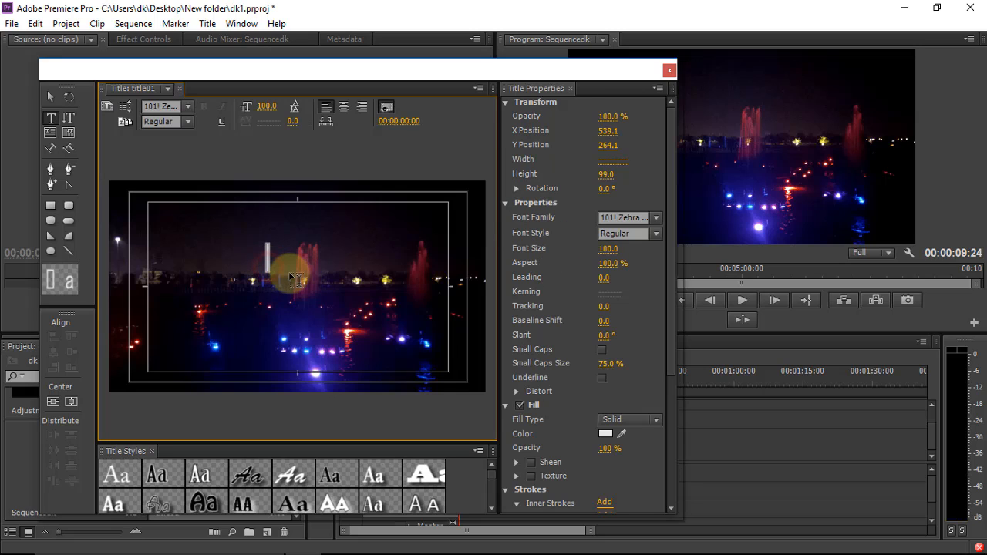
pyautogui.write('D')
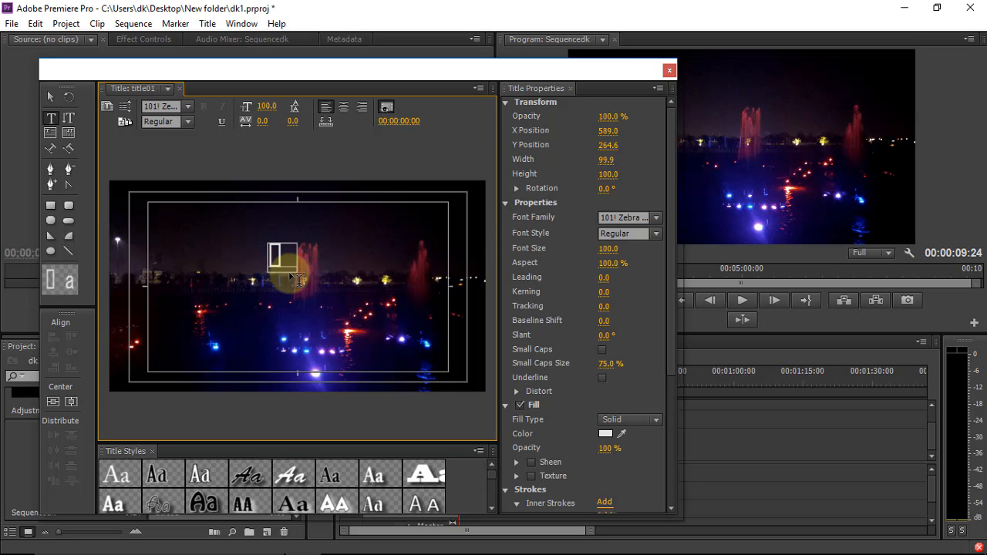
pyautogui.write('k')
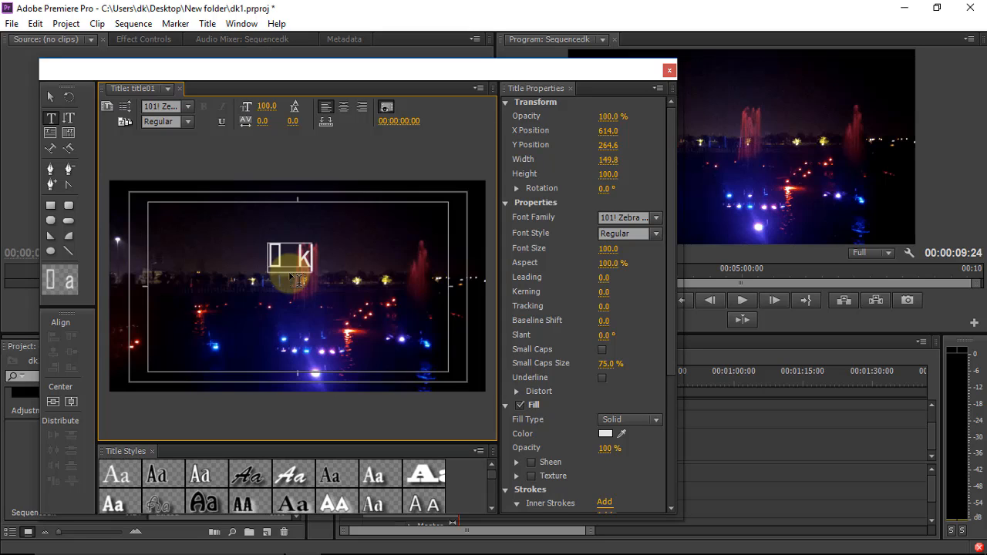
pyautogui.write(' ebte')
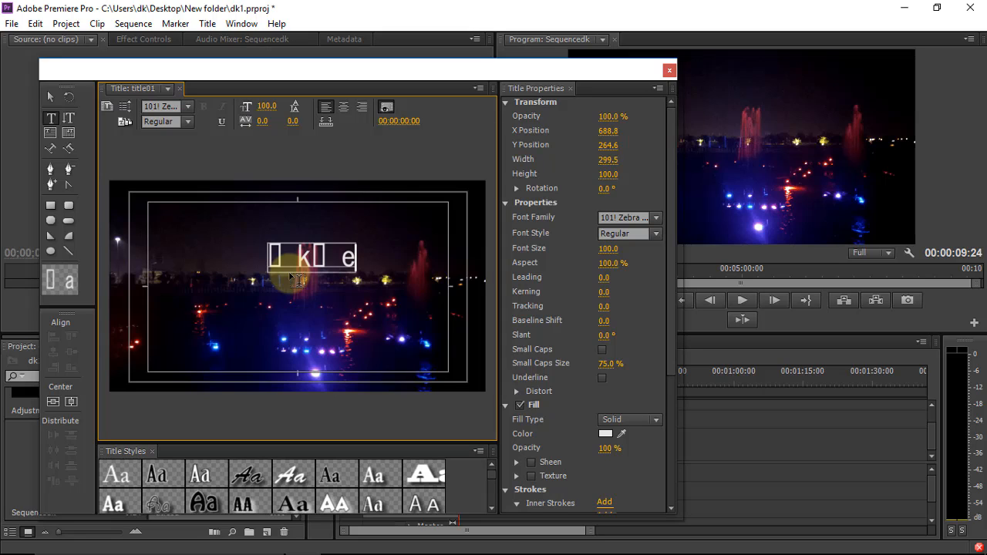
pyautogui.write('ch')
pyautogui.press('Left')
pyautogui.press('Left')
pyautogui.press('Left')
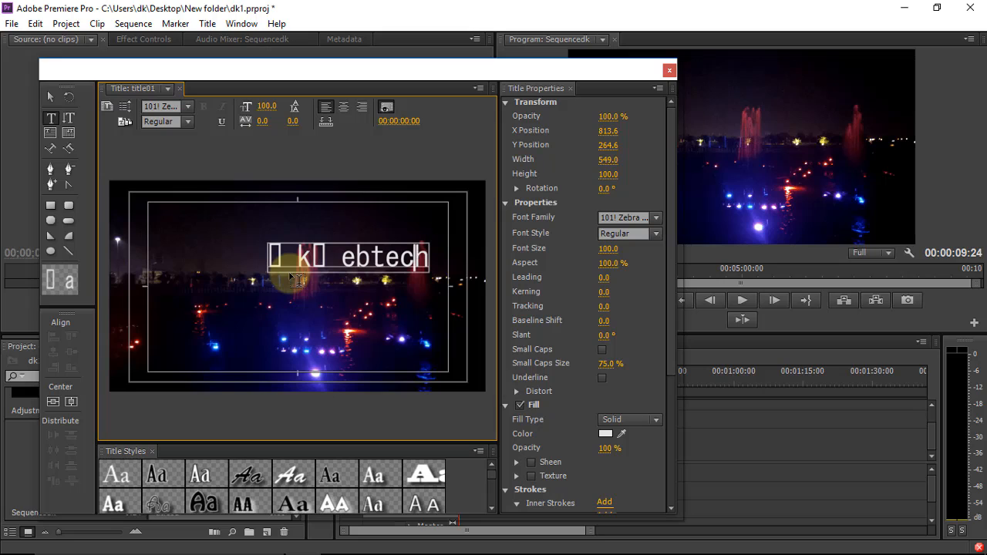
pyautogui.hotkey('shift', 'Left')
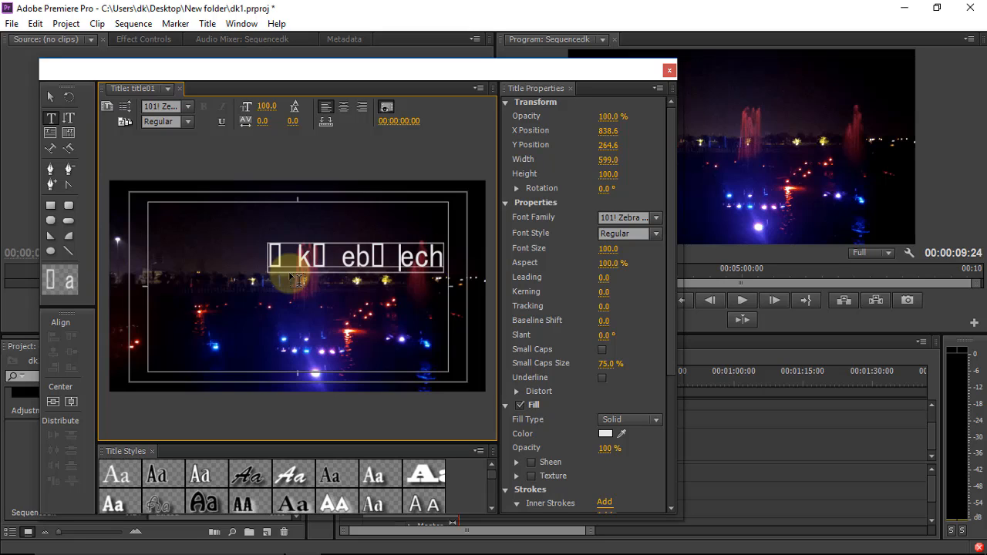
# Step: Try the A-Smith 1 font on the whole title text, and set its font family to APS-C-DV-Ajay
pyautogui.hotkey('ctrl', 'a')
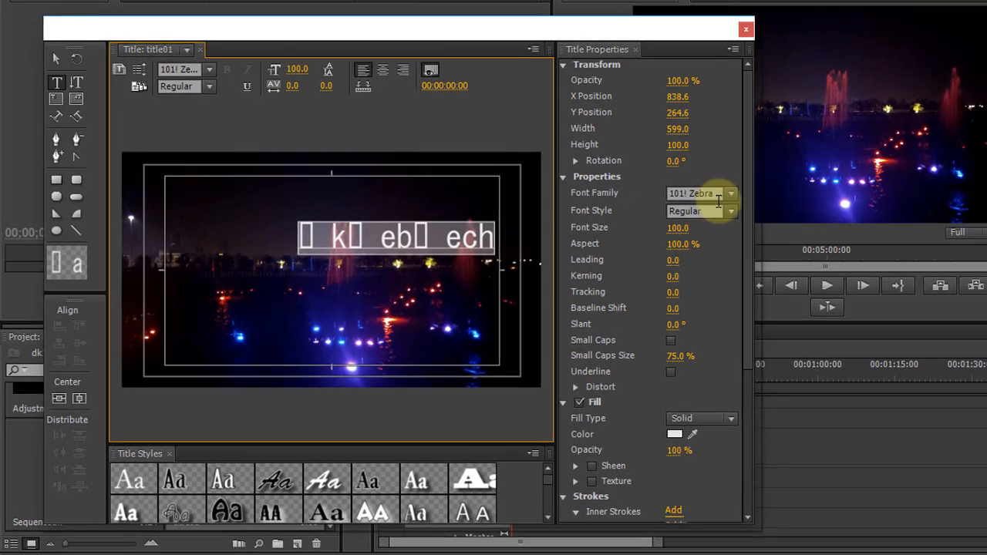
pyautogui.click(732, 193)
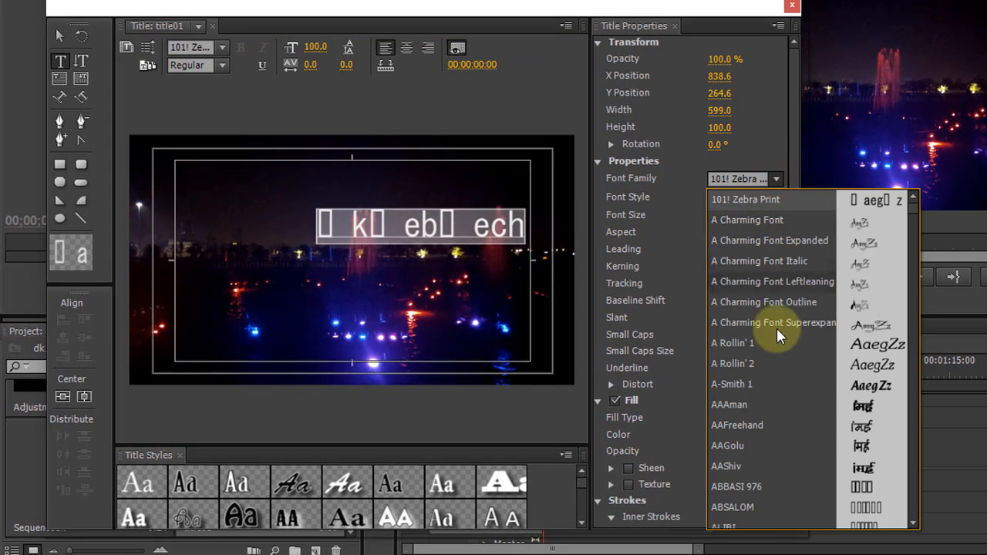
pyautogui.click(808, 383)
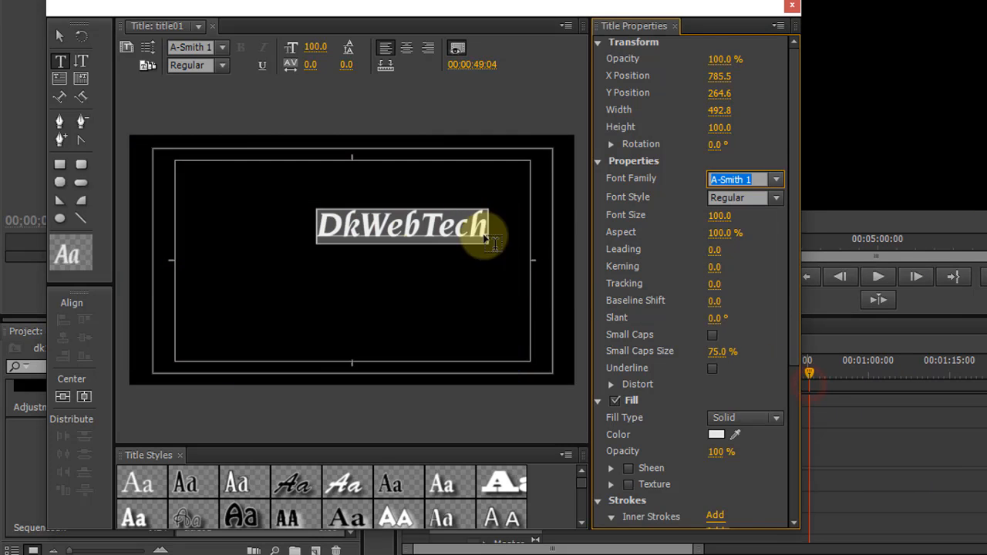
pyautogui.click(775, 179)
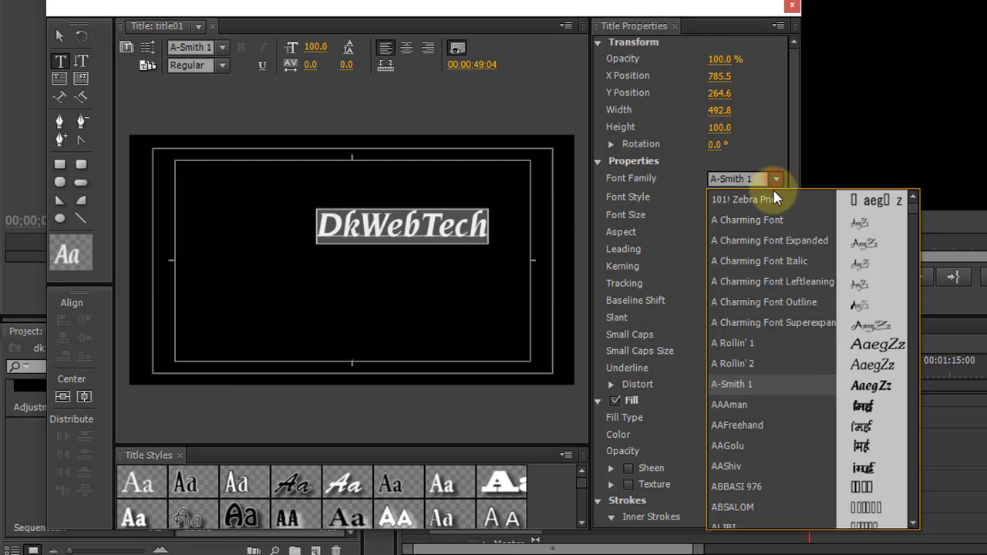
pyautogui.scroll(-5, 796, 402)
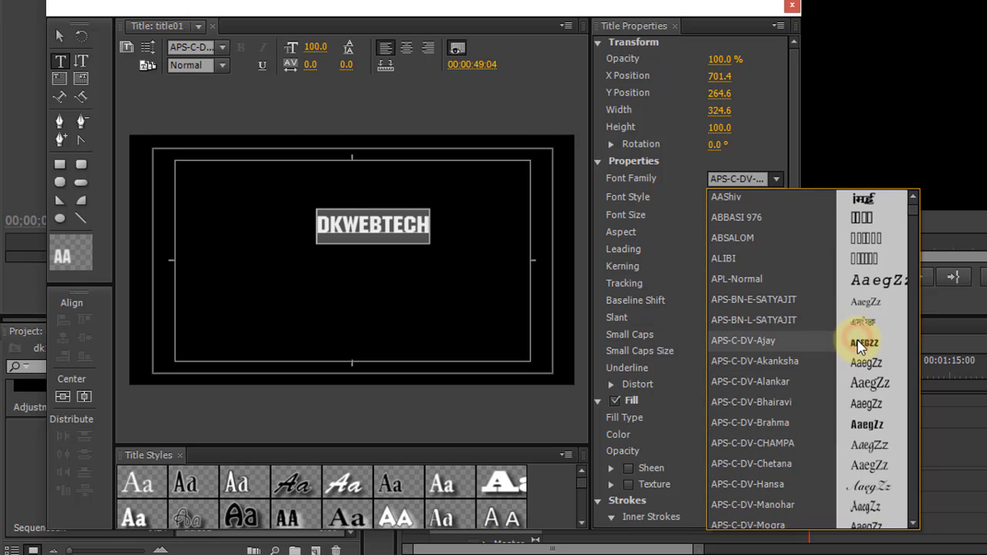
pyautogui.click(740, 179)
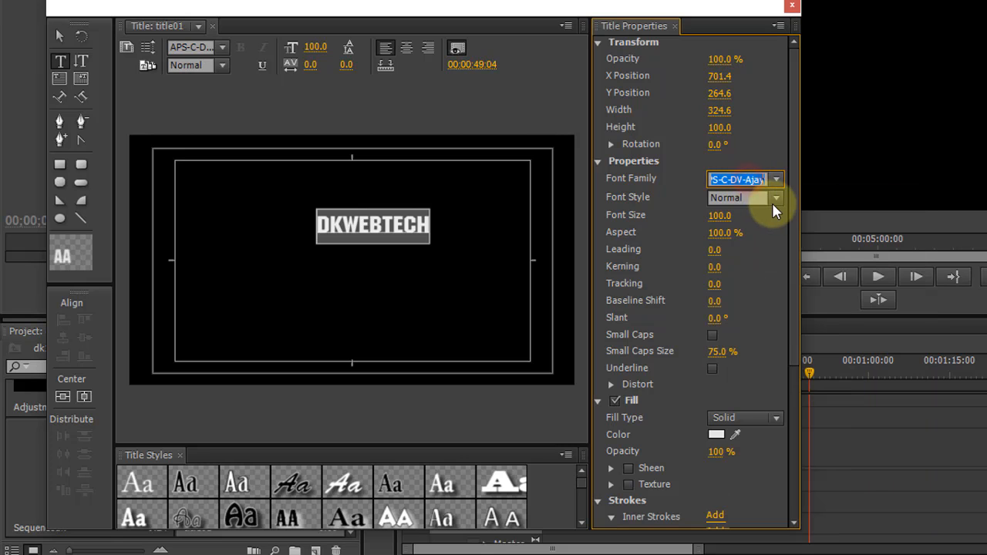
pyautogui.click(772, 202)
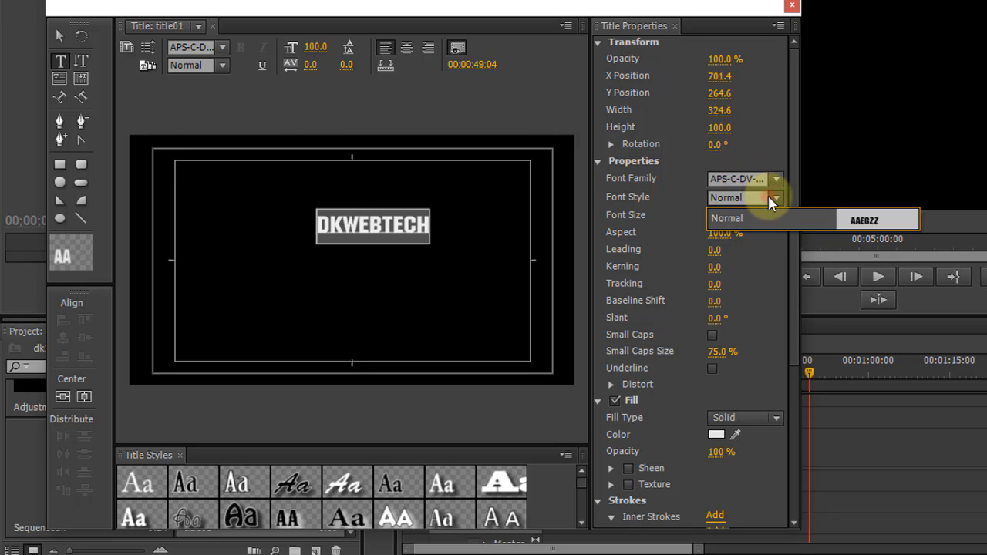
# Step: Move the title text to about the middle of the frame and enlarge its font size to 165
pyautogui.click(61, 36)
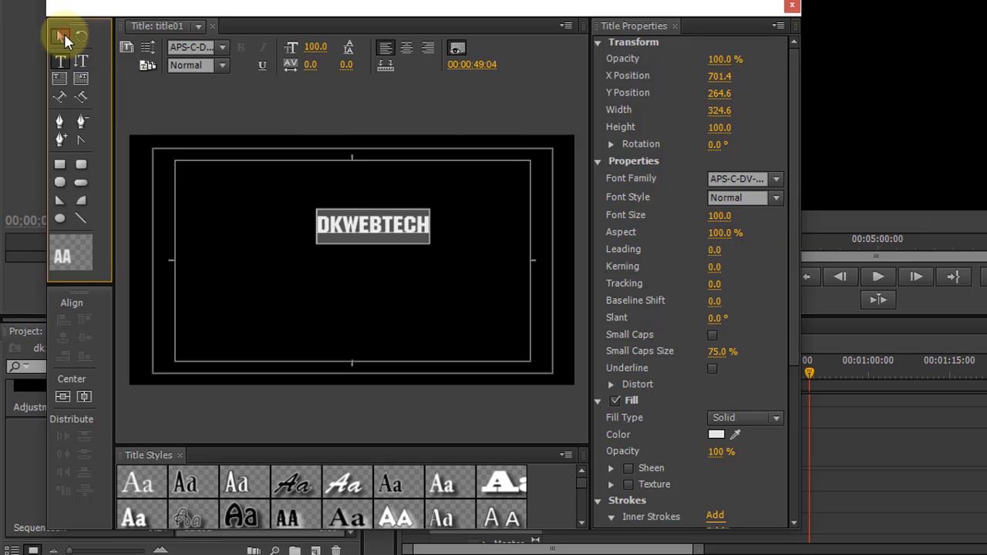
pyautogui.moveTo(397, 231); pyautogui.dragTo(477, 211)
pyautogui.moveTo(437, 242); pyautogui.dragTo(414, 248)
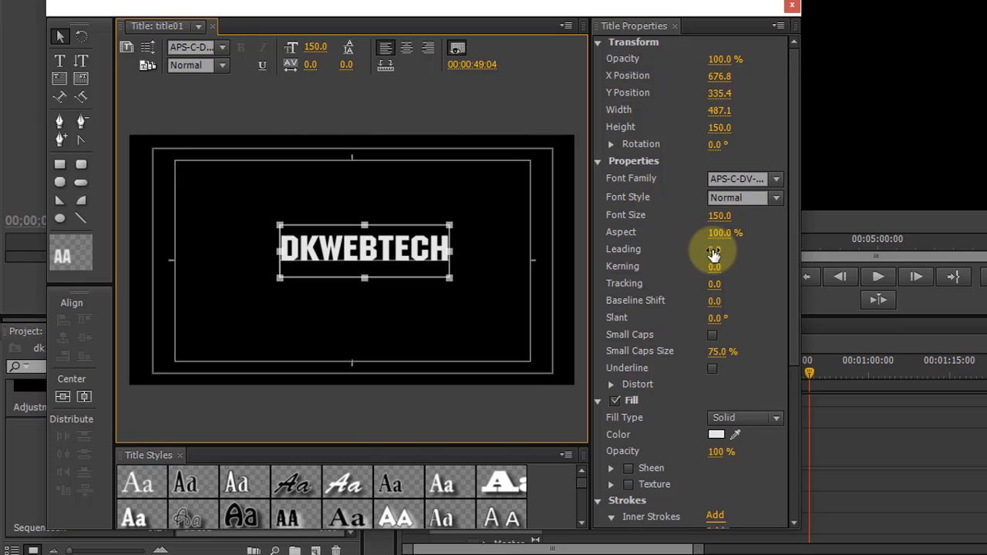
pyautogui.moveTo(721, 218); pyautogui.dragTo(751, 219)
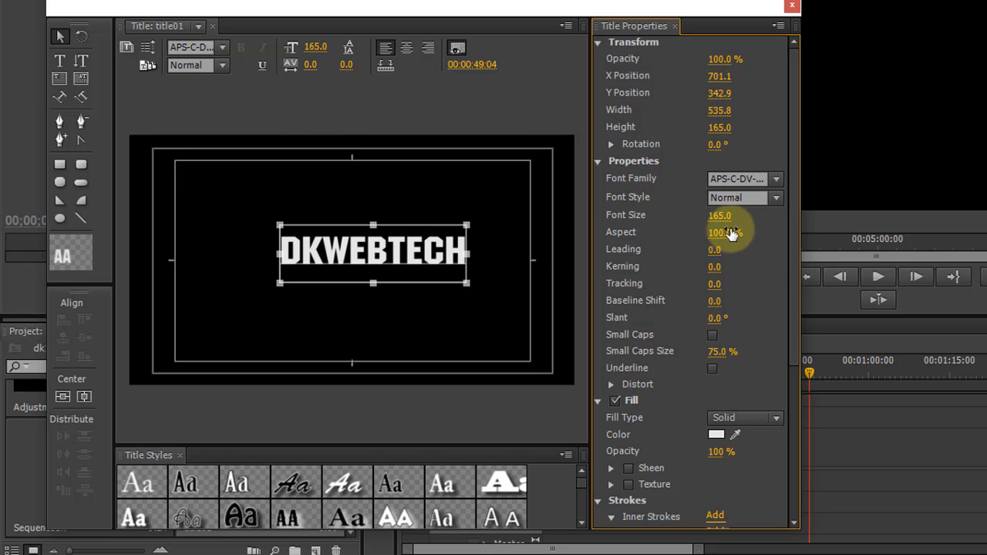
# Step: Move the title text to the lower-left area of the title frame and scale it to font size 159
pyautogui.click(61, 37)
pyautogui.moveTo(434, 260); pyautogui.dragTo(356, 319)
pyautogui.moveTo(390, 287); pyautogui.dragTo(384, 297)
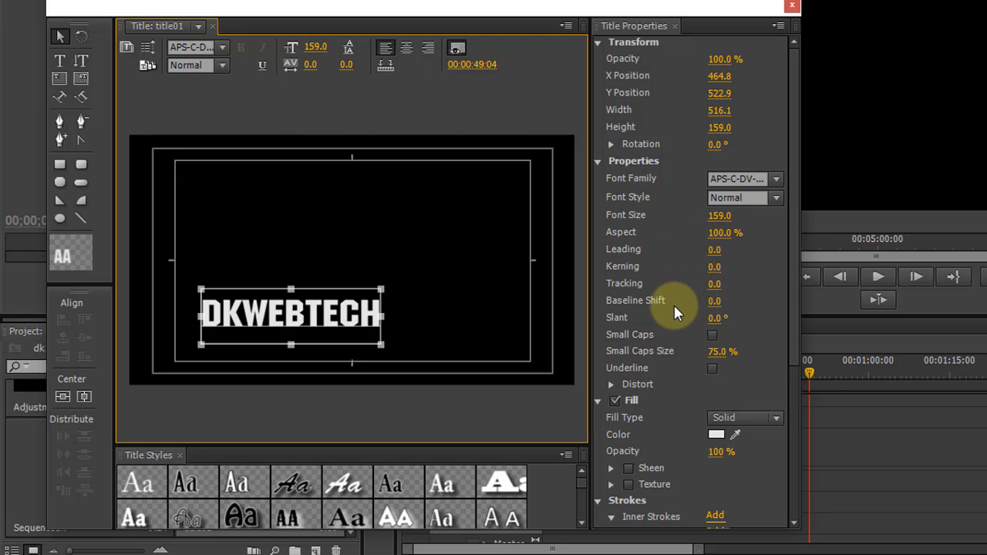
# Step: Try toggling the Small Caps, Underline and Fill options on the title text, restoring each one
pyautogui.click(711, 337)
pyautogui.click(712, 337)
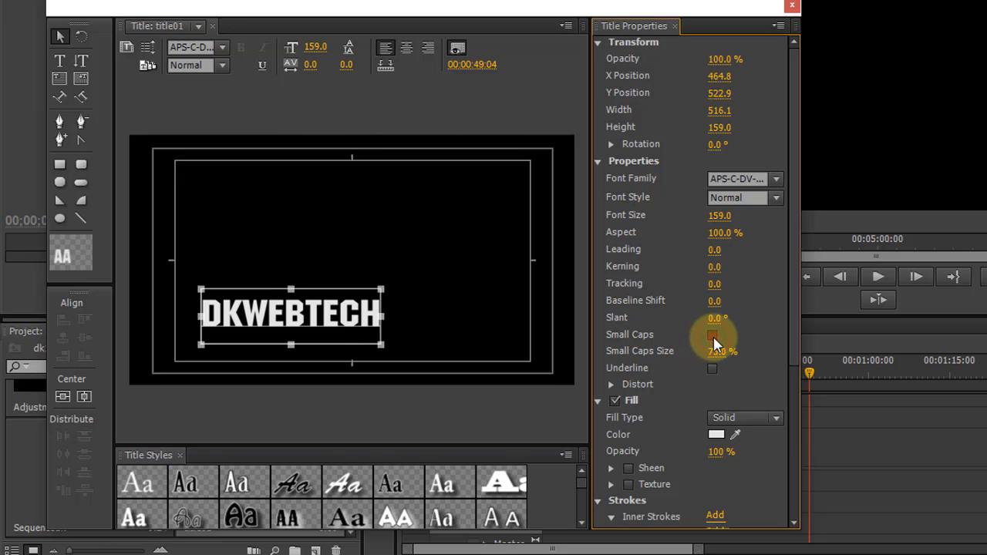
pyautogui.click(712, 337)
pyautogui.click(713, 337)
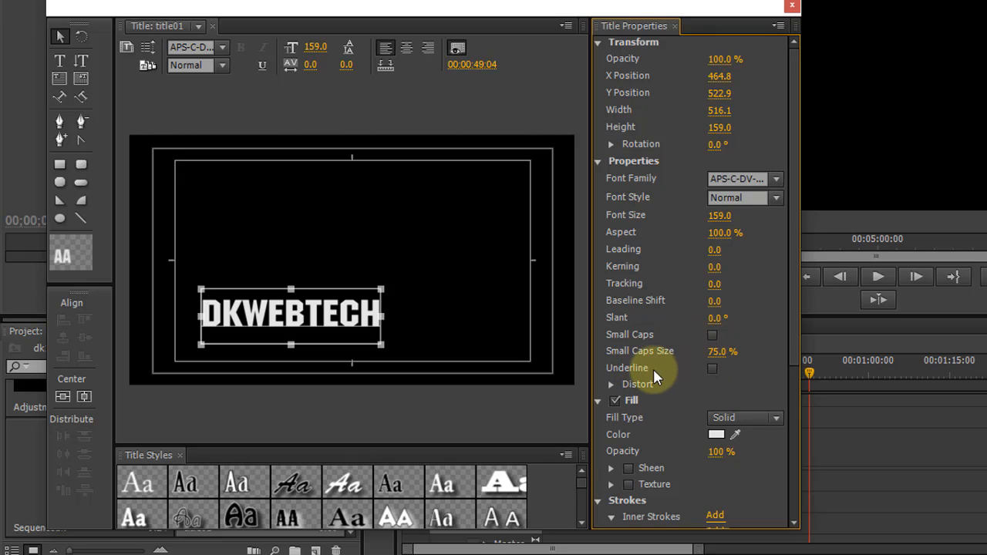
pyautogui.click(711, 367)
pyautogui.click(711, 368)
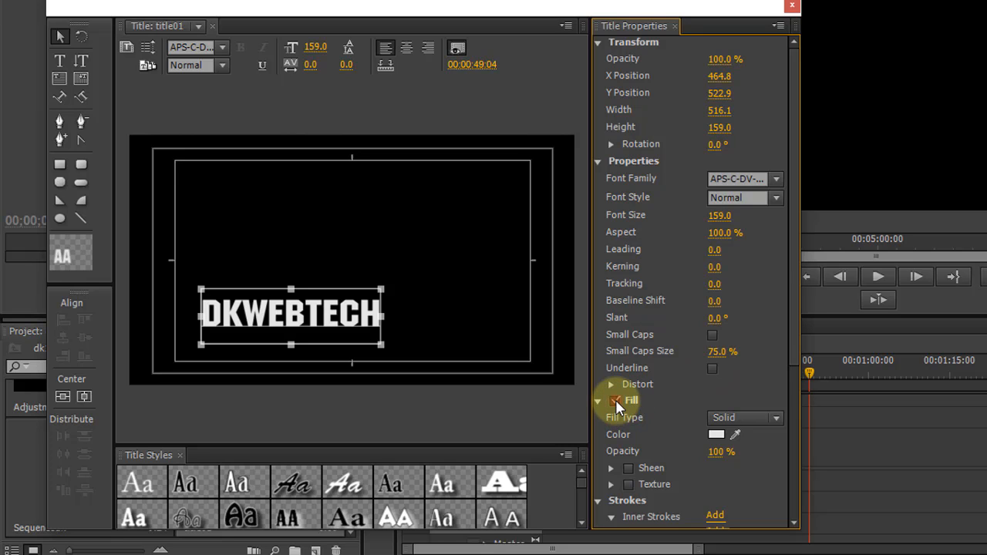
pyautogui.click(615, 400)
pyautogui.click(615, 400)
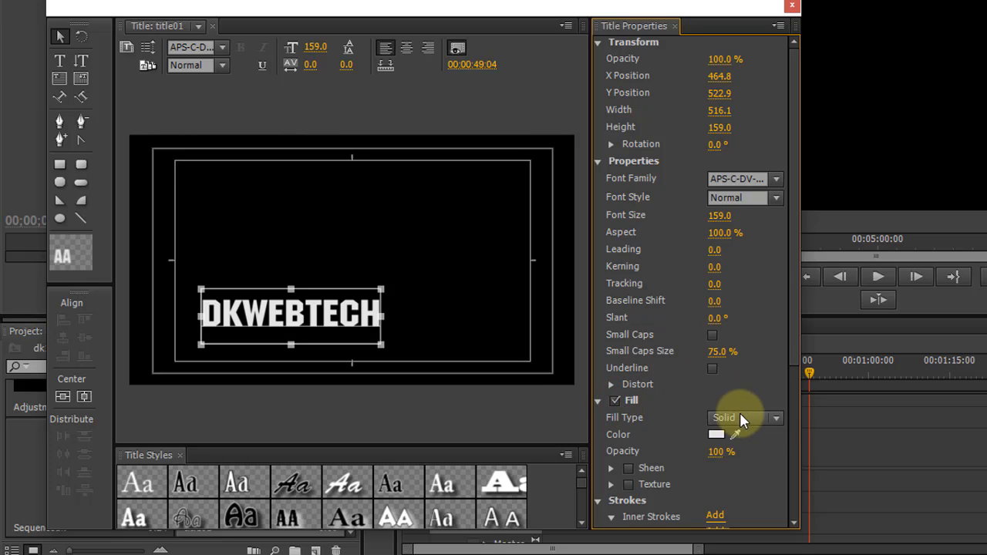
# Step: Try the 4 Color Gradient on the title text, and set its fill type to Linear Gradient
pyautogui.click(780, 417)
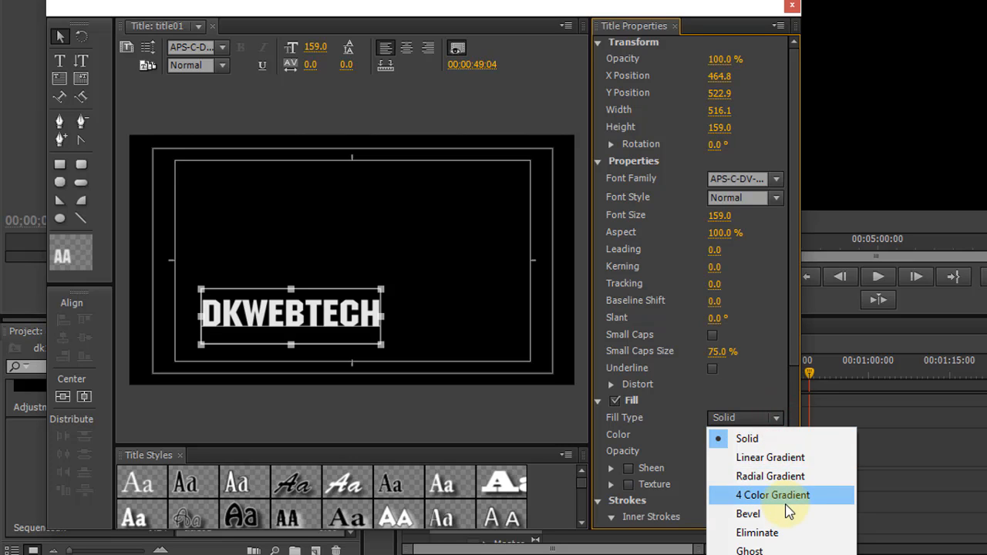
pyautogui.click(772, 495)
pyautogui.click(776, 417)
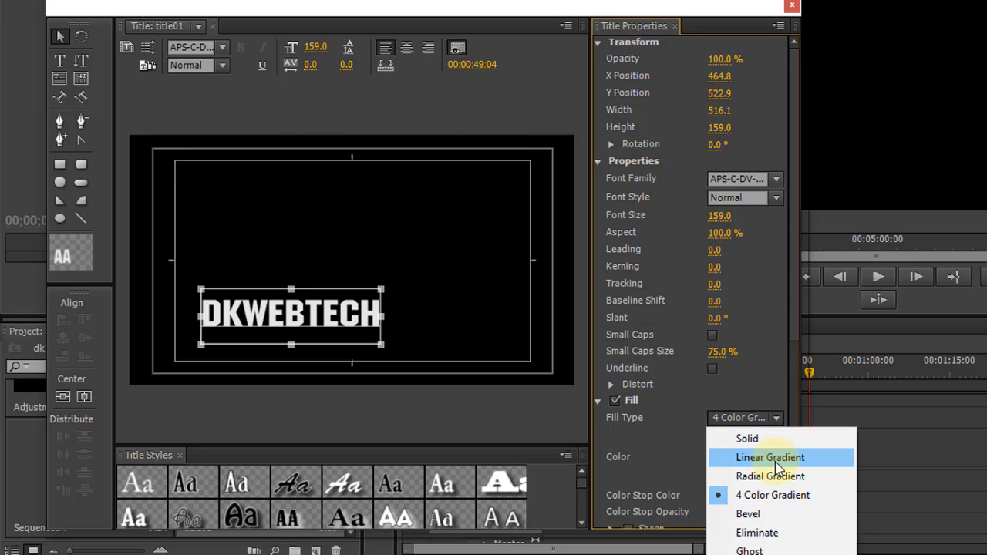
pyautogui.click(771, 457)
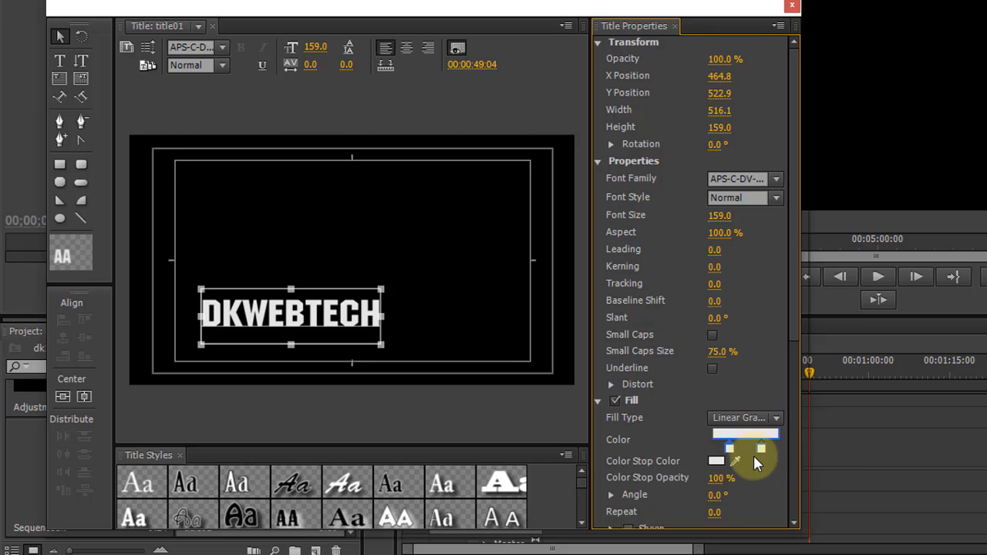
# Step: Set the first color stop of the title text's linear gradient to dark blue 013B56
pyautogui.click(728, 448)
pyautogui.click(716, 461)
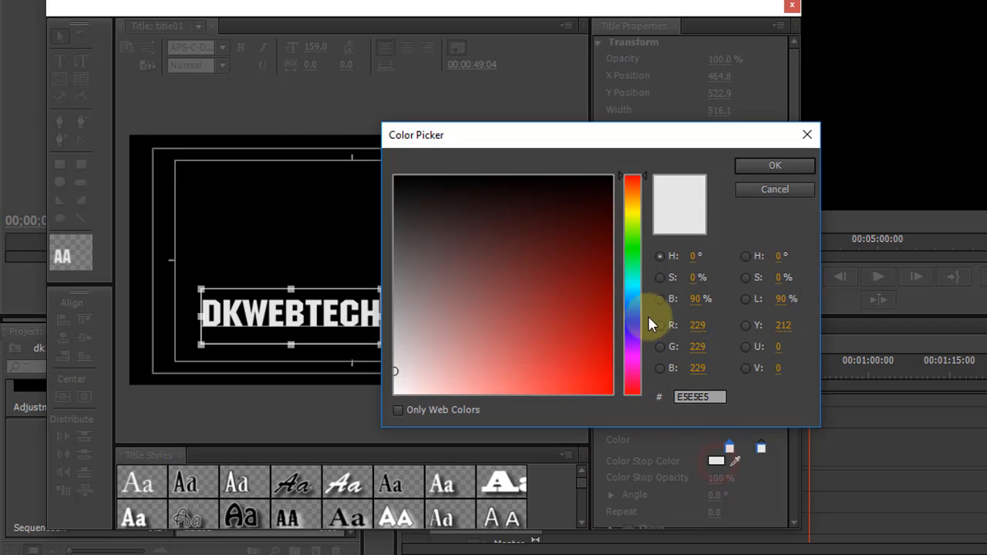
pyautogui.moveTo(592, 220)
pyautogui.mouseDown()
pyautogui.moveTo(594, 188)
pyautogui.moveTo(608, 248)
pyautogui.mouseUp()
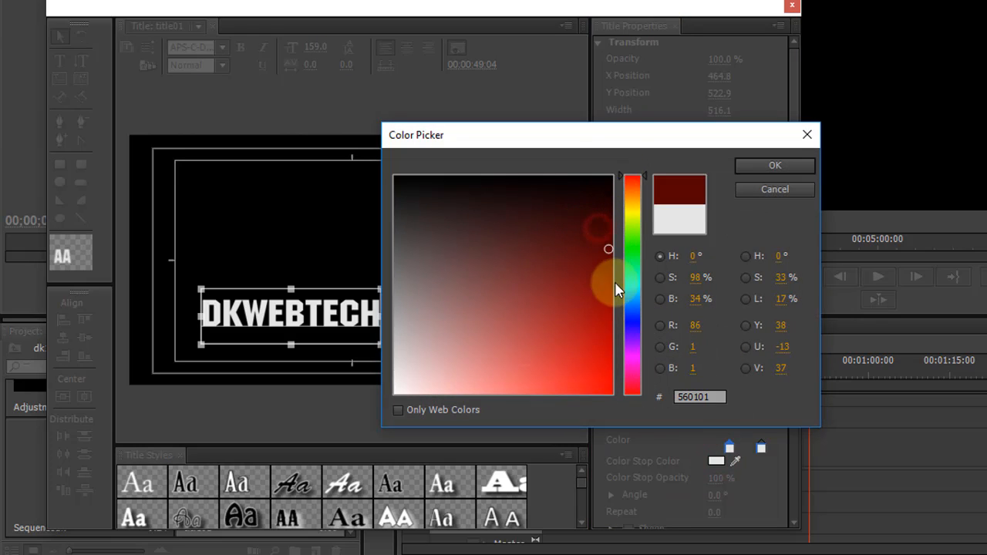
pyautogui.moveTo(629, 310); pyautogui.dragTo(633, 289)
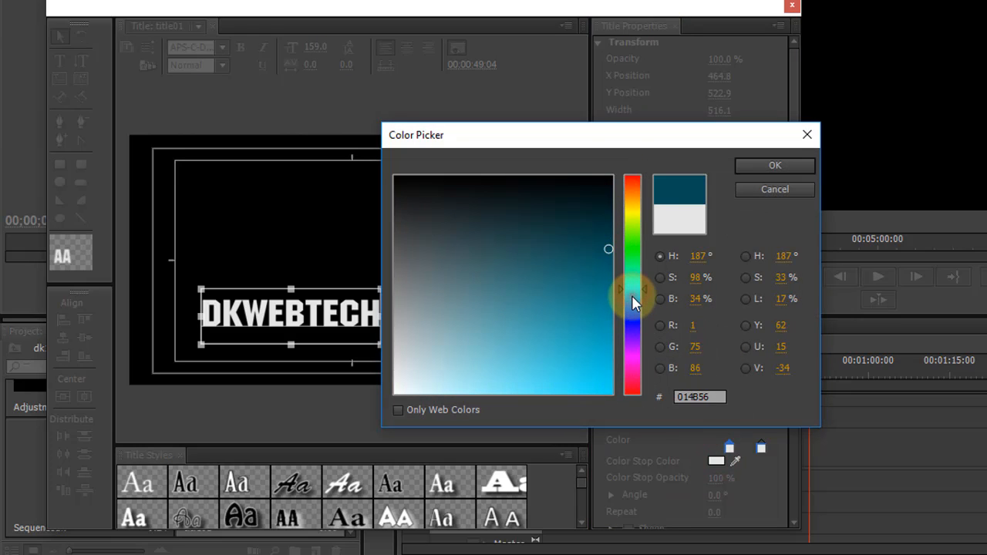
pyautogui.click(763, 167)
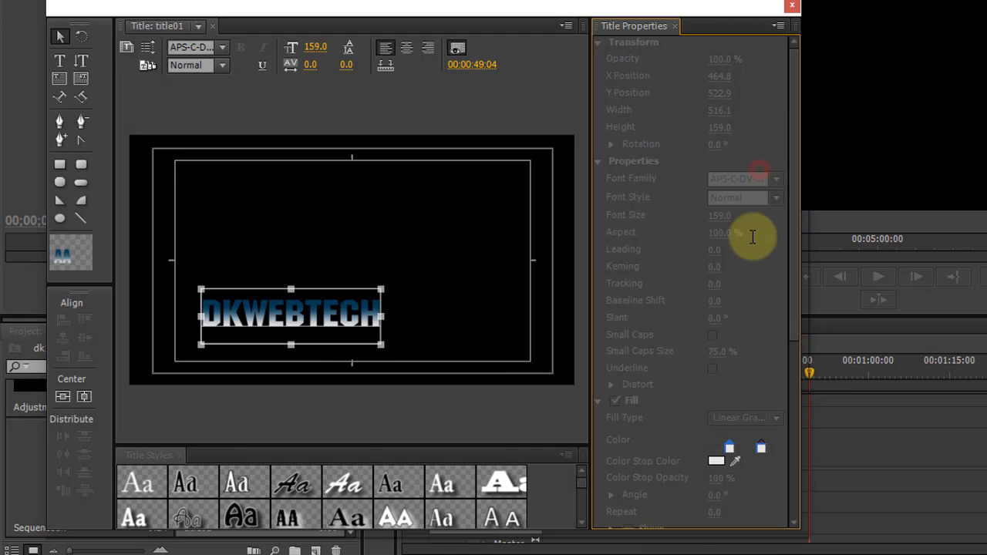
# Step: Set the second color stop of the title text's linear gradient to golden yellow
pyautogui.click(760, 449)
pyautogui.click(716, 462)
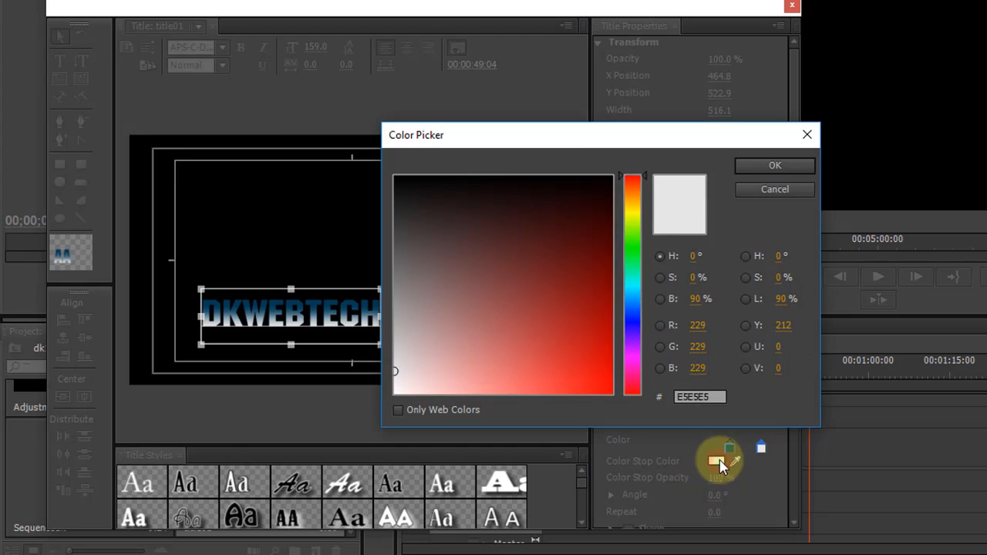
pyautogui.moveTo(630, 236); pyautogui.dragTo(631, 169)
pyautogui.moveTo(632, 214); pyautogui.dragTo(629, 340)
pyautogui.click(789, 163)
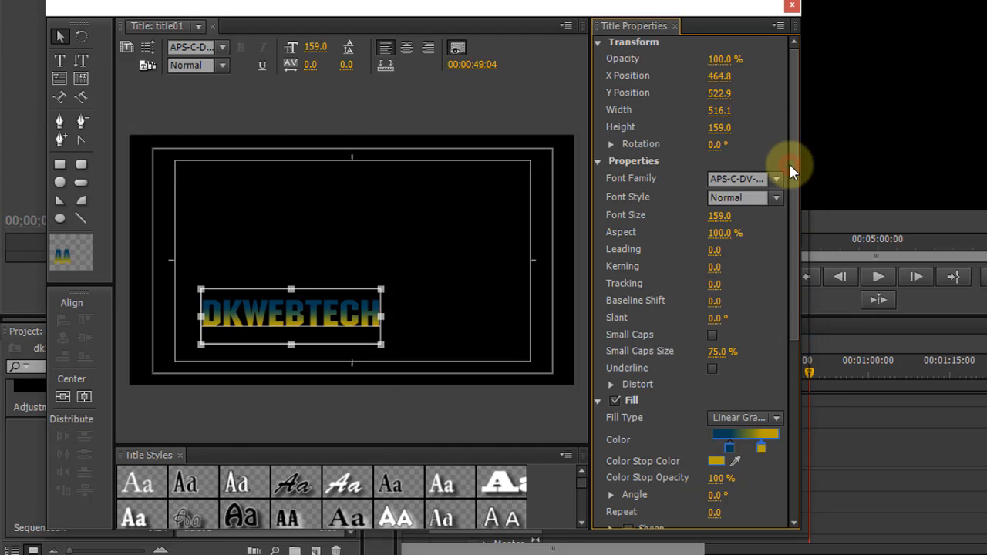
# Step: Change the first color stop of the title text's gradient to dark red 620101
pyautogui.click(730, 447)
pyautogui.click(715, 461)
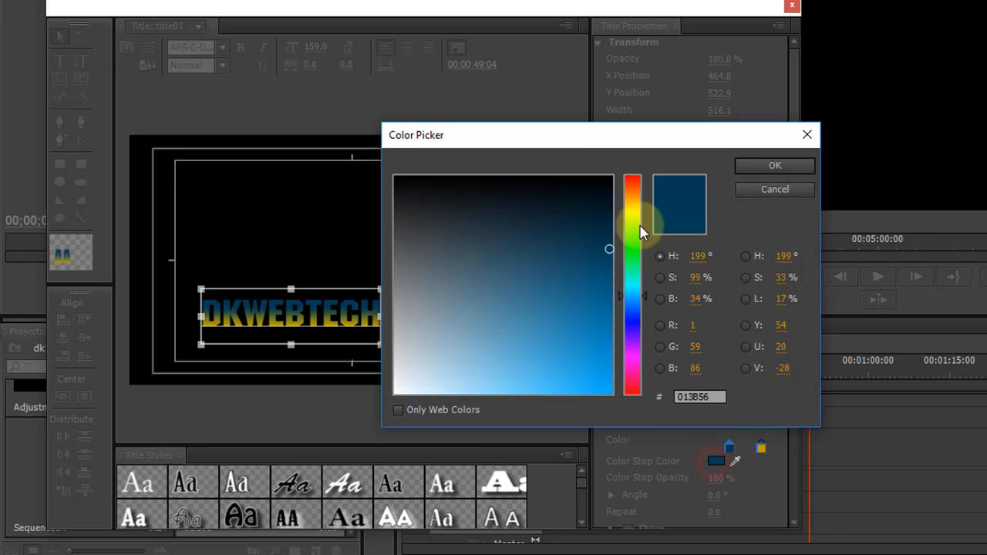
pyautogui.click(632, 179)
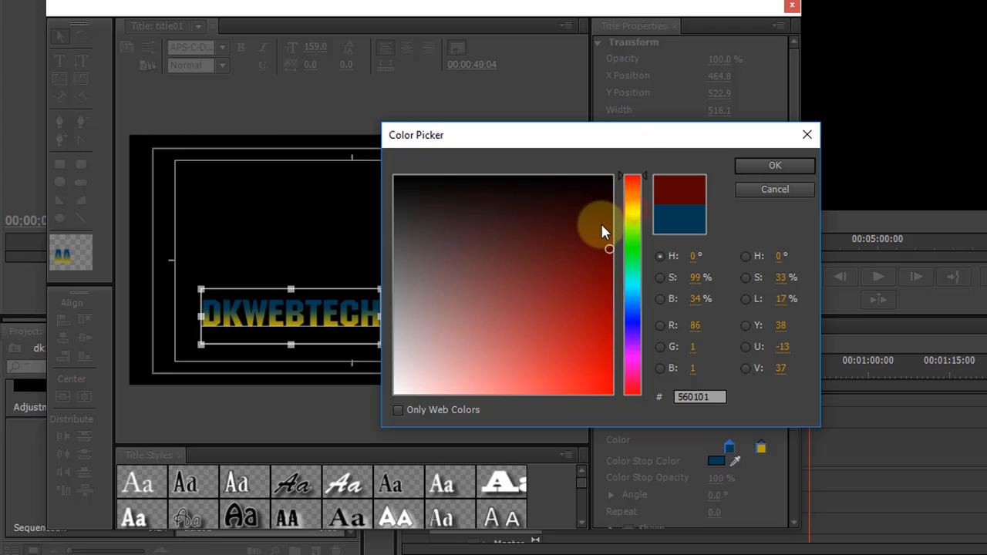
pyautogui.click(601, 267)
pyautogui.click(760, 164)
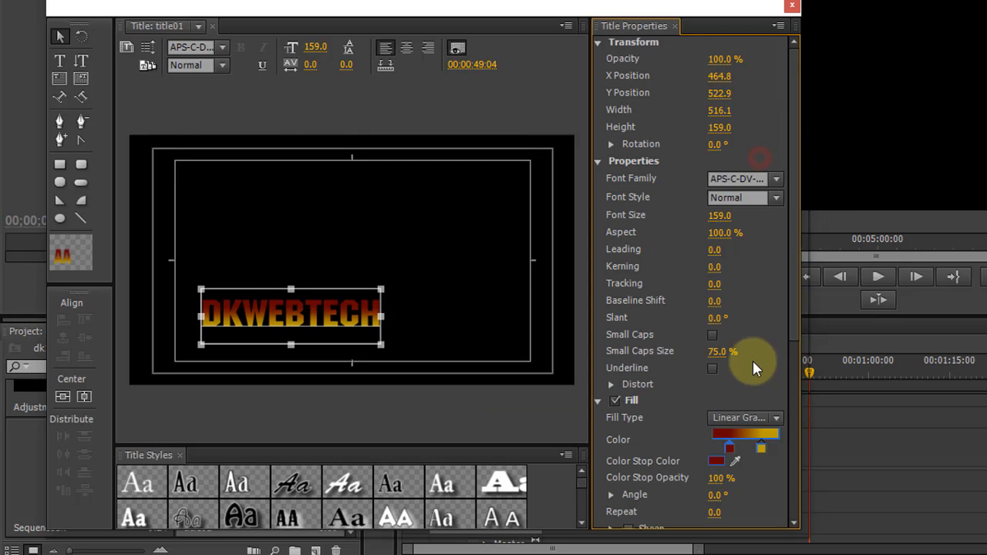
# Step: Move the gradient title text to about the middle of the frame and enlarge its font size to 226.5
pyautogui.moveTo(352, 322); pyautogui.dragTo(411, 264)
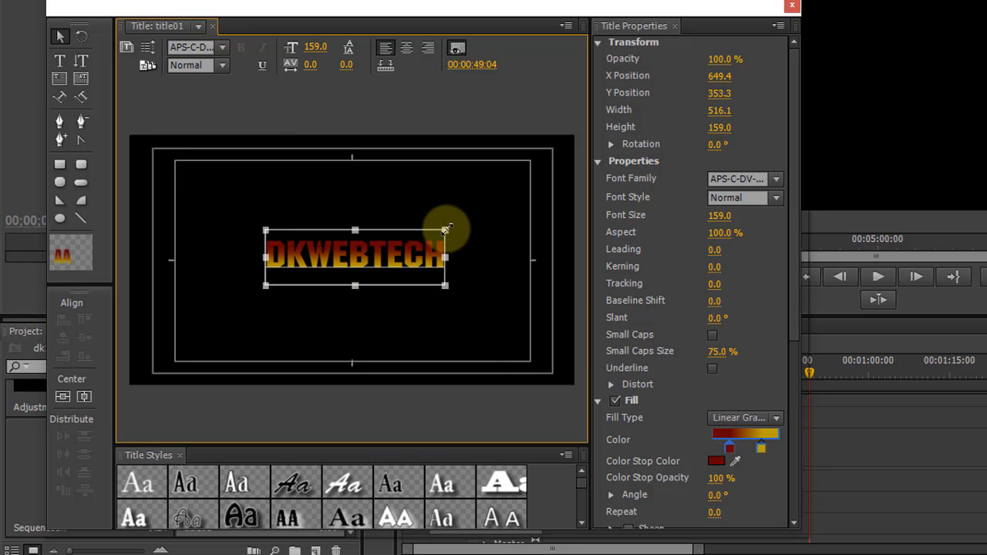
pyautogui.moveTo(445, 229); pyautogui.dragTo(497, 210)
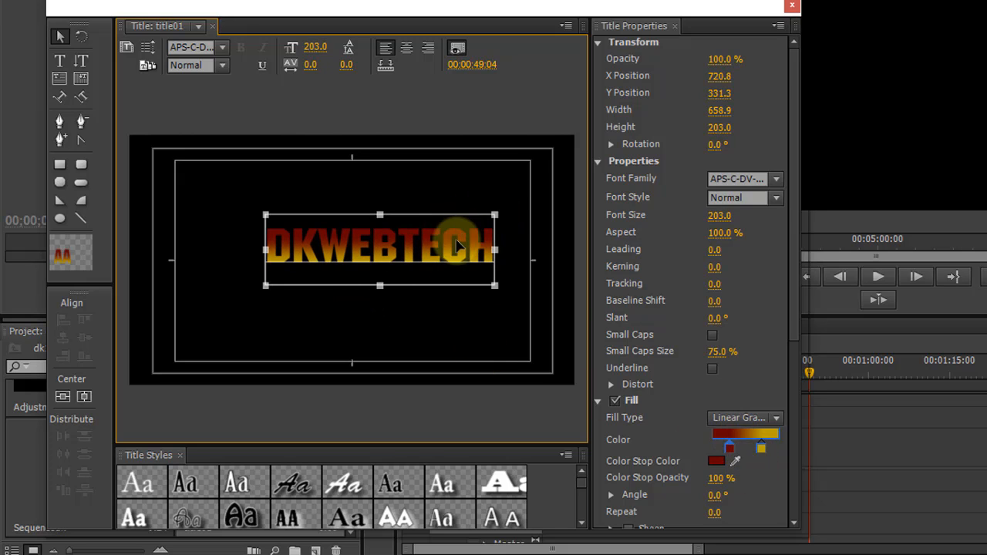
pyautogui.moveTo(458, 245); pyautogui.dragTo(438, 250)
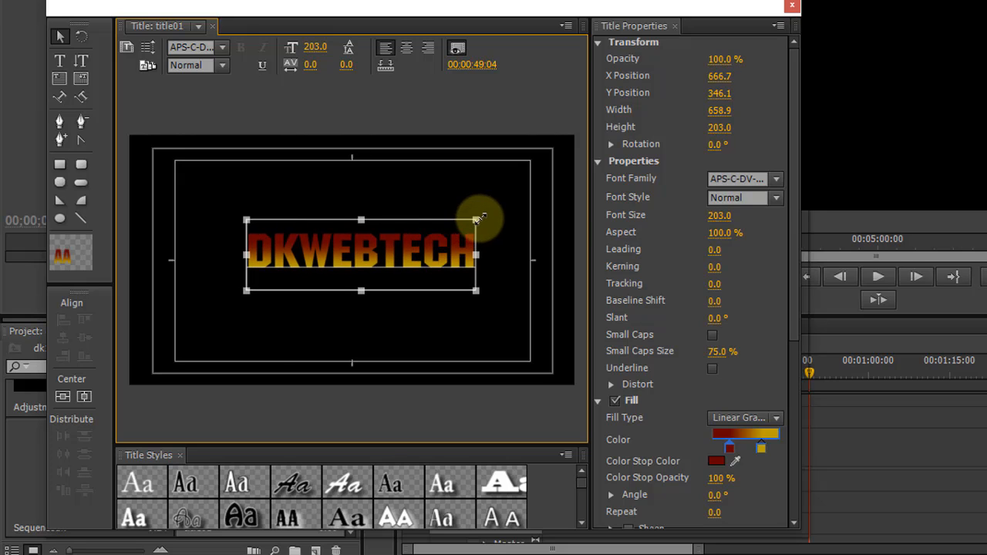
pyautogui.moveTo(478, 219)
pyautogui.mouseDown()
pyautogui.moveTo(505, 199)
pyautogui.moveTo(459, 215)
pyautogui.moveTo(490, 217)
pyautogui.mouseUp()
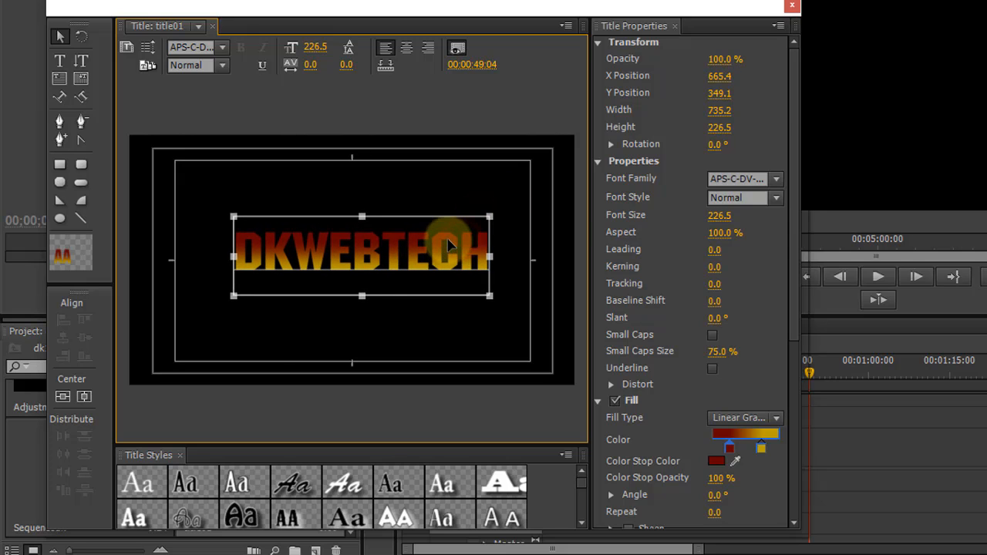
pyautogui.moveTo(449, 244); pyautogui.dragTo(451, 243)
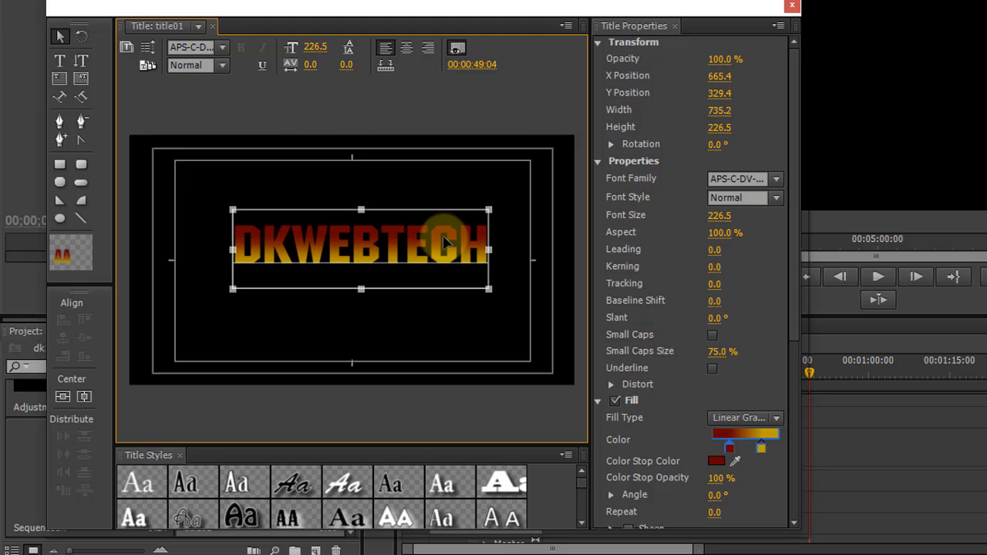
pyautogui.moveTo(488, 209); pyautogui.dragTo(445, 248)
pyautogui.hotkey('ctrl', 'z')
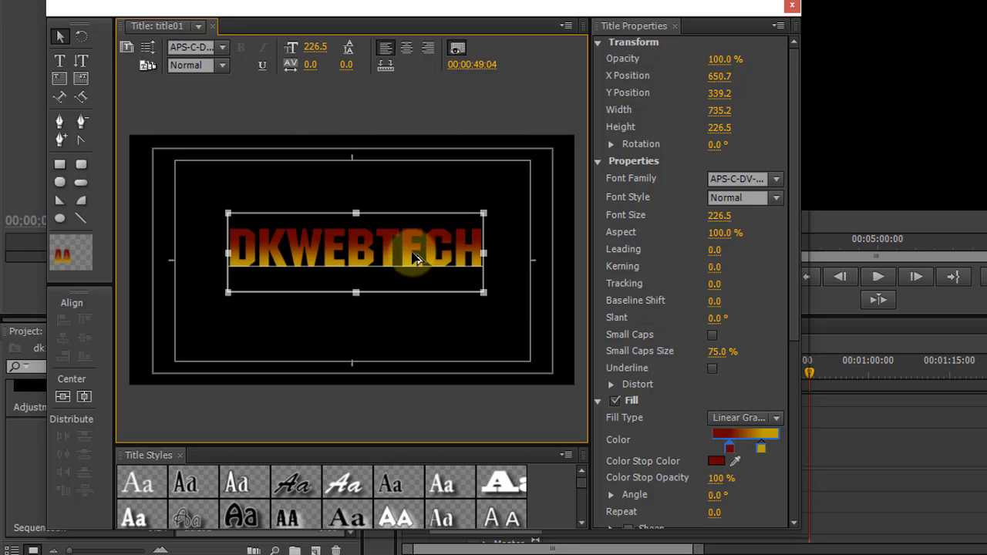
# Step: Duplicate the DKWEBTECH text just below the original and set the copy's font family to Arial
pyautogui.moveTo(414, 258); pyautogui.dragTo(414, 307)
pyautogui.click(756, 181)
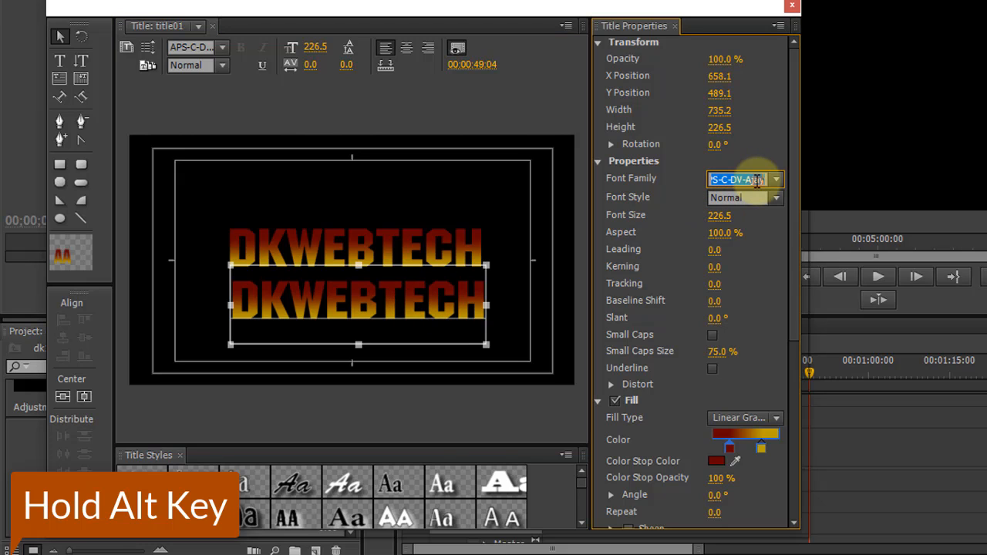
pyautogui.press('Return')
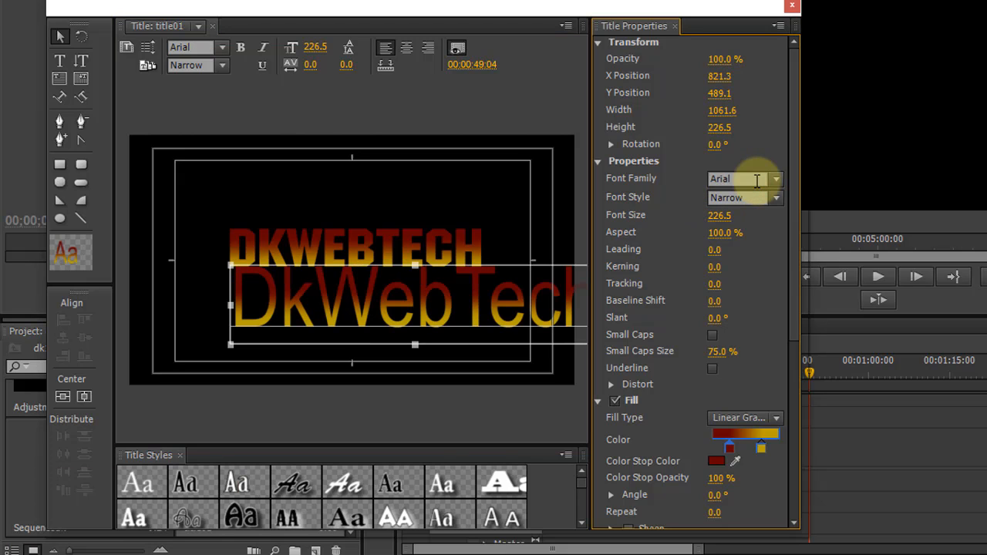
# Step: Scale the lower text copy to font size 109.4 and place it directly beneath DKWEBTECH, aligned with its left edge
pyautogui.click(235, 267)
pyautogui.moveTo(235, 267); pyautogui.dragTo(466, 322)
pyautogui.moveTo(333, 297); pyautogui.dragTo(245, 287)
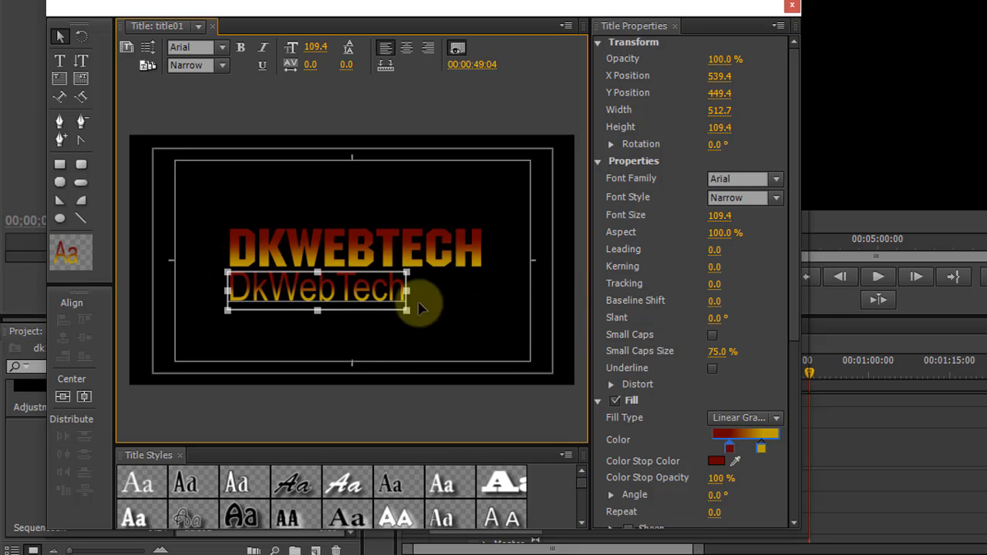
# Step: Give the lower text copy a solid white FFFFFF fill and resize it to font size 86.3 with a 119.4% aspect
pyautogui.click(771, 420)
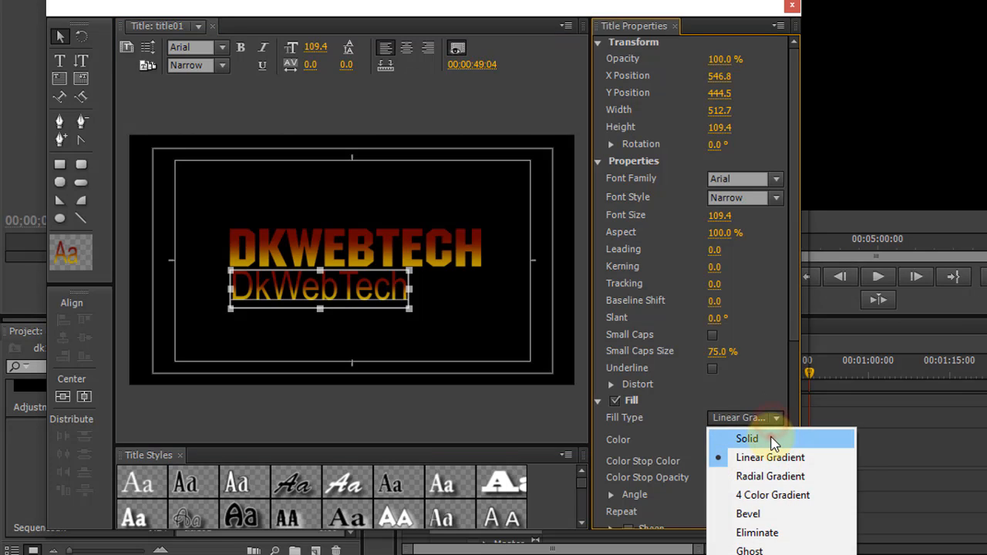
pyautogui.click(770, 436)
pyautogui.click(715, 437)
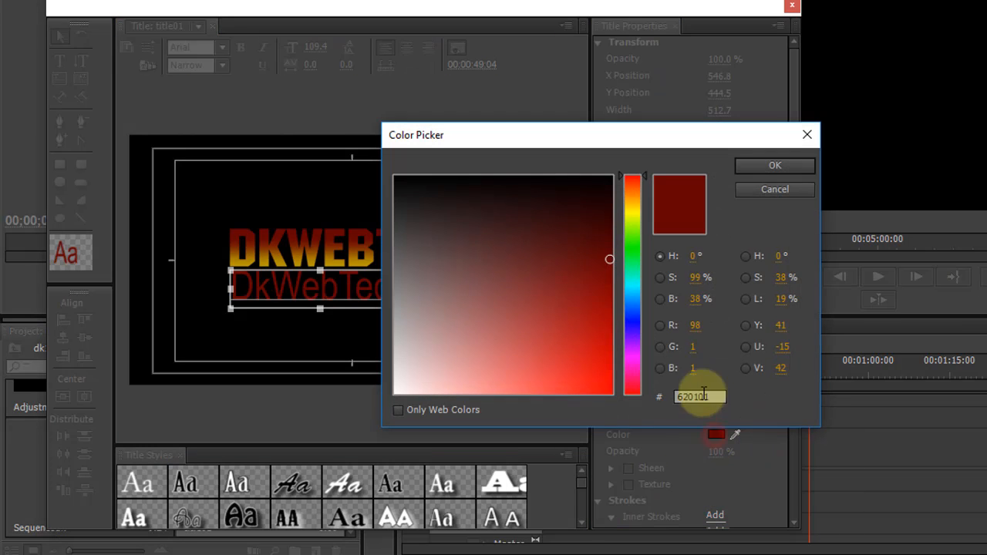
pyautogui.moveTo(555, 276); pyautogui.dragTo(307, 464)
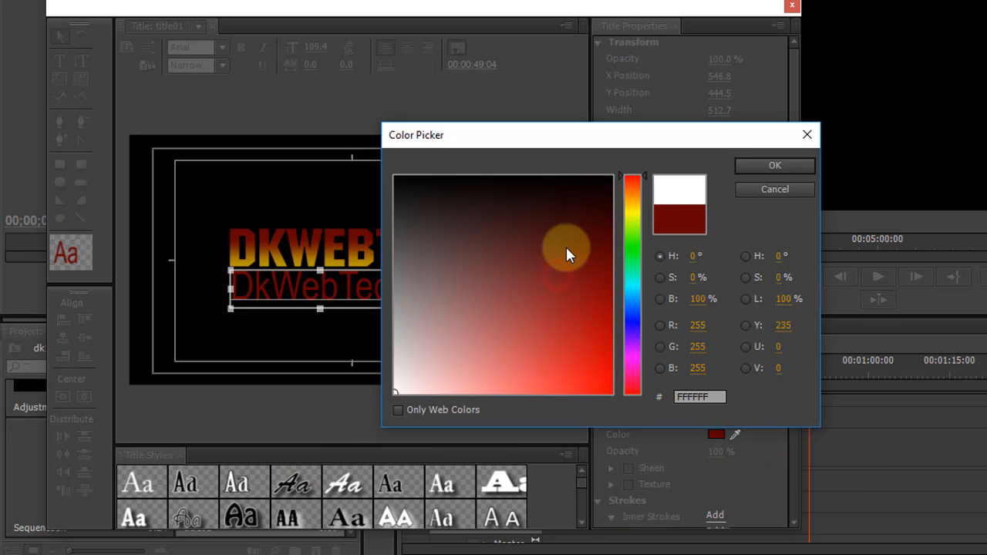
pyautogui.click(760, 168)
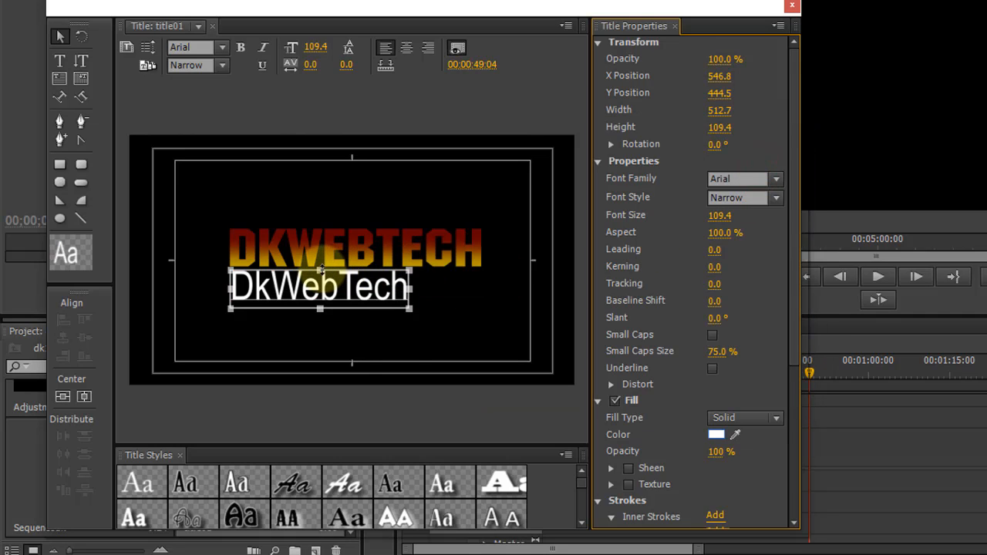
pyautogui.moveTo(320, 270); pyautogui.dragTo(321, 281)
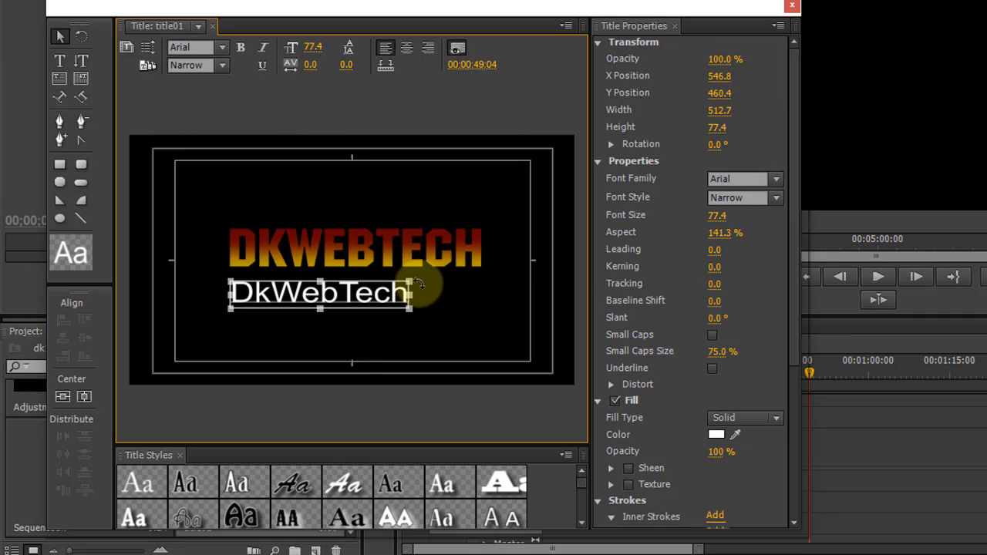
pyautogui.moveTo(410, 282); pyautogui.dragTo(399, 305)
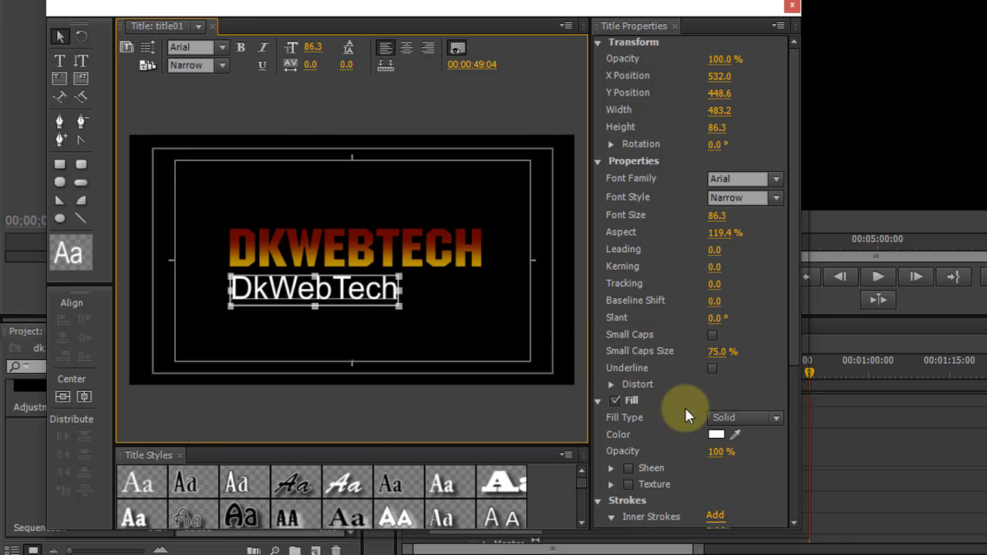
# Step: Replace the wording of the lower text copy with "Graphics & Web Solutions"
pyautogui.click(59, 60)
pyautogui.click(352, 286)
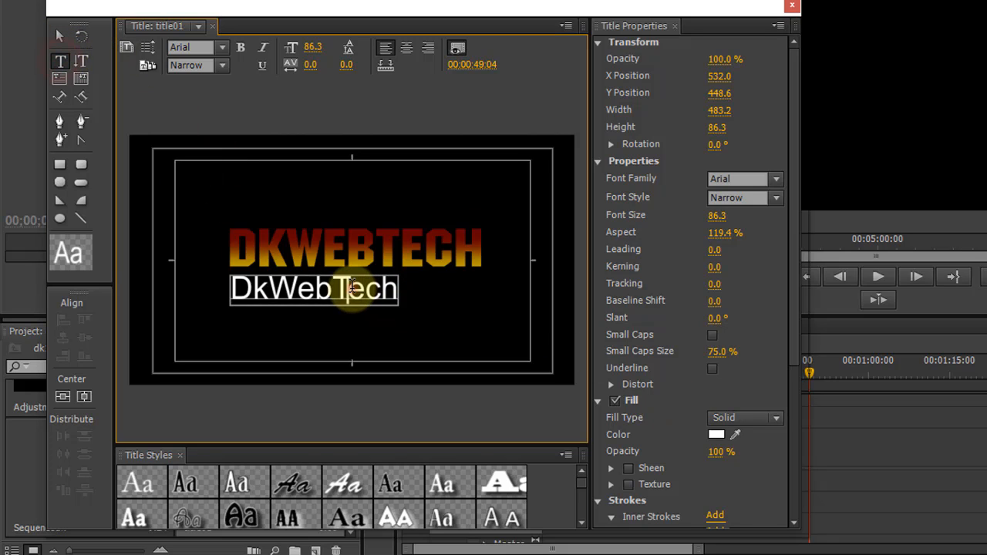
pyautogui.doubleClick(351, 287)
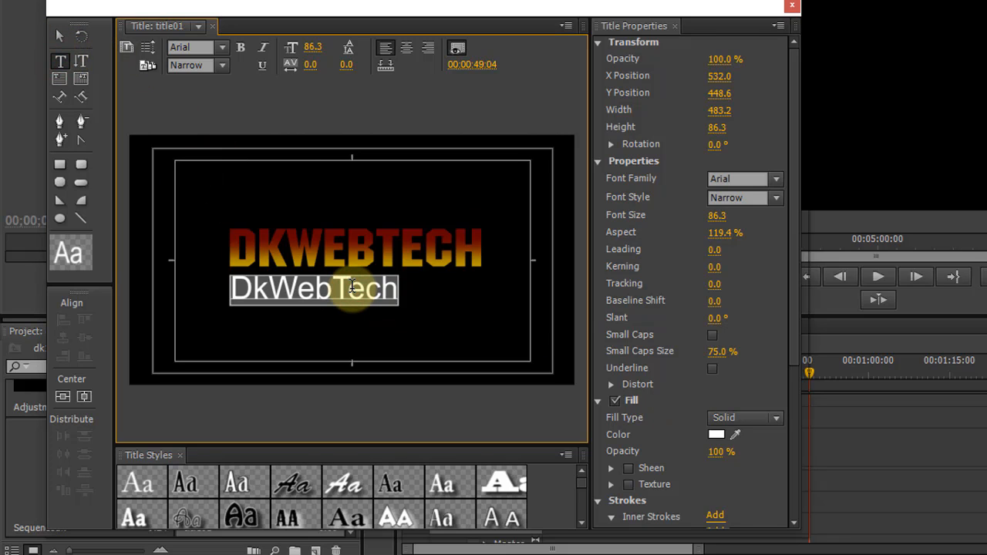
pyautogui.write('Graph')
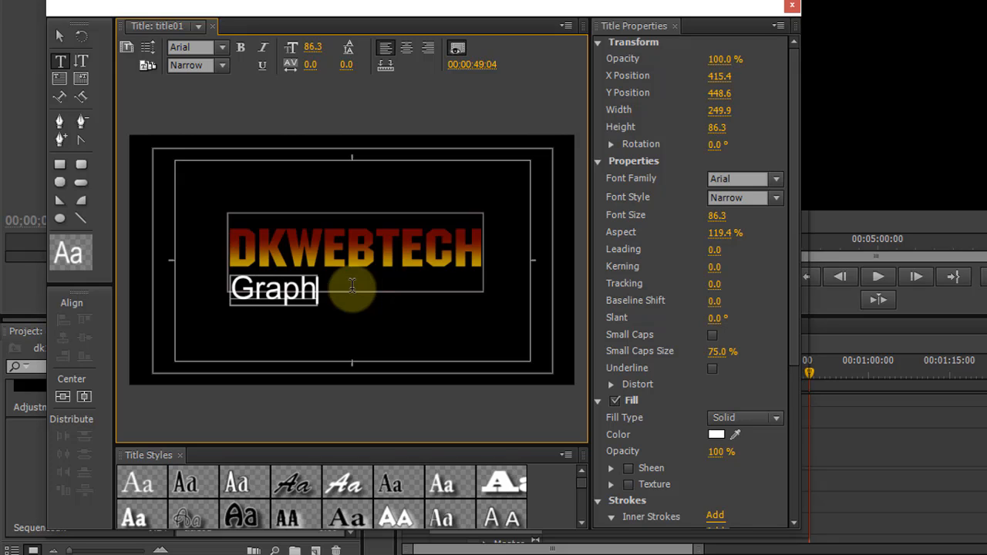
pyautogui.write('ics')
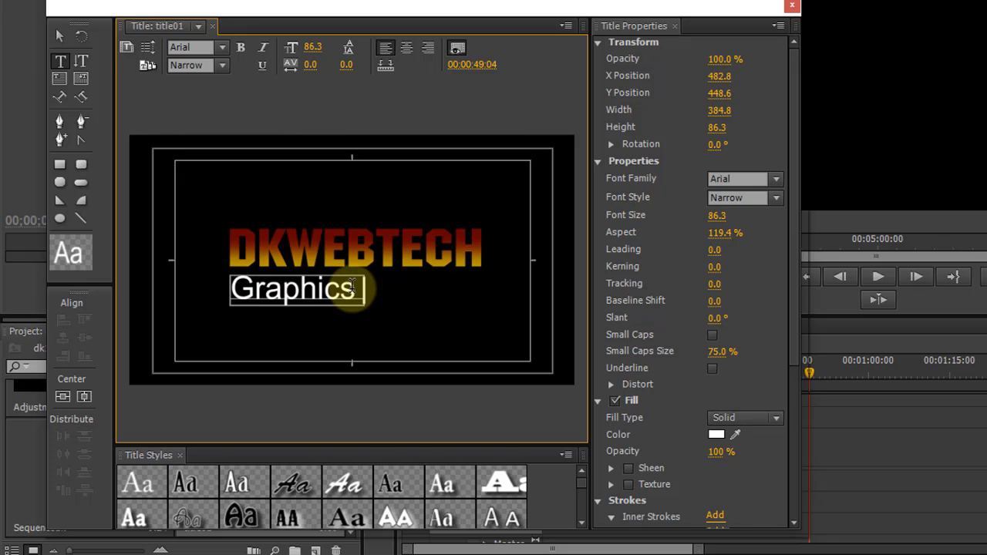
pyautogui.write(' & Web Soltions')
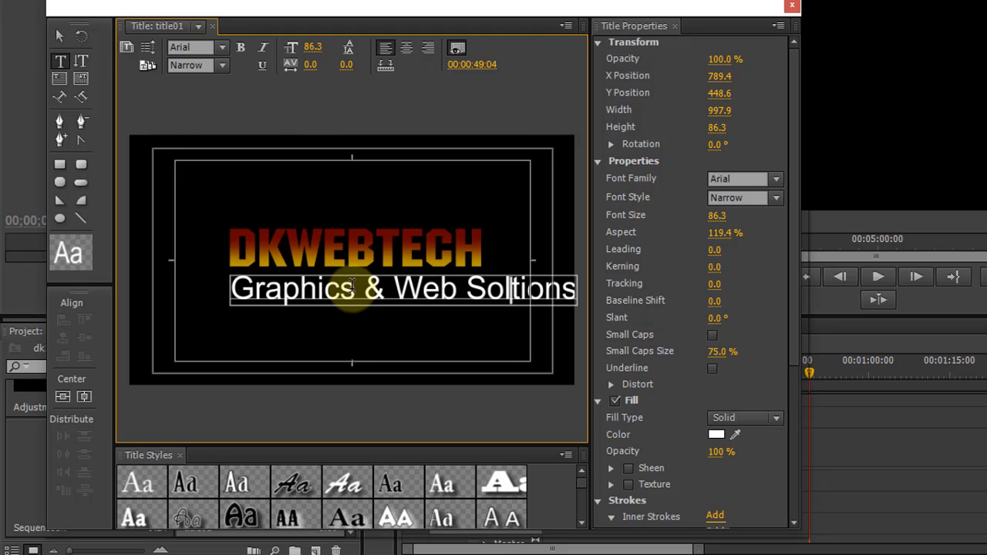
pyautogui.write('u')
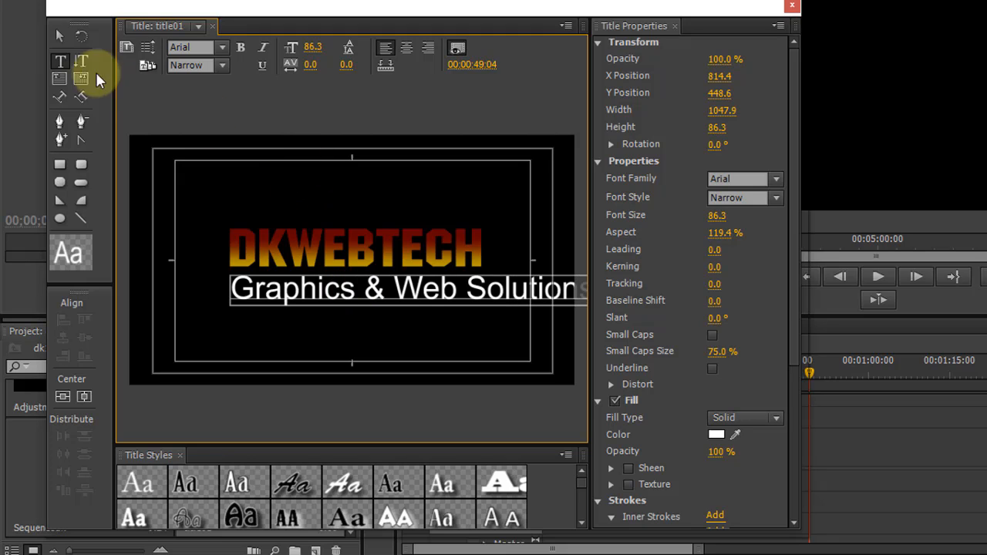
# Step: Scale the Graphics & Web Solutions line to font size 62.2 and center it directly beneath DKWEBTECH
pyautogui.click(60, 36)
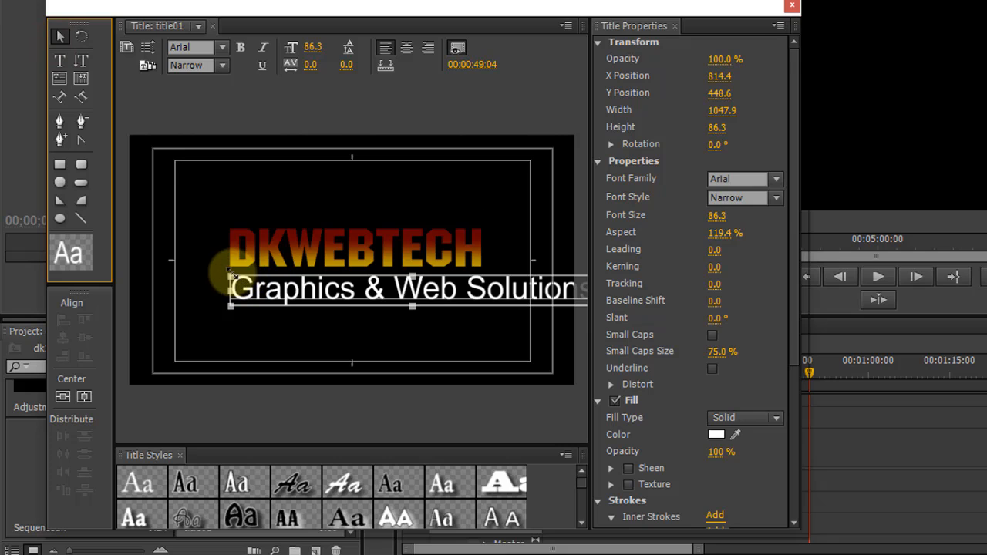
pyautogui.moveTo(230, 275); pyautogui.dragTo(277, 289)
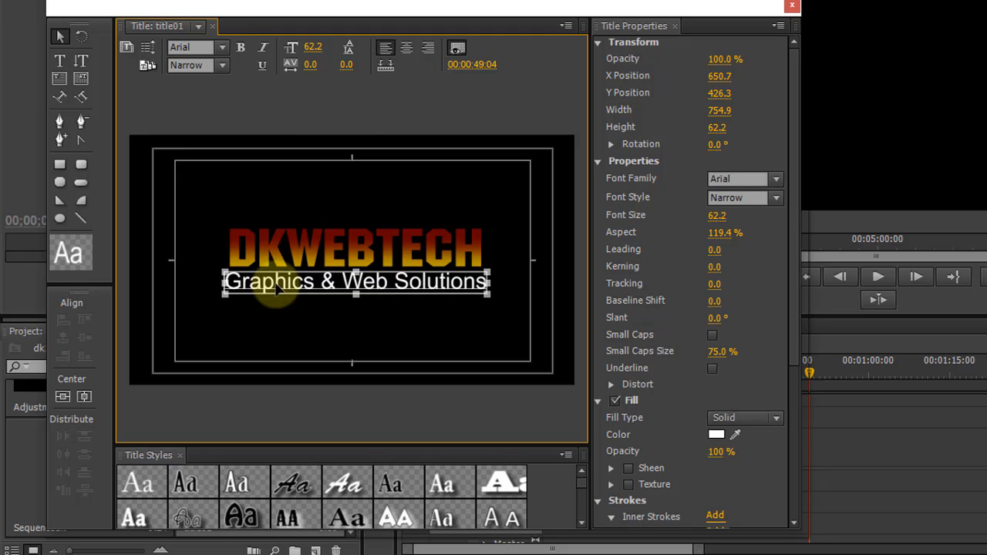
# Step: Underline the Graphics & Web Solutions line and deselect it
pyautogui.click(747, 470)
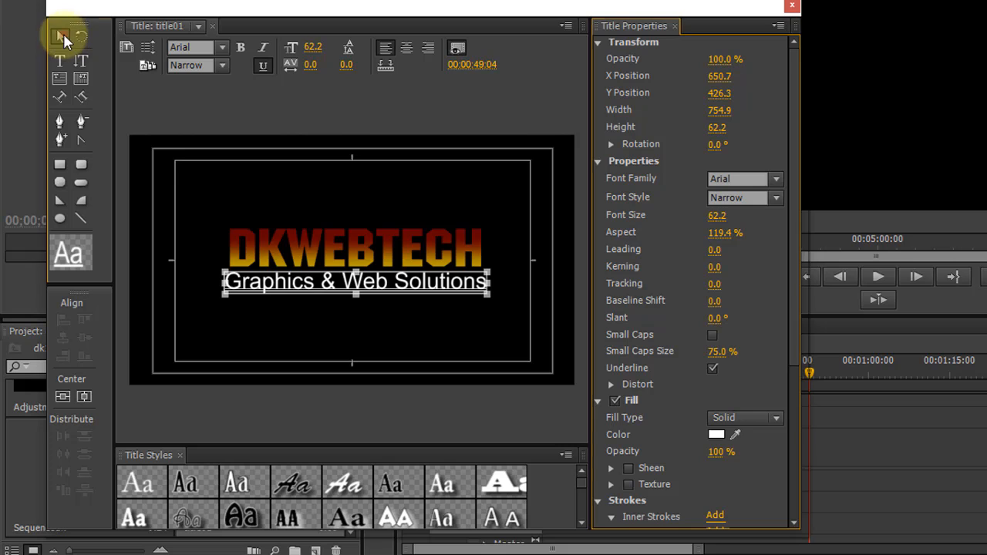
pyautogui.click(63, 59)
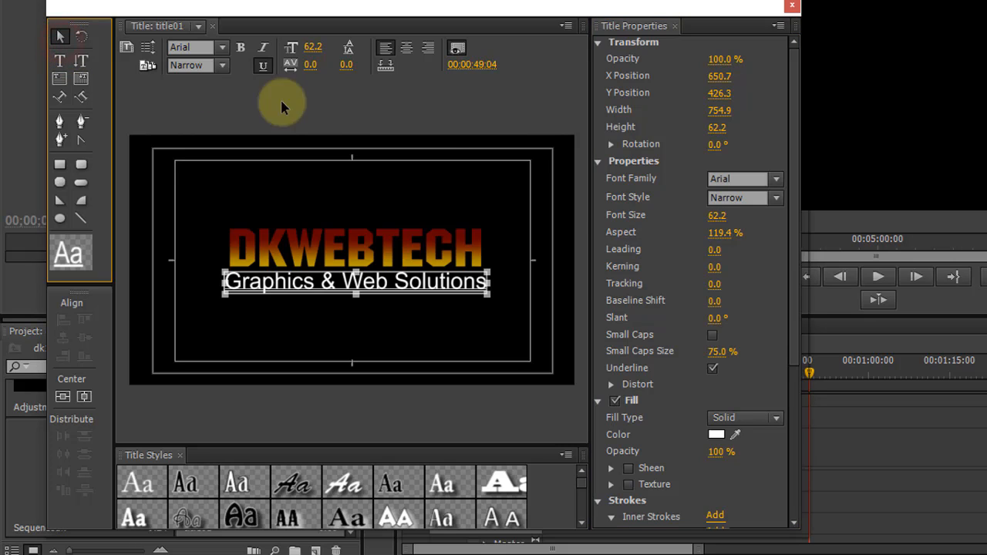
pyautogui.click(745, 417)
pyautogui.click(436, 201)
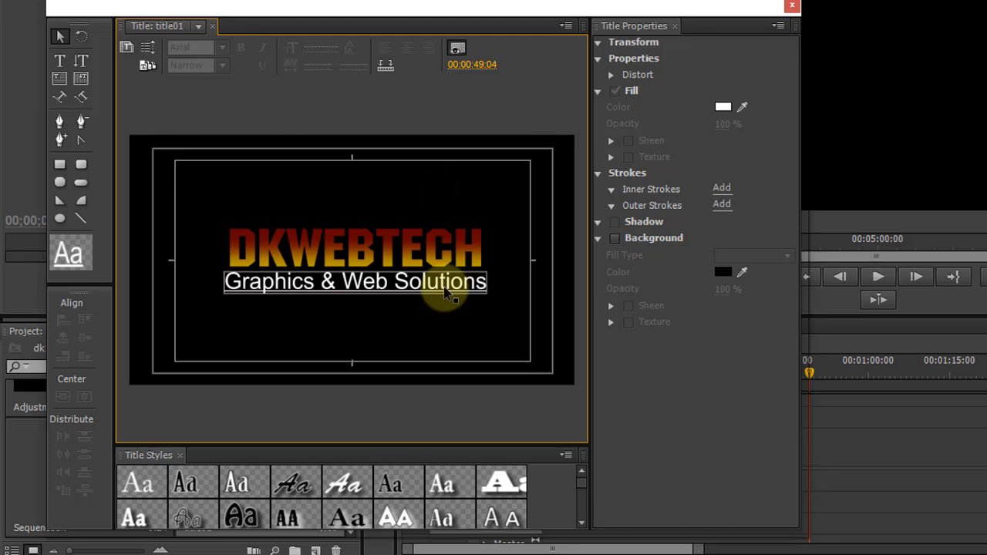
# Step: Remove the underline from the Graphics & Web Solutions line and deselect it
pyautogui.click(447, 285)
pyautogui.click(711, 369)
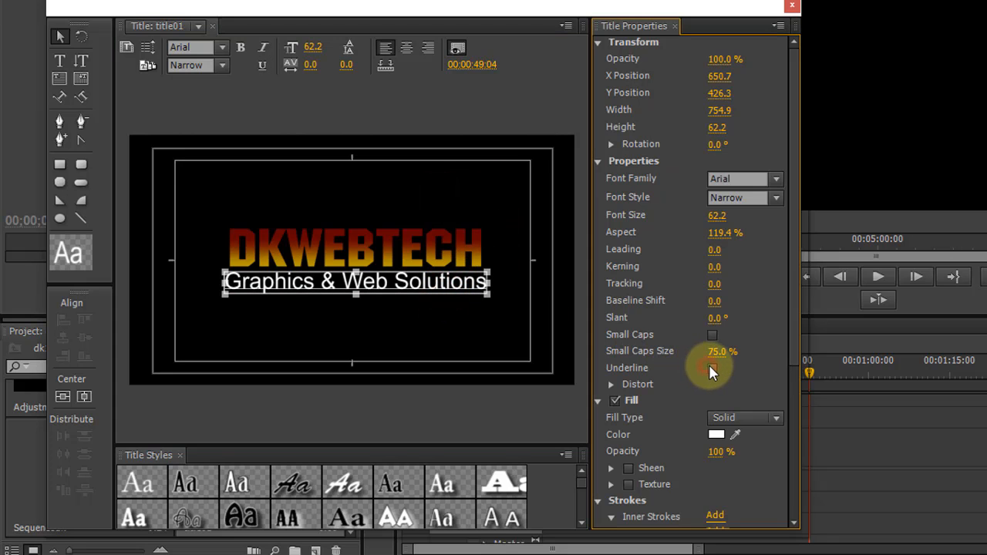
pyautogui.click(243, 105)
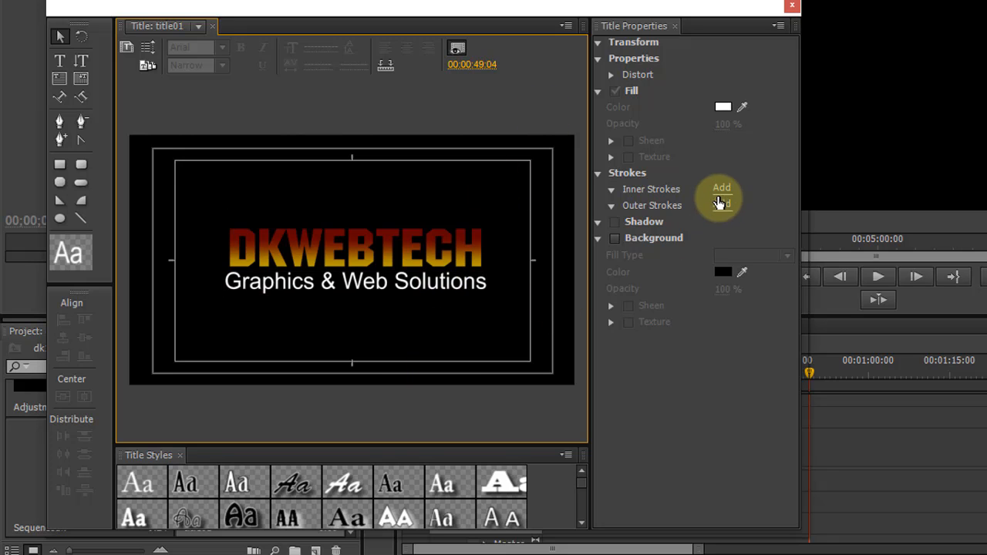
# Step: Draw a rounded rectangle about 1000 wide and 168 high beneath the tagline and fill it with dark navy 010721
pyautogui.moveTo(616, 3); pyautogui.dragTo(623, 0)
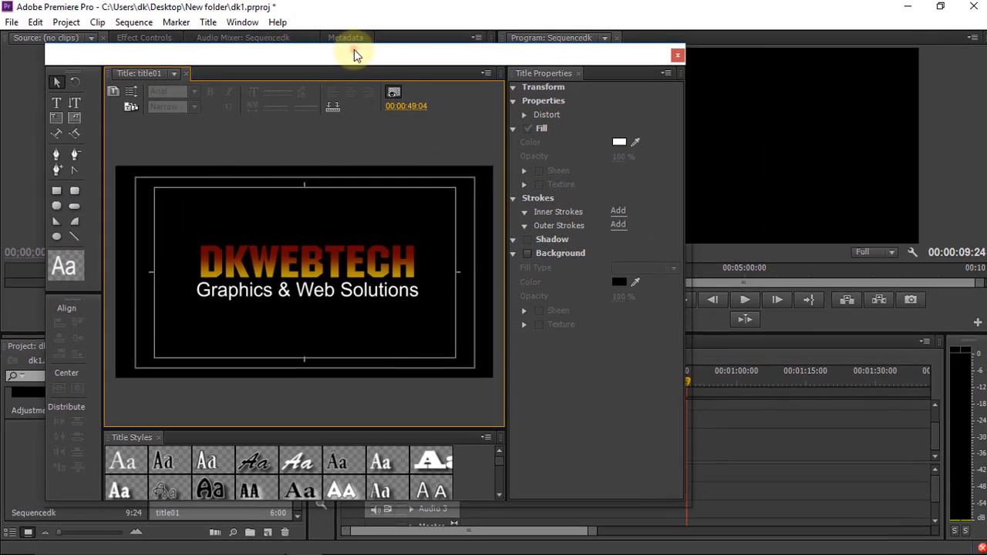
pyautogui.moveTo(356, 54); pyautogui.dragTo(355, 69)
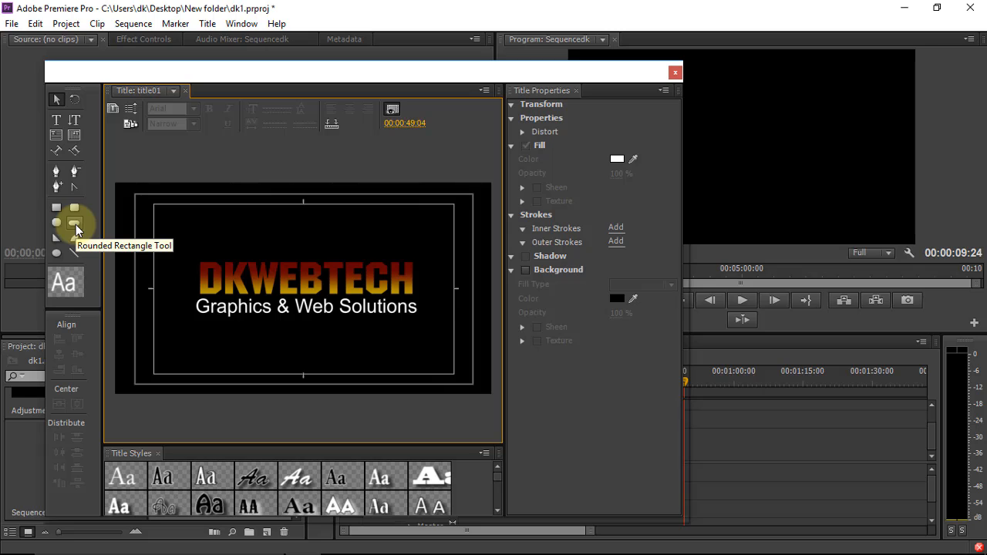
pyautogui.click(75, 224)
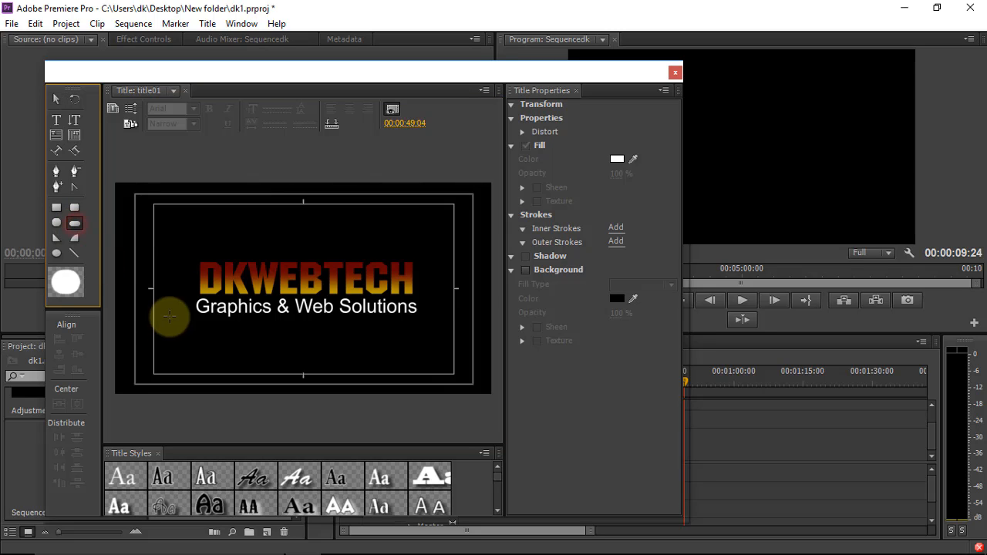
pyautogui.moveTo(136, 320); pyautogui.dragTo(430, 372)
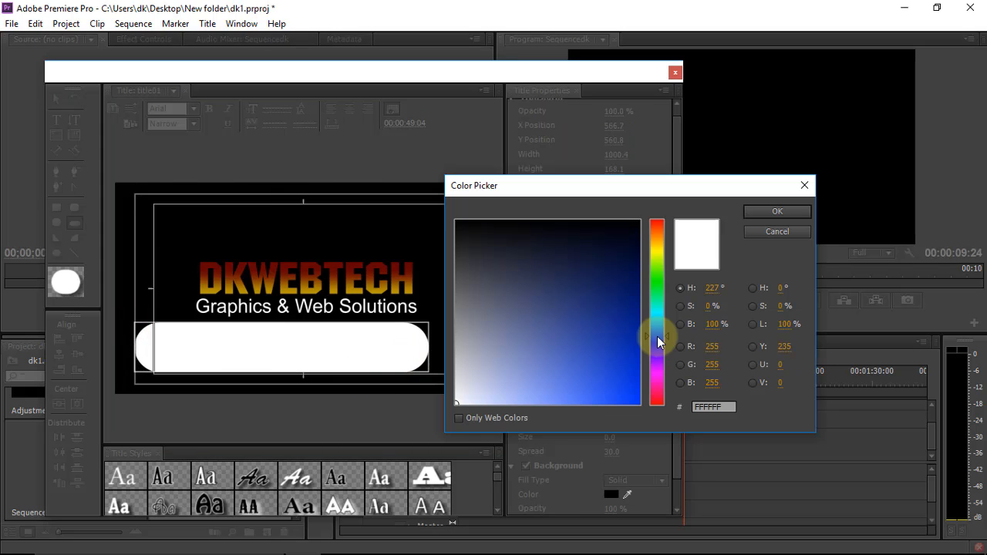
pyautogui.moveTo(596, 314); pyautogui.dragTo(625, 222)
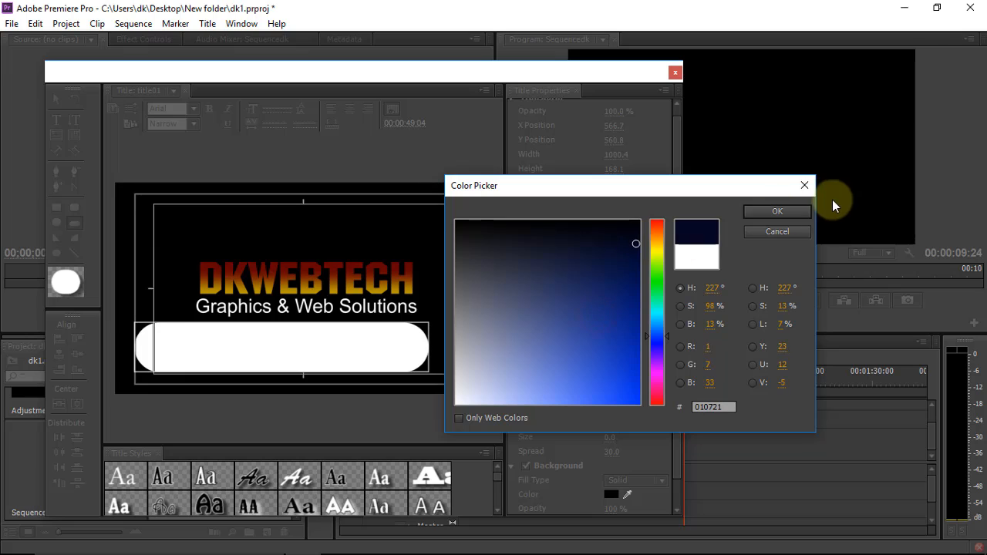
pyautogui.click(773, 211)
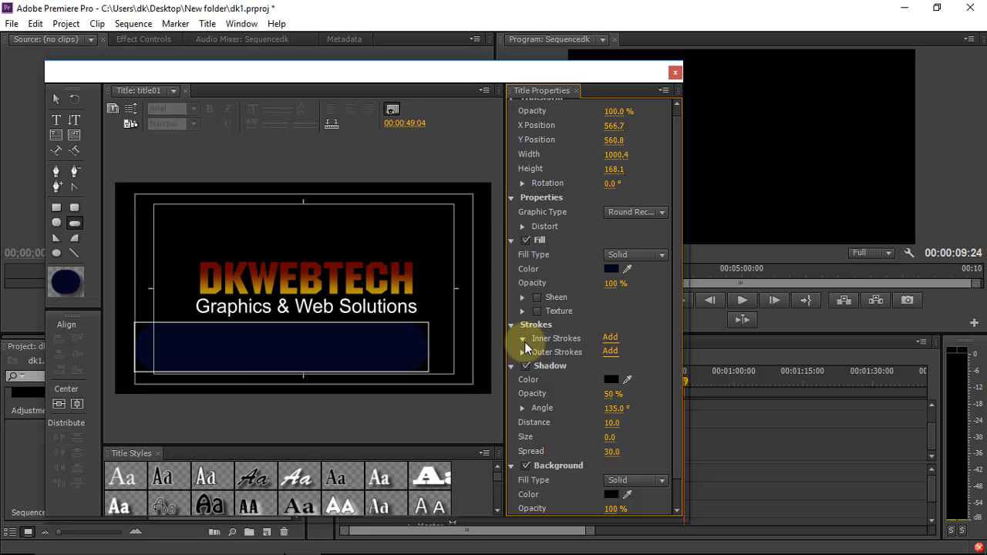
# Step: Add a solid white FFFFFF Edge outer stroke to the navy bar at size 5.0 and 90% opacity, and save the project
pyautogui.click(609, 351)
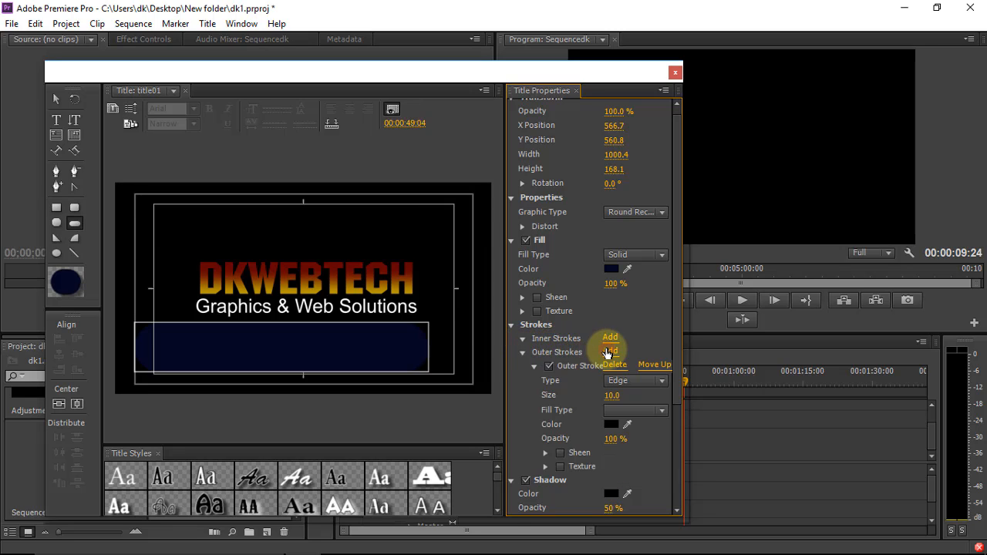
pyautogui.click(611, 426)
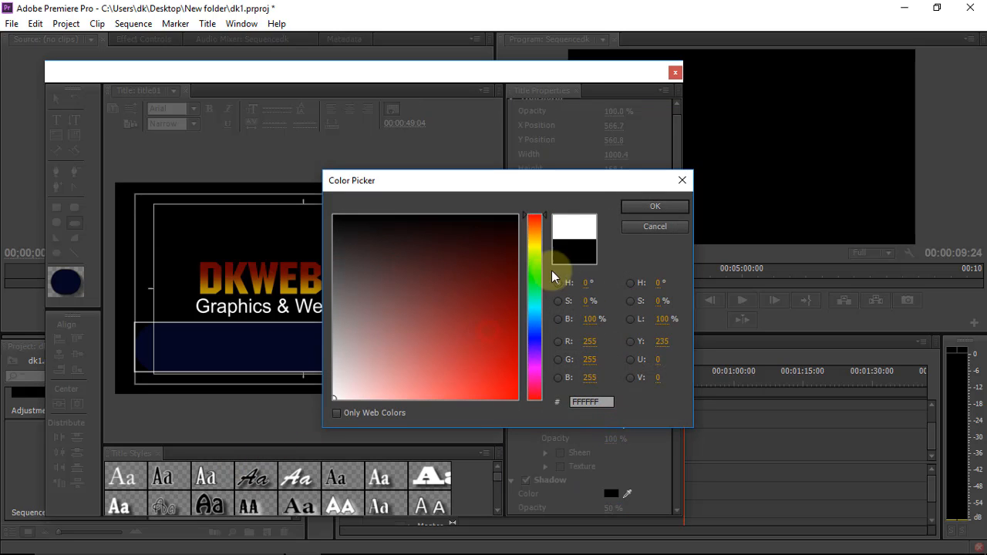
pyautogui.click(635, 208)
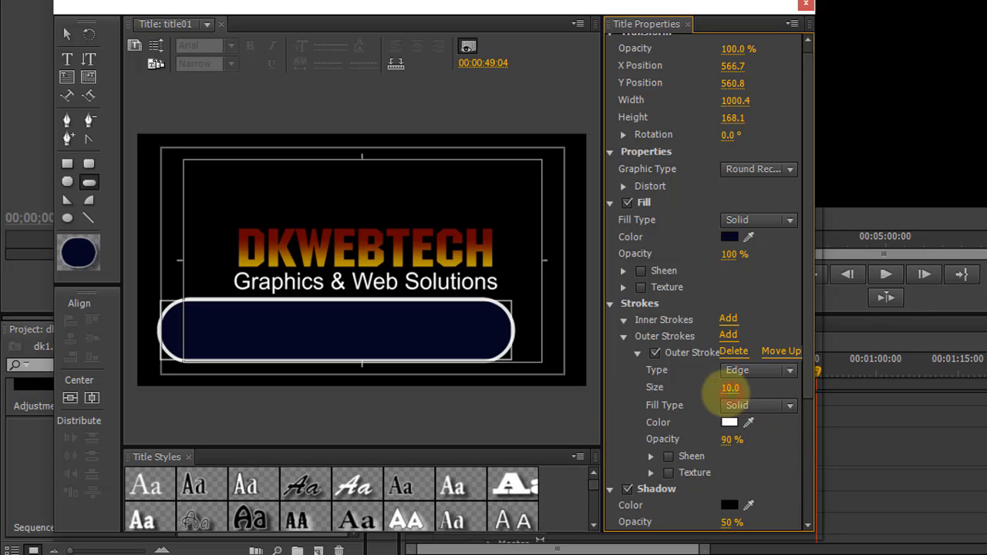
pyautogui.moveTo(721, 391); pyautogui.dragTo(705, 392)
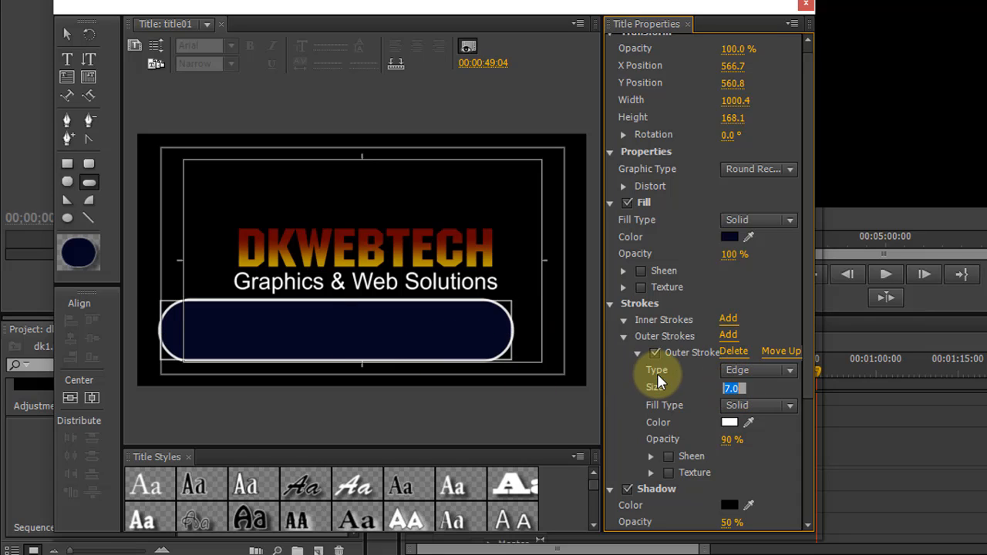
pyautogui.press('Return')
pyautogui.hotkey('ctrl', 's')
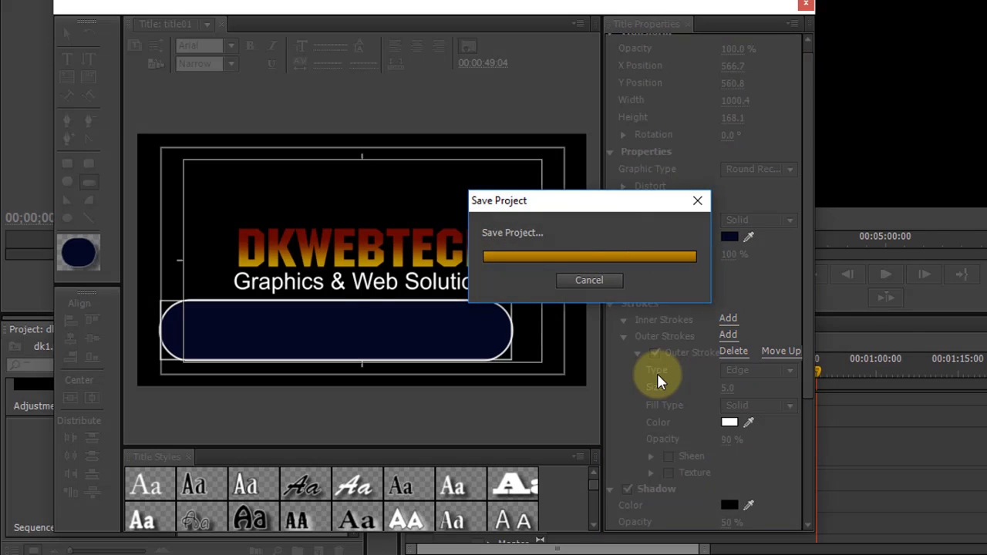
pyautogui.click(430, 350)
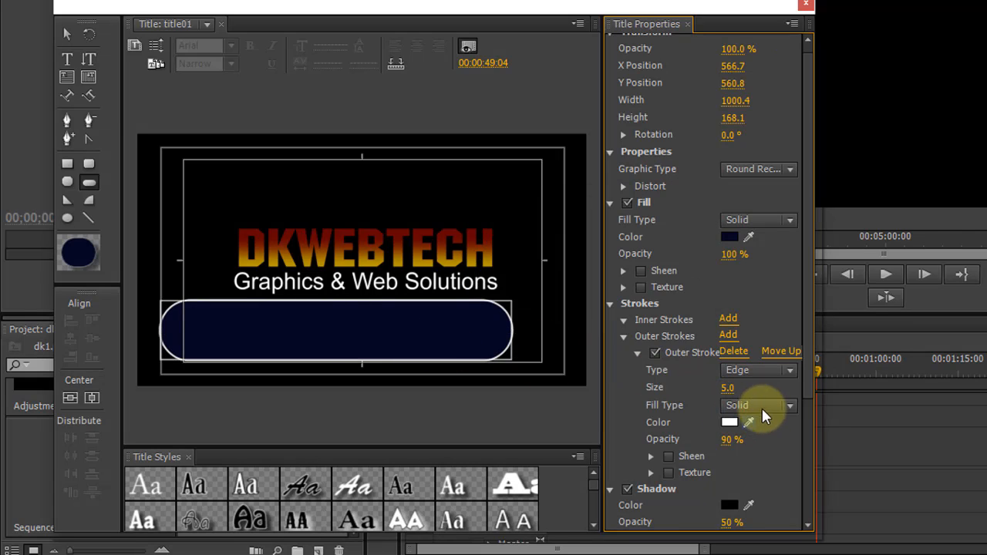
# Step: Try the Depth, Drop Face and Edge types on the bar's outer stroke and settle on Depth
pyautogui.click(789, 371)
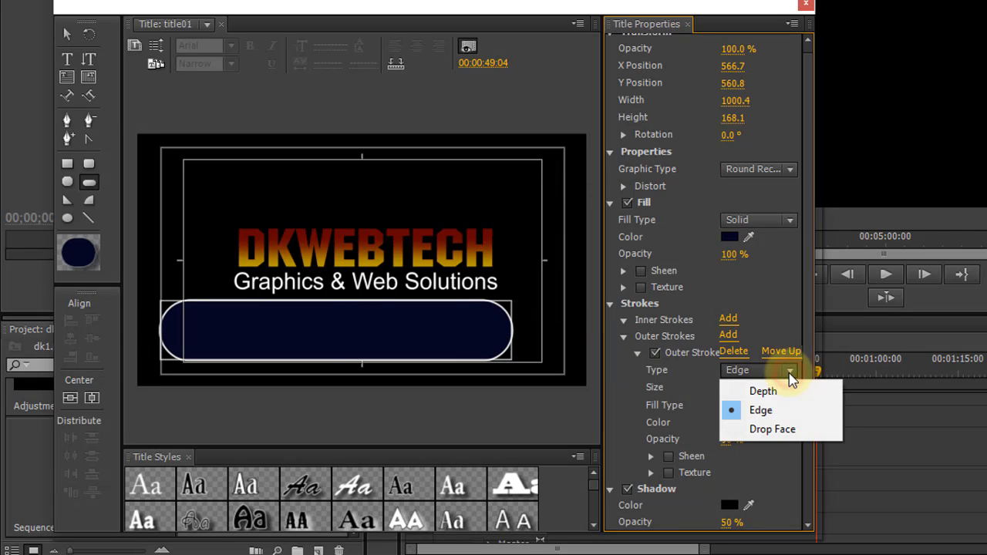
pyautogui.click(789, 389)
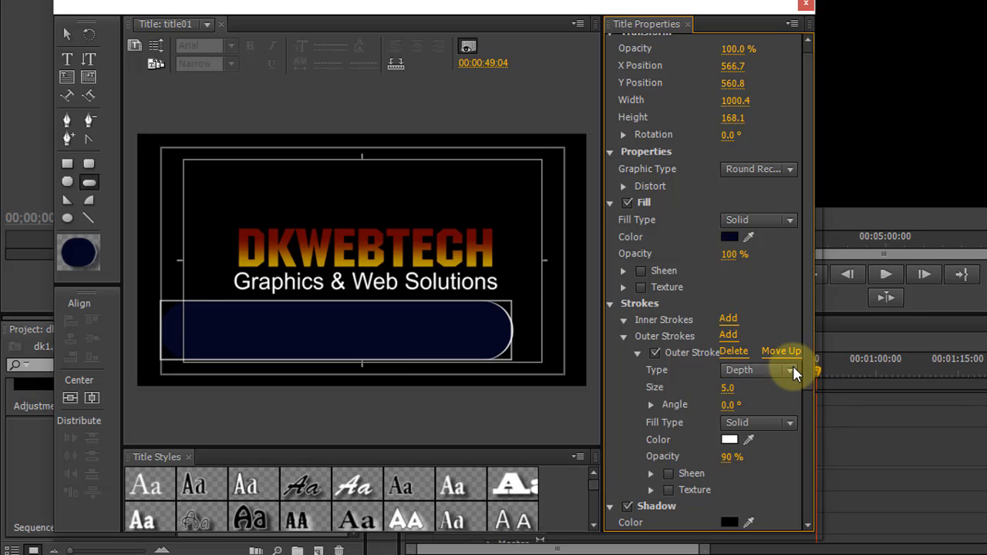
pyautogui.click(793, 366)
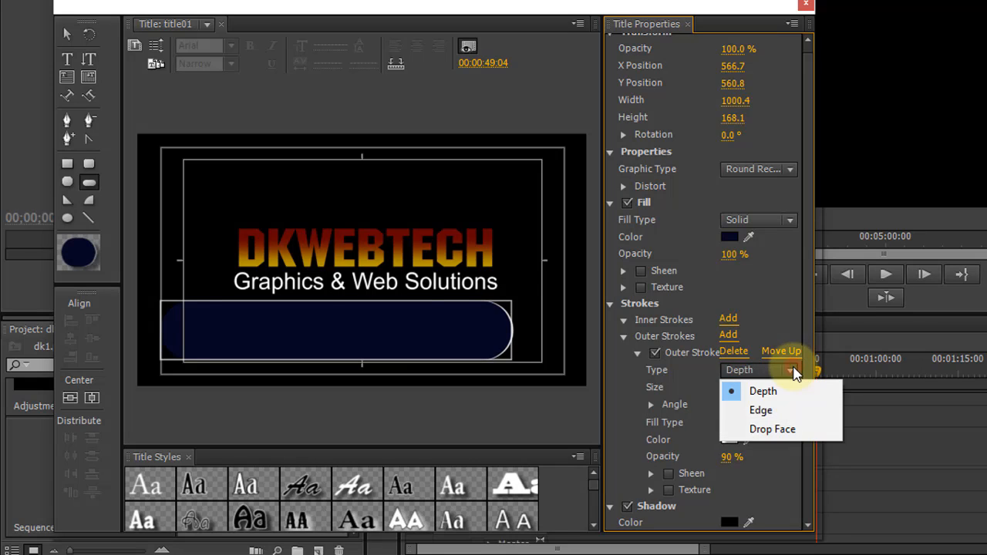
pyautogui.click(775, 426)
pyautogui.click(783, 375)
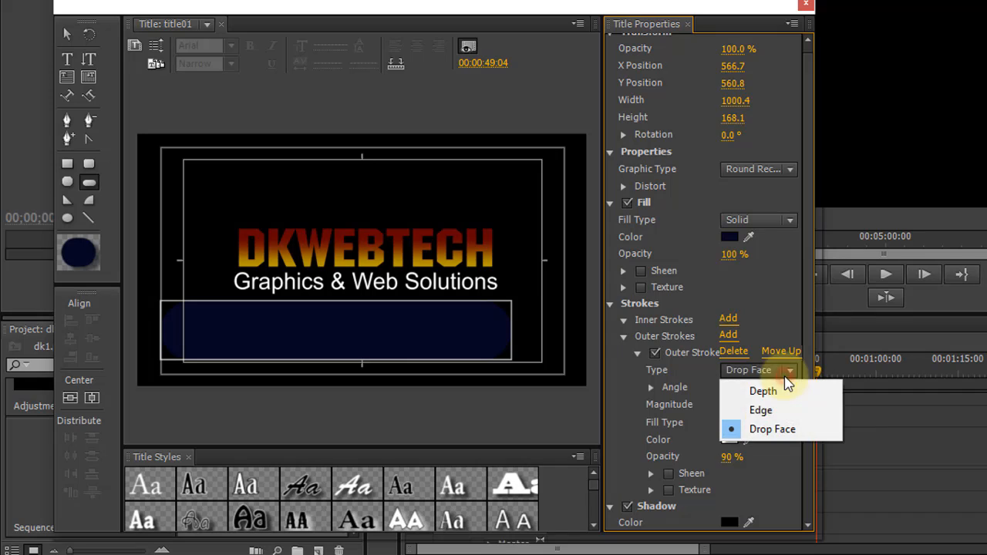
pyautogui.click(771, 409)
pyautogui.click(784, 376)
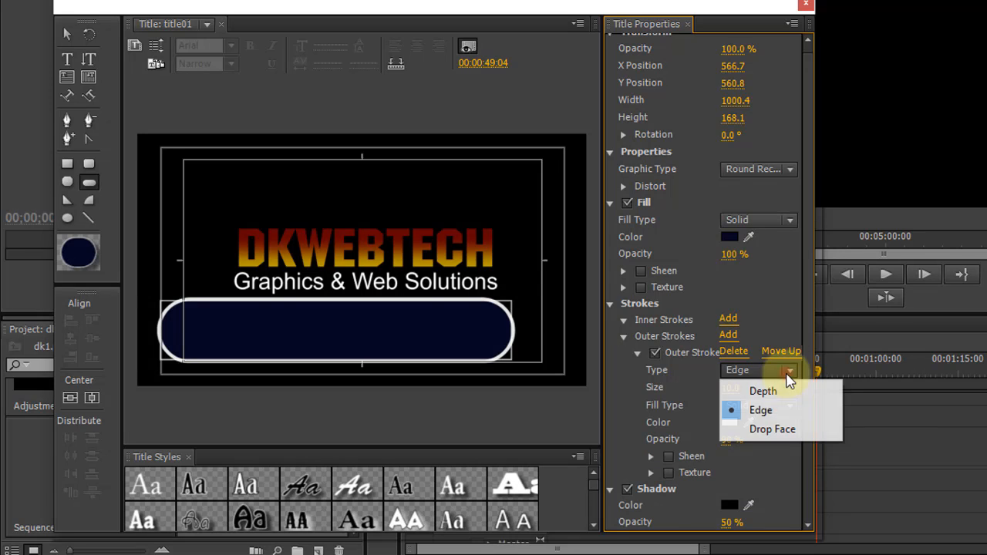
pyautogui.click(786, 387)
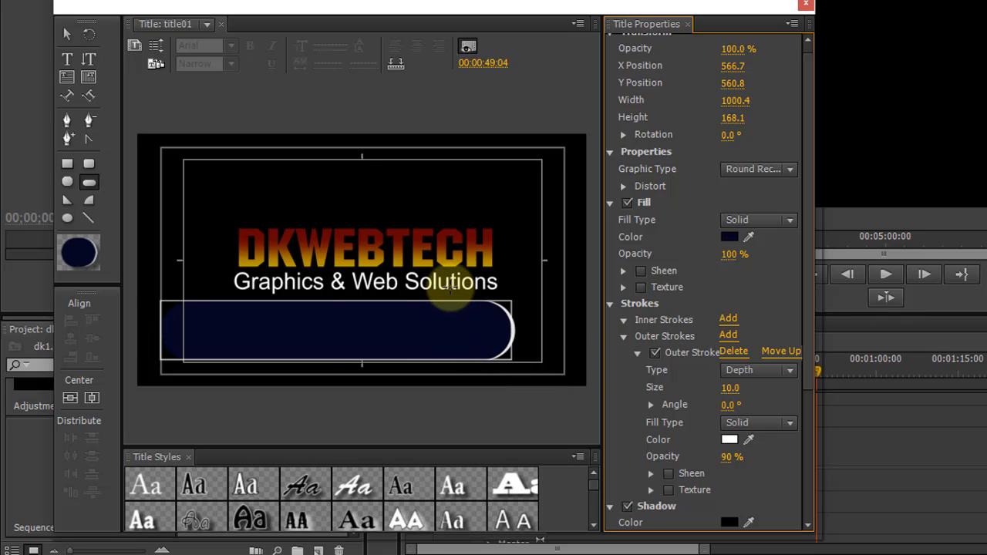
# Step: Scale the DKWEBTECH heading and tagline together to about 597 by 183 and place them over the navy bar
pyautogui.click(66, 34)
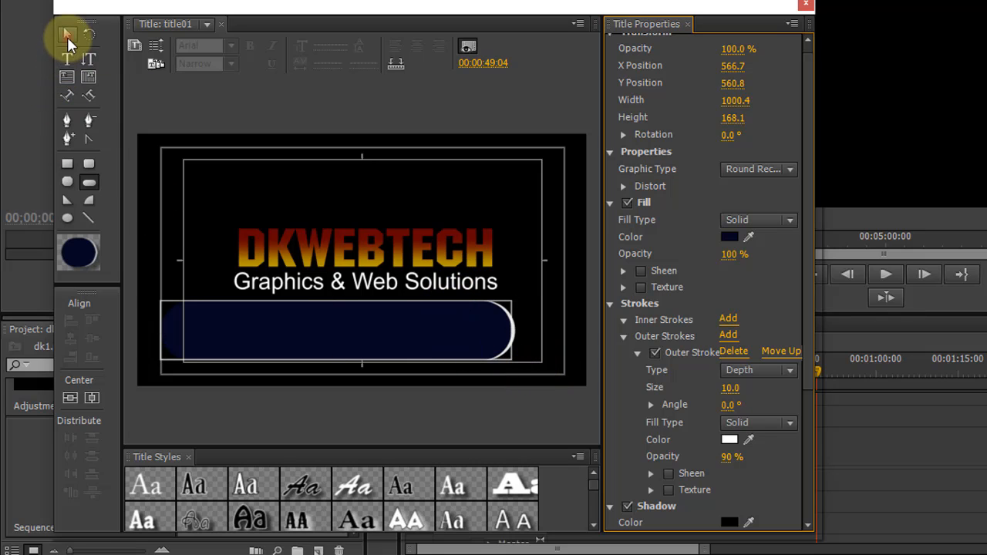
pyautogui.click(293, 281)
pyautogui.keyDown('shift'); pyautogui.click(321, 259); pyautogui.keyUp('shift')
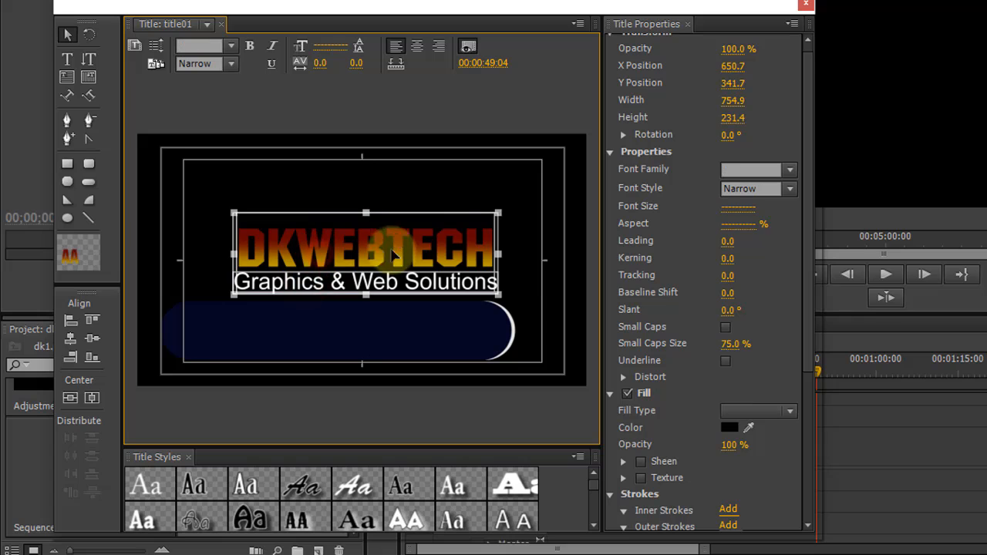
pyautogui.moveTo(501, 219); pyautogui.dragTo(413, 331)
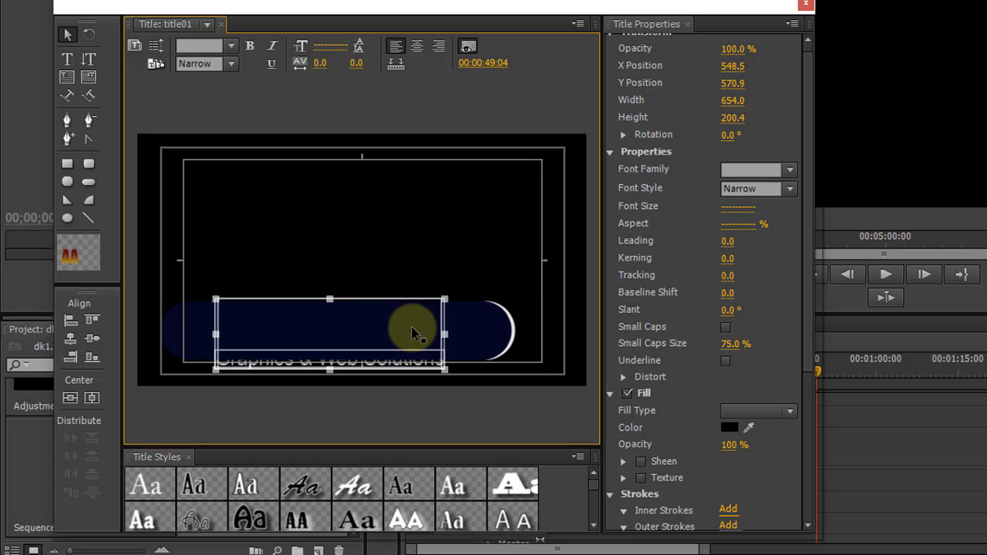
pyautogui.moveTo(443, 299); pyautogui.dragTo(423, 311)
# Step: Move the navy bar down to about X 576.5, Y 580.4, send it to the back behind the text, and deselect it
pyautogui.click(366, 335)
pyautogui.moveTo(372, 336); pyautogui.dragTo(366, 351)
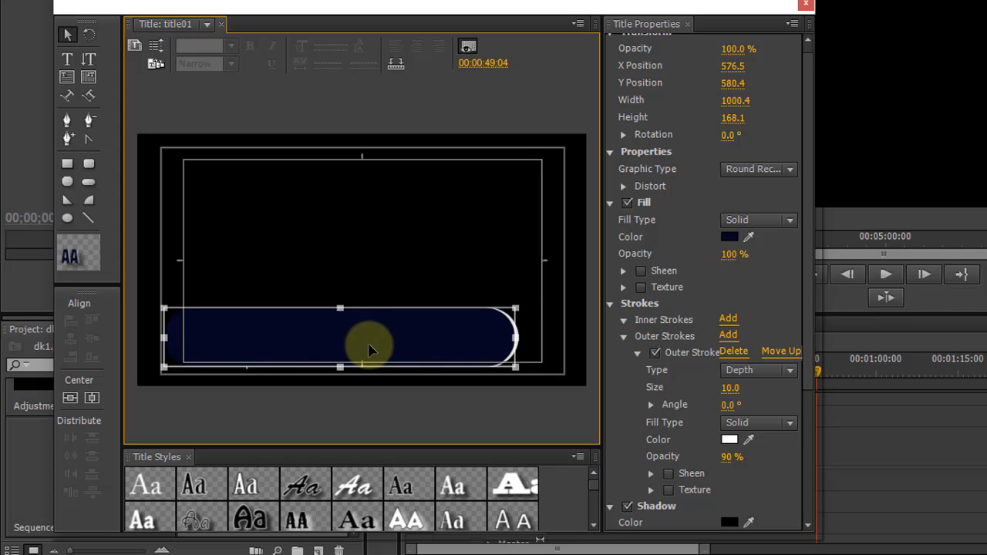
pyautogui.rightClick(441, 337)
pyautogui.click(396, 328)
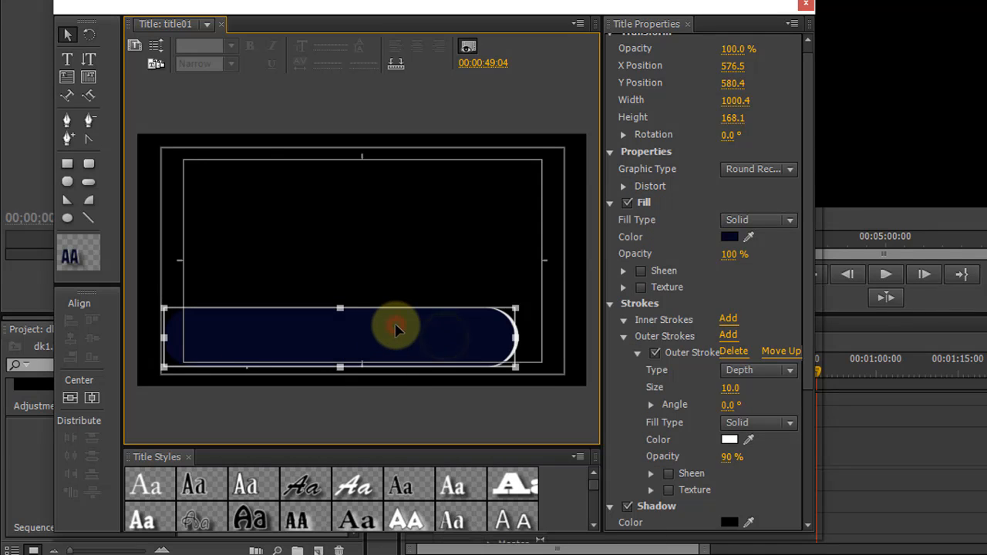
pyautogui.rightClick(392, 326)
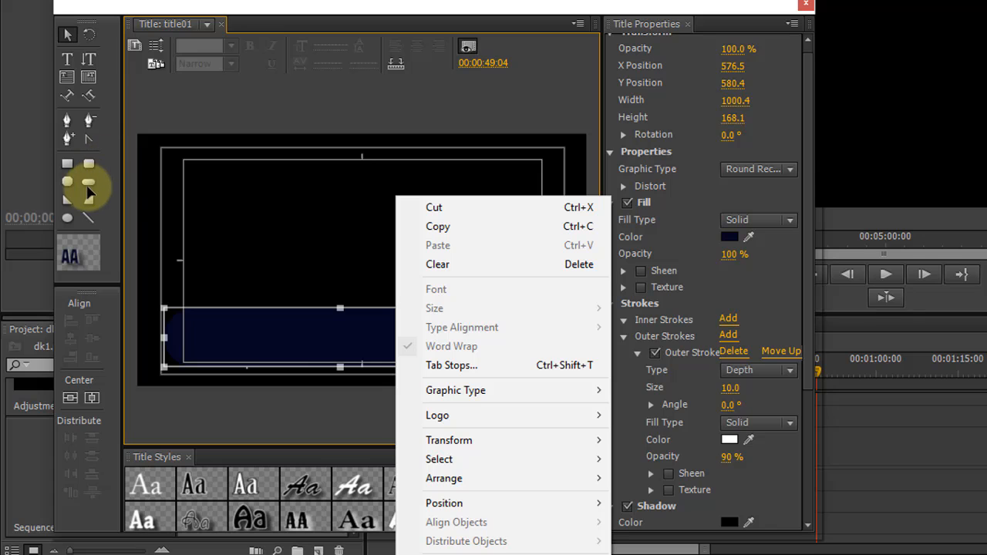
pyautogui.click(128, 192)
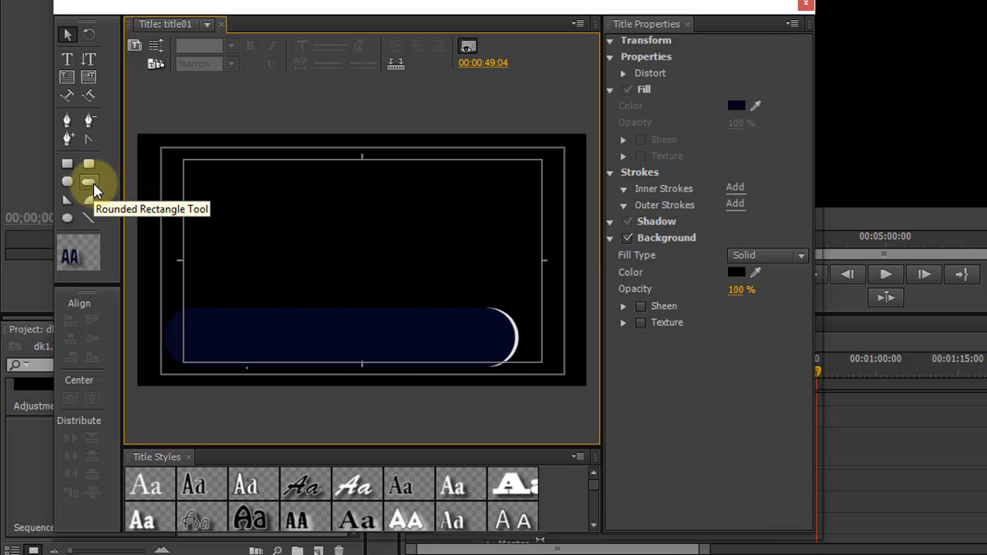
pyautogui.click(378, 334)
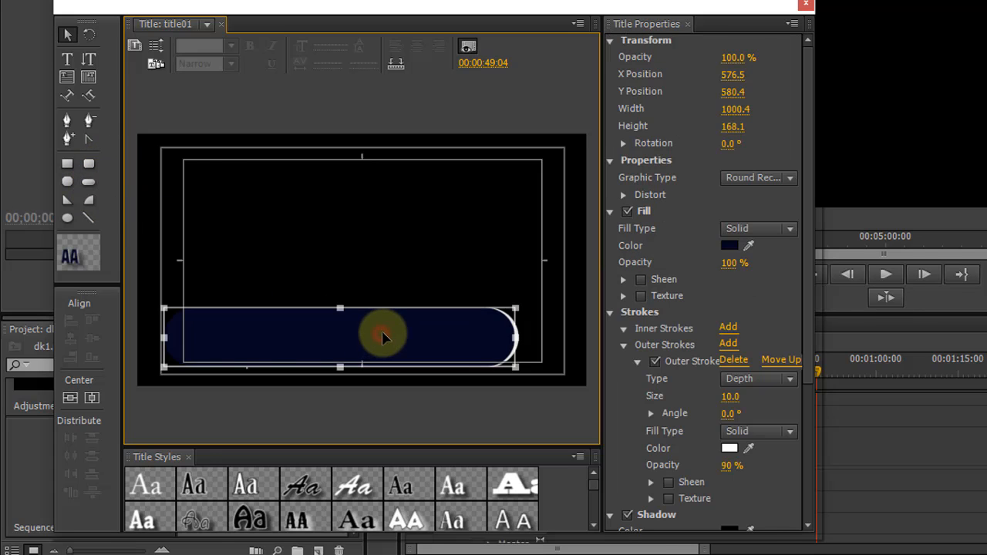
pyautogui.rightClick(382, 335)
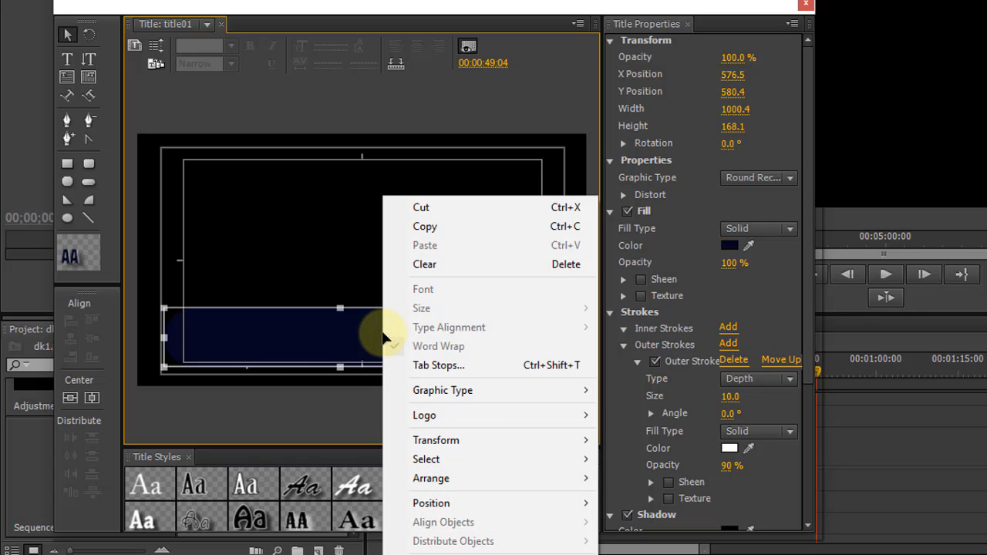
pyautogui.click(478, 441)
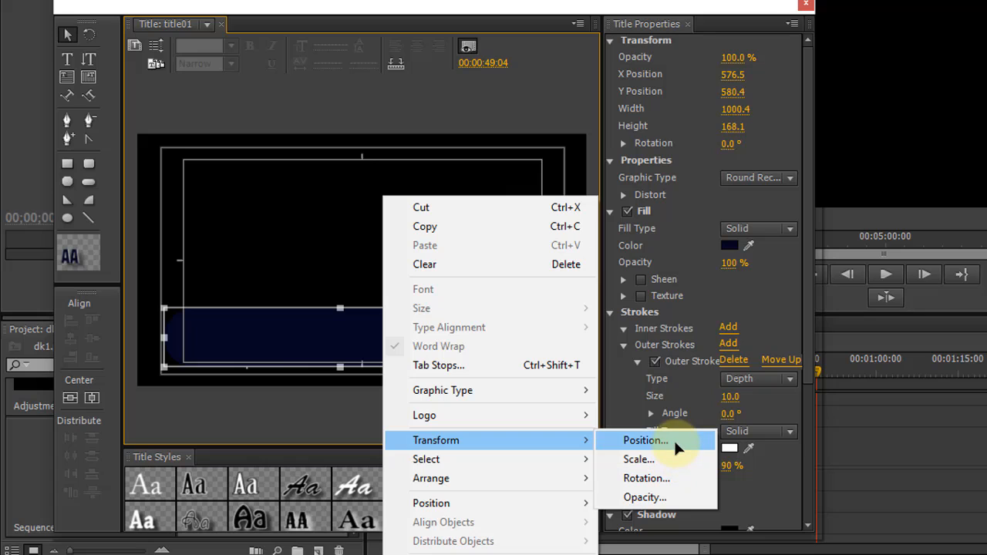
pyautogui.moveTo(515, 475)
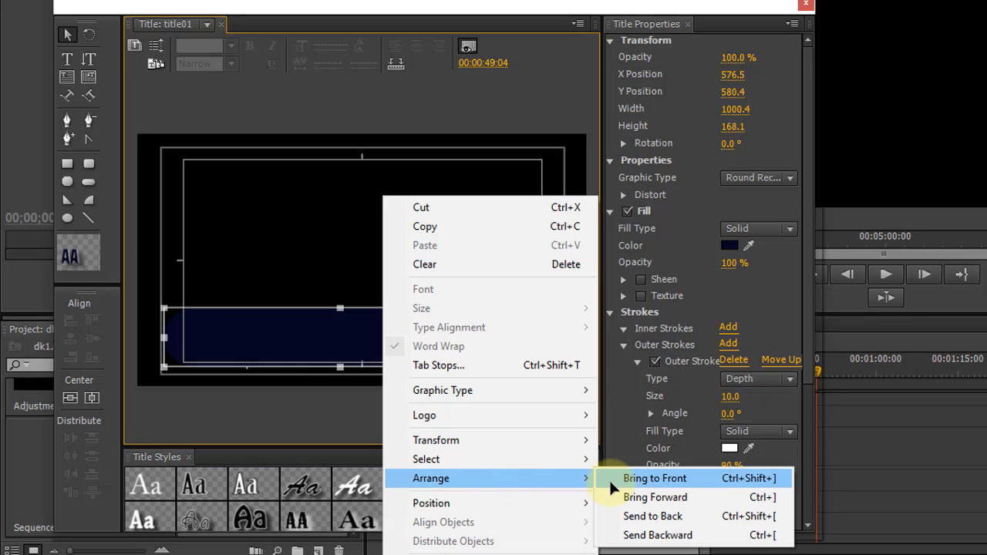
pyautogui.click(665, 522)
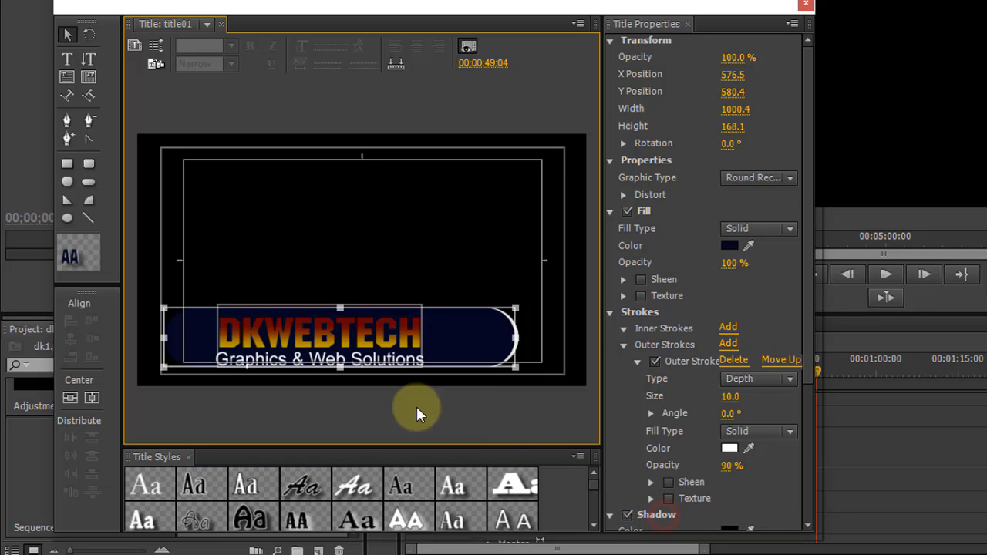
pyautogui.click(495, 276)
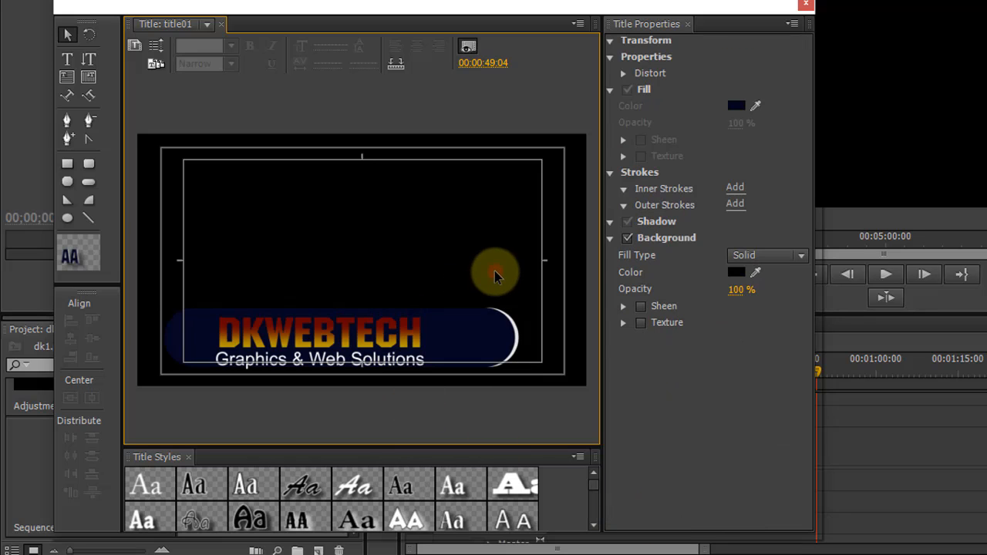
pyautogui.click(311, 94)
# Step: Nudge the DKWEBTECH heading and tagline up together to about Y 571.6, and scale both down to a heading font size of about 154.8
pyautogui.click(370, 351)
pyautogui.click(383, 360)
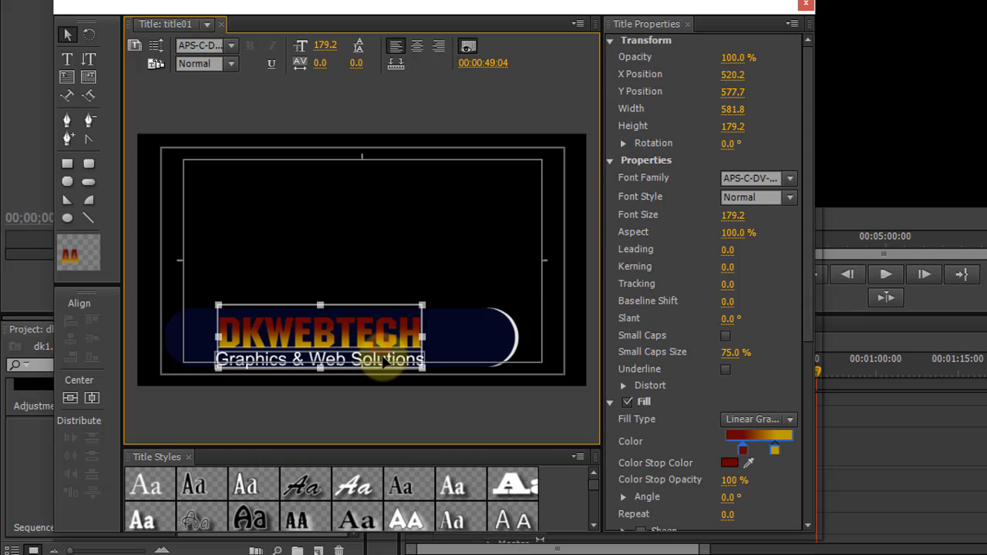
pyautogui.keyDown('shift'); pyautogui.click(384, 324); pyautogui.keyUp('shift')
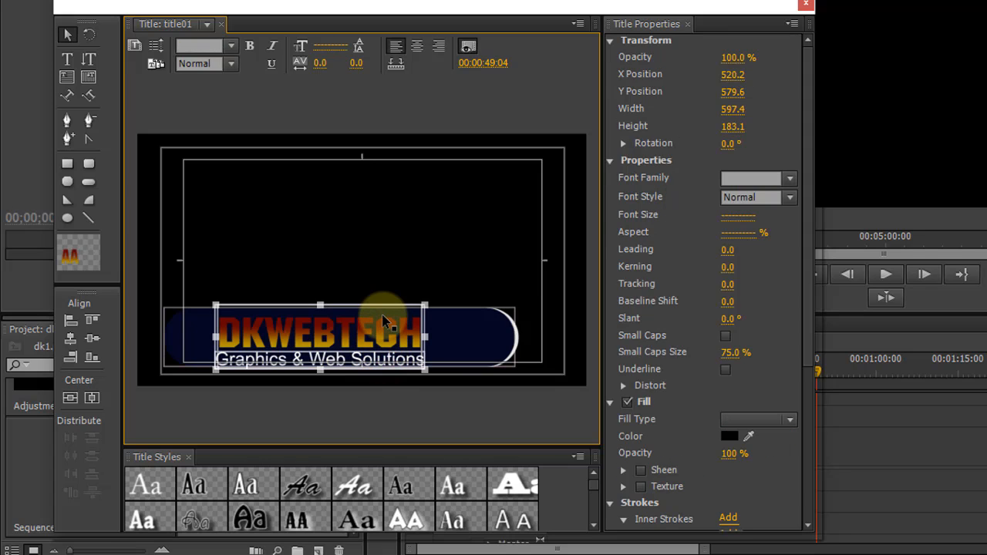
pyautogui.press('Up')
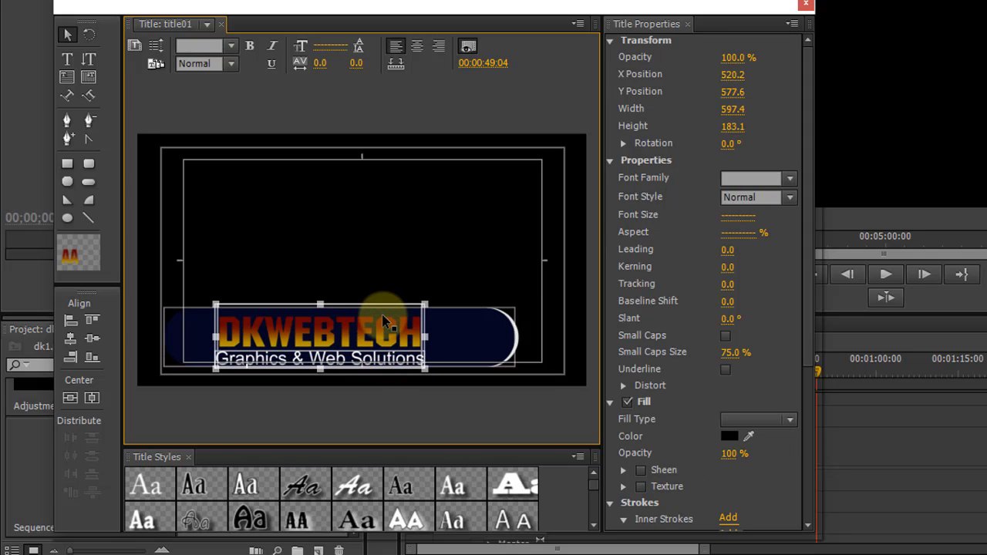
pyautogui.press('Up')
pyautogui.press('Up')
pyautogui.press('Up')
pyautogui.press('Up')
pyautogui.press('Up')
pyautogui.press('Up')
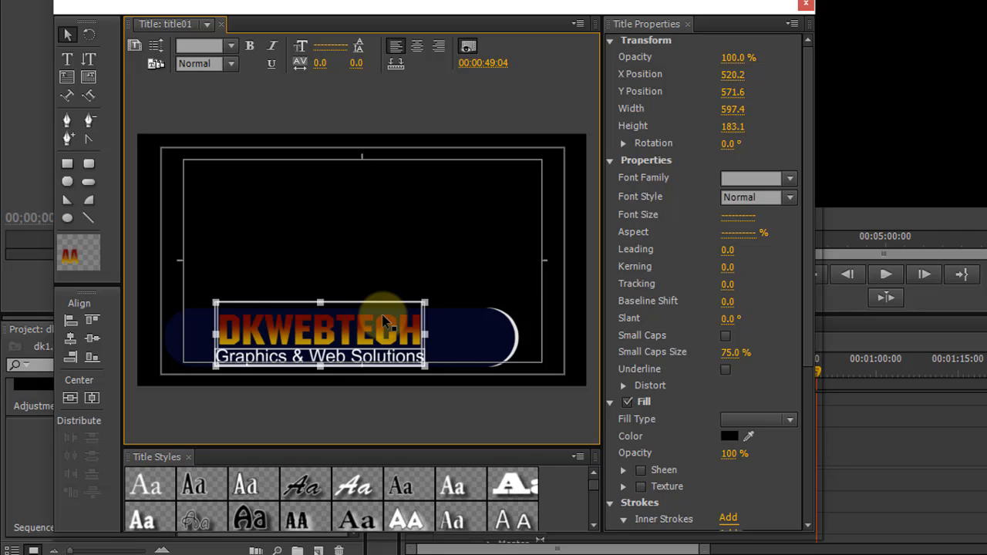
pyautogui.moveTo(384, 324)
pyautogui.mouseDown()
pyautogui.moveTo(398, 318)
pyautogui.moveTo(365, 338)
pyautogui.moveTo(396, 336)
pyautogui.moveTo(382, 329)
pyautogui.mouseUp()
# Step: Shorten the navy bar from its right end to about 830 wide, and close the title
pyautogui.click(484, 331)
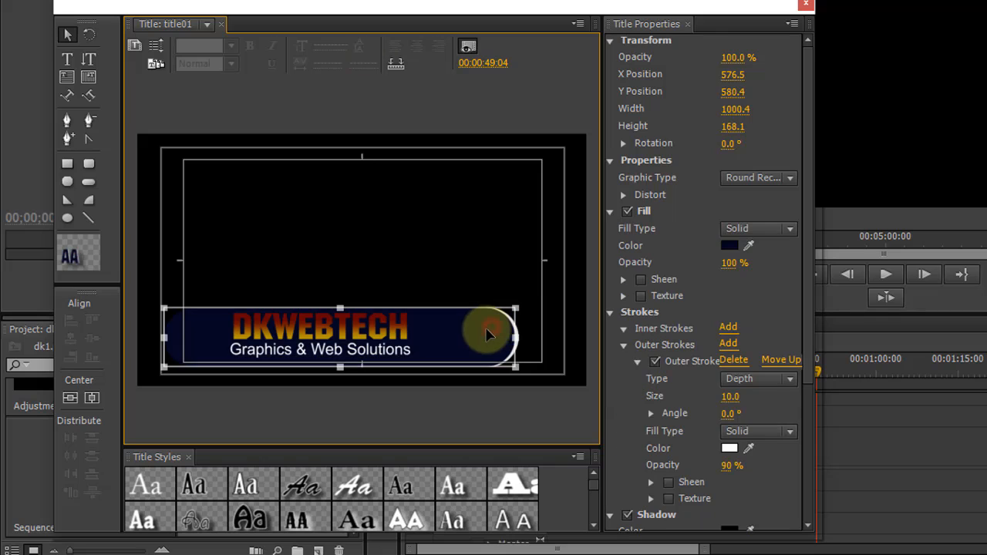
pyautogui.moveTo(509, 337); pyautogui.dragTo(456, 341)
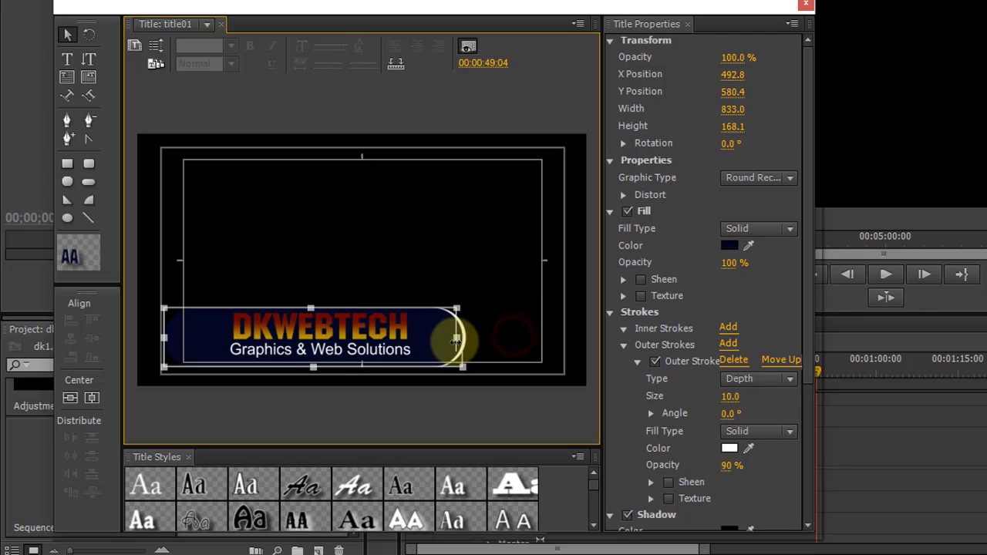
pyautogui.click(521, 286)
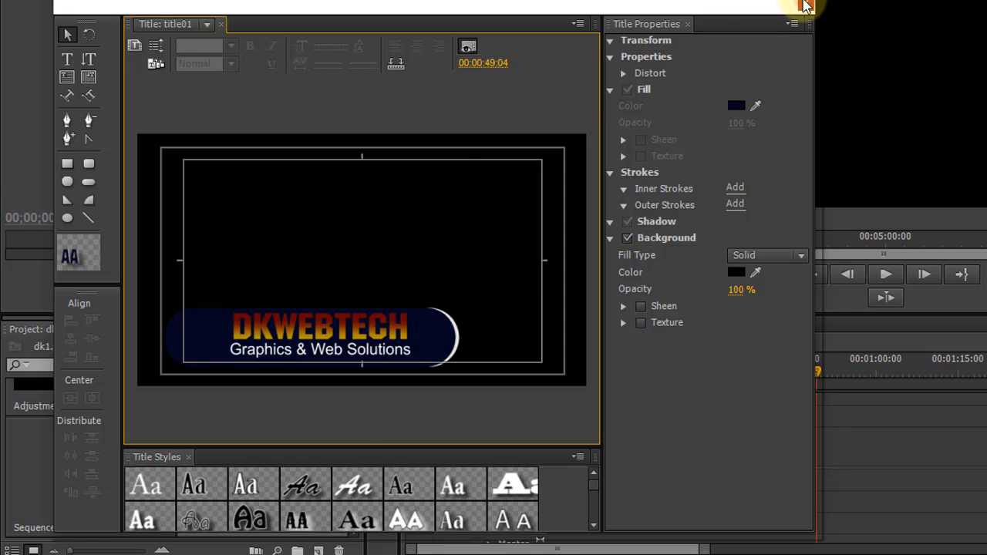
pyautogui.click(806, 6)
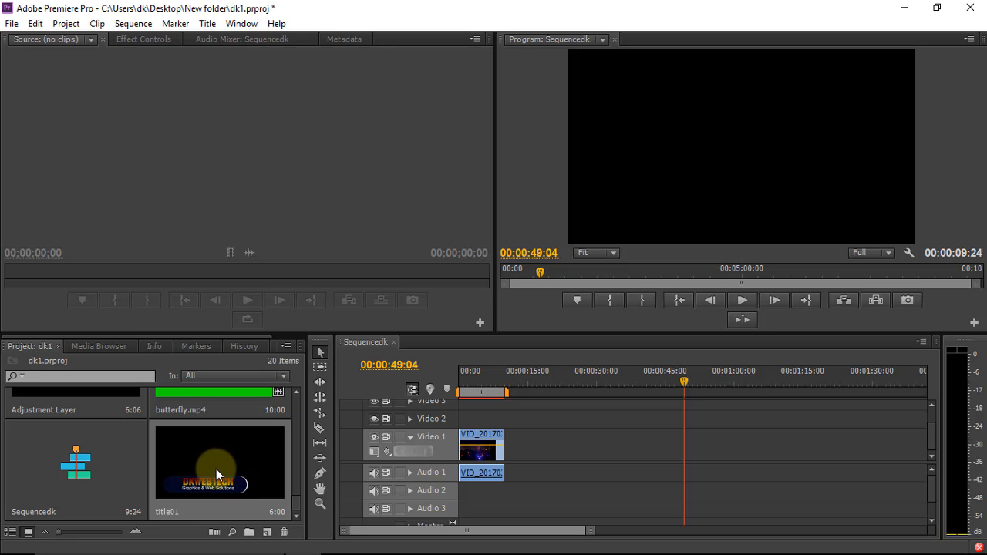
# Step: Place title01 on Video 2 at the sequence start, extended to the end of the video clip, and play the sequence briefly
pyautogui.moveTo(216, 469); pyautogui.dragTo(467, 416)
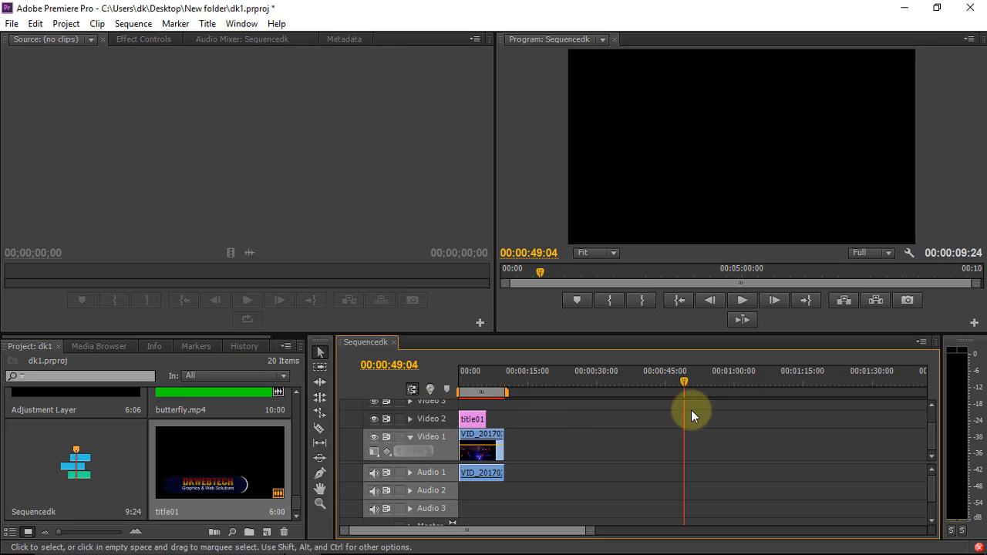
pyautogui.moveTo(685, 385); pyautogui.dragTo(503, 420)
pyautogui.click(737, 299)
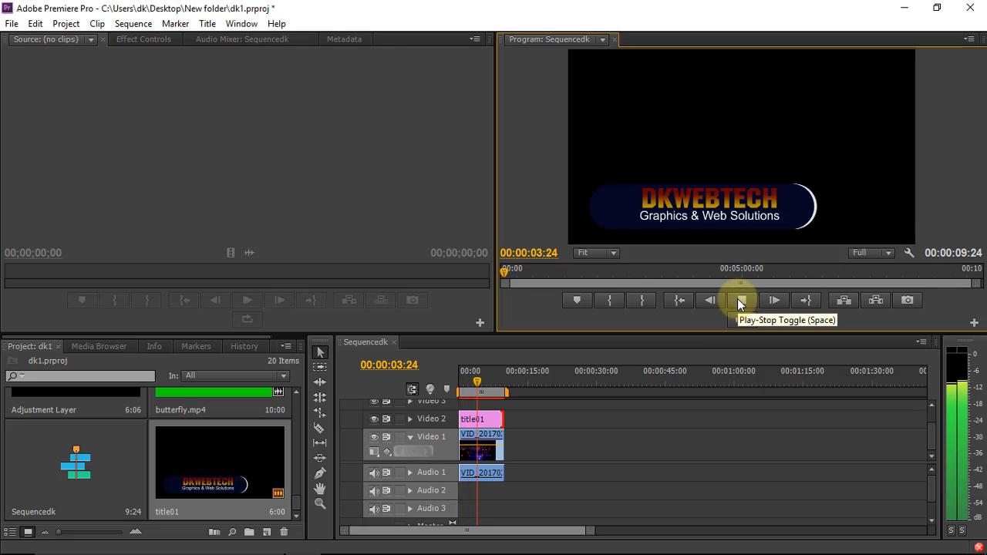
pyautogui.click(737, 299)
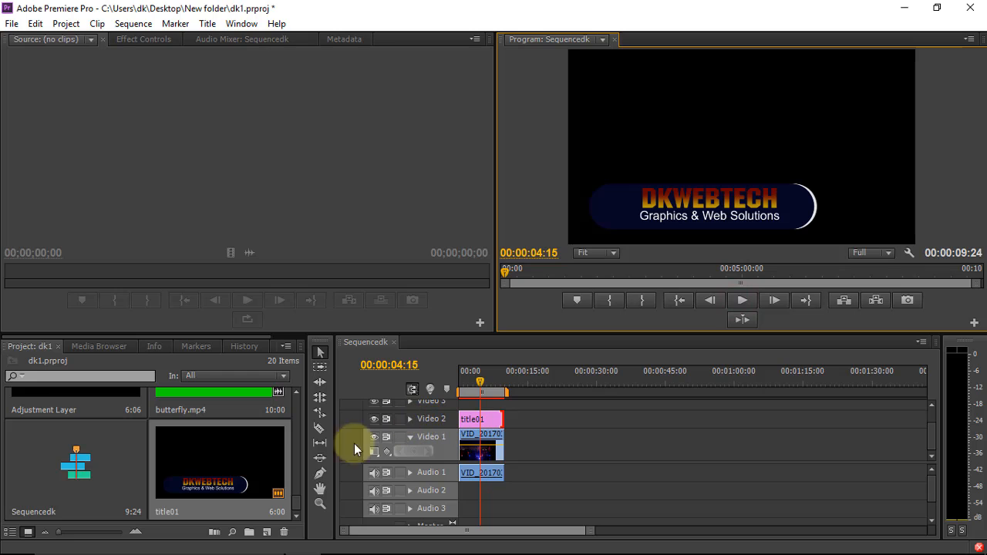
# Step: Reopen title01 for editing and bring up its Background properties
pyautogui.doubleClick(225, 462)
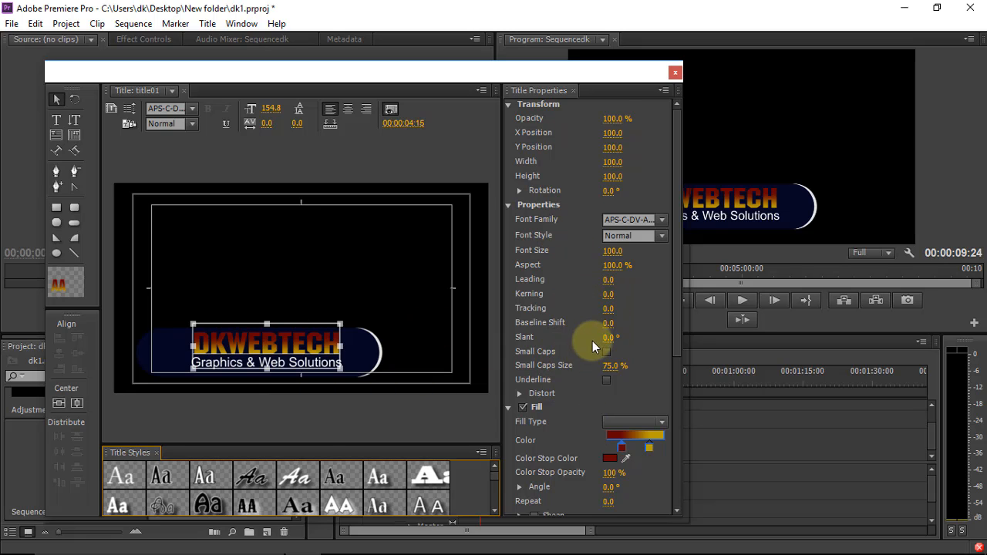
pyautogui.scroll(-4, 594, 362)
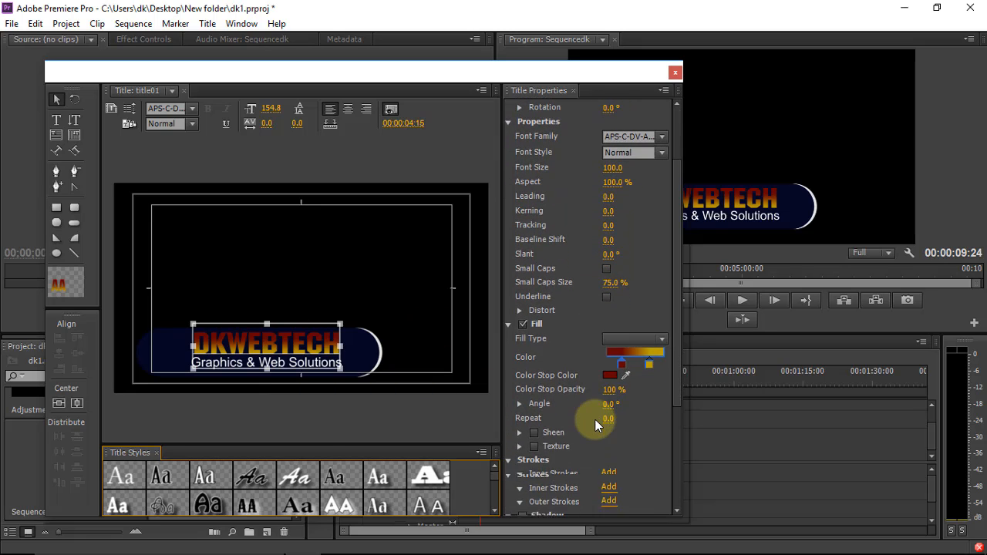
pyautogui.scroll(-4, 594, 418)
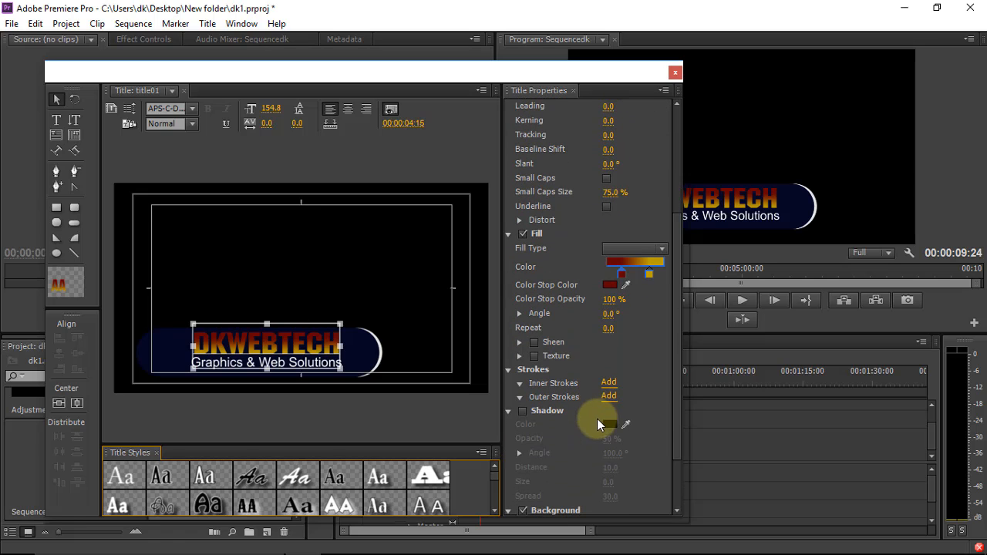
pyautogui.scroll(-4, 588, 420)
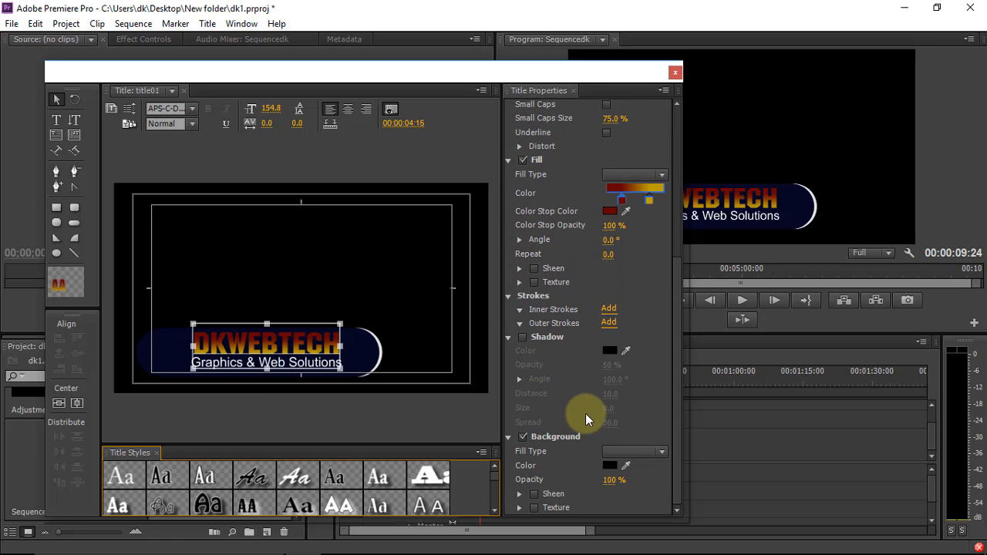
pyautogui.click(662, 452)
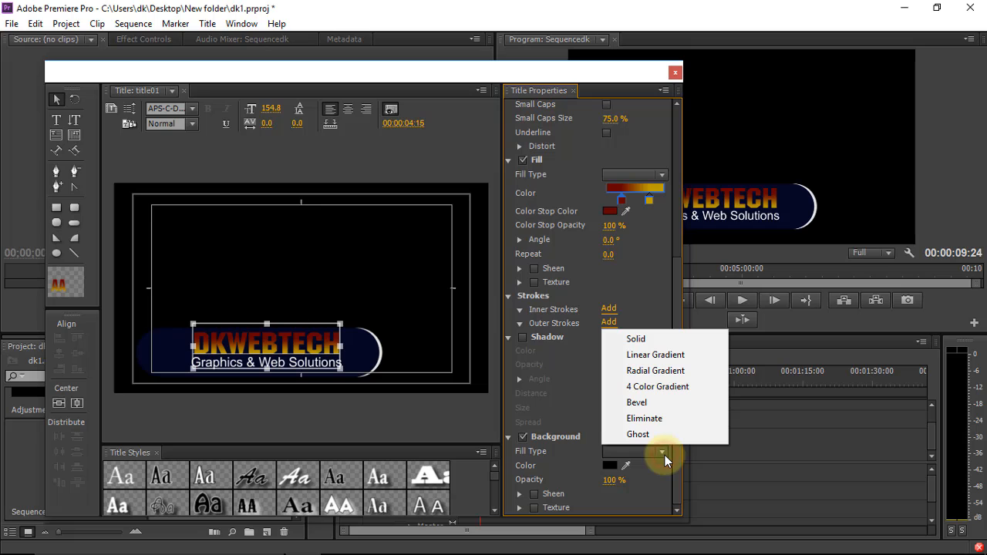
pyautogui.click(663, 453)
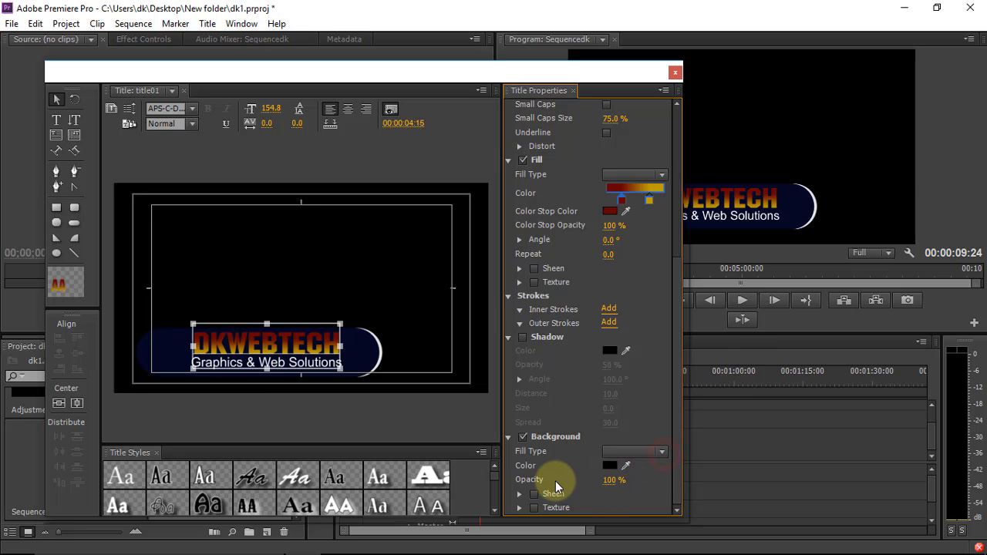
pyautogui.click(610, 465)
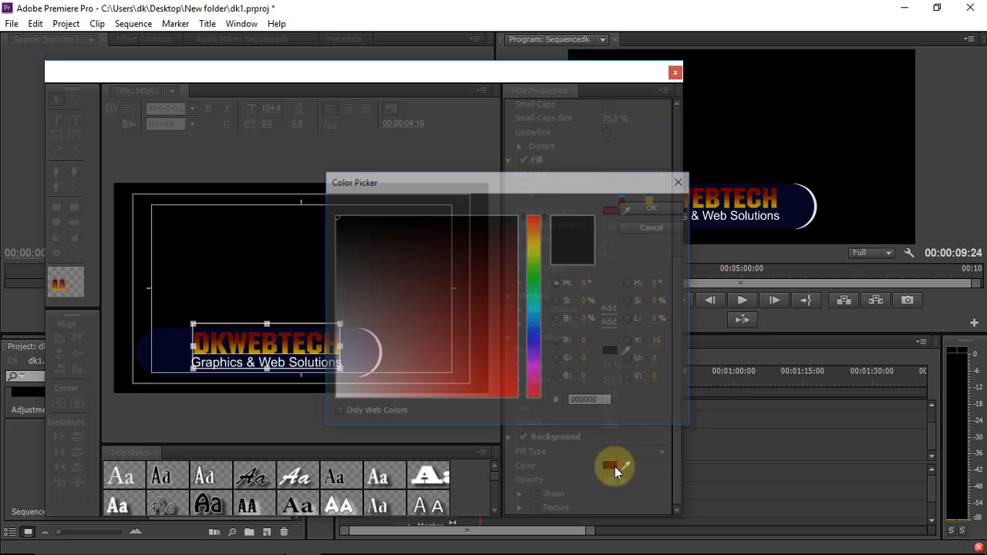
pyautogui.click(683, 181)
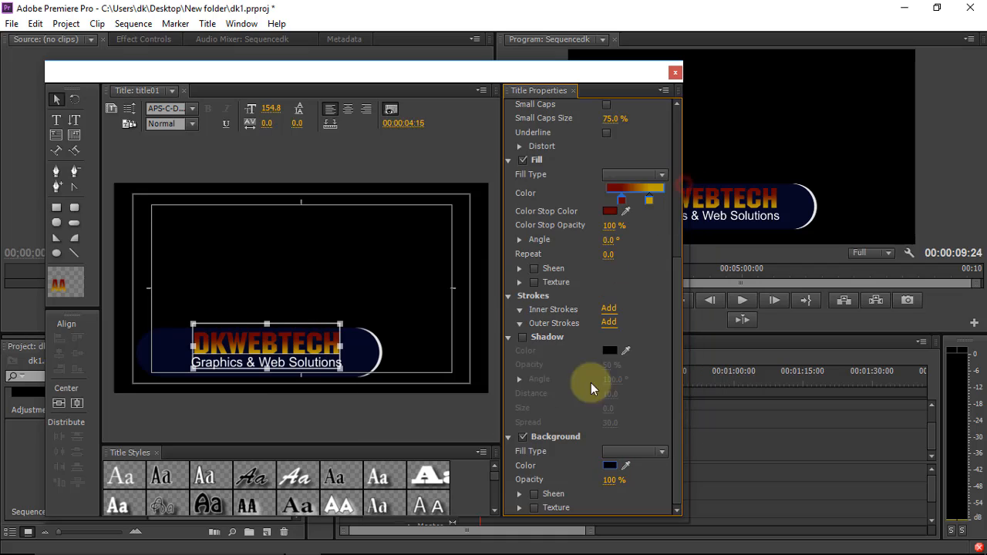
# Step: Turn off the background of title01 and close the title
pyautogui.click(524, 437)
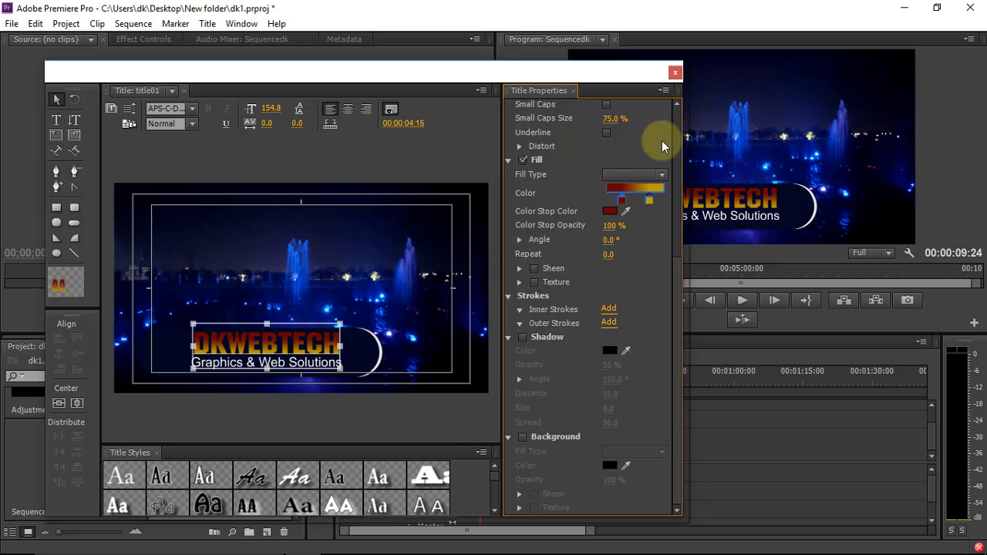
pyautogui.click(675, 74)
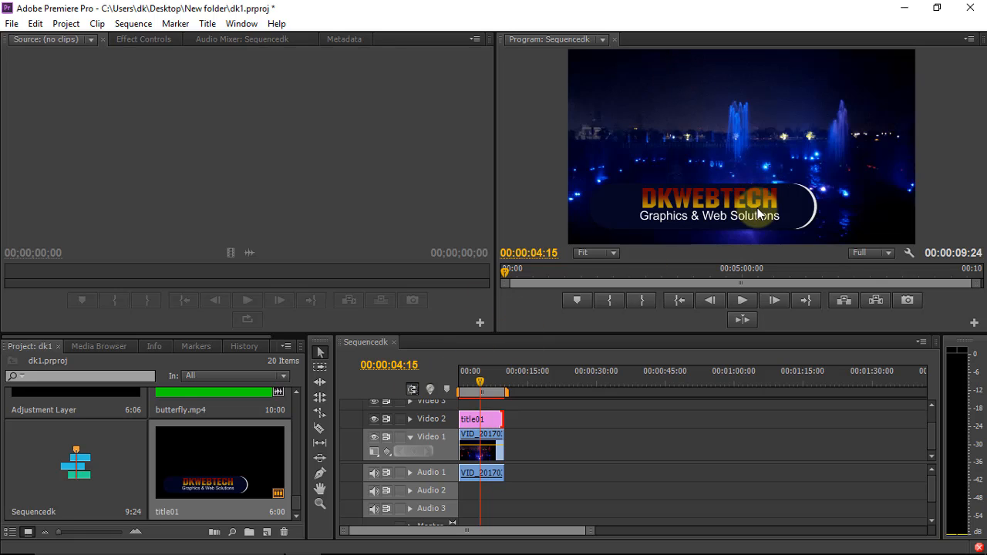
# Step: Play the sequence to its end and again from the start to check the title over the video
pyautogui.click(739, 300)
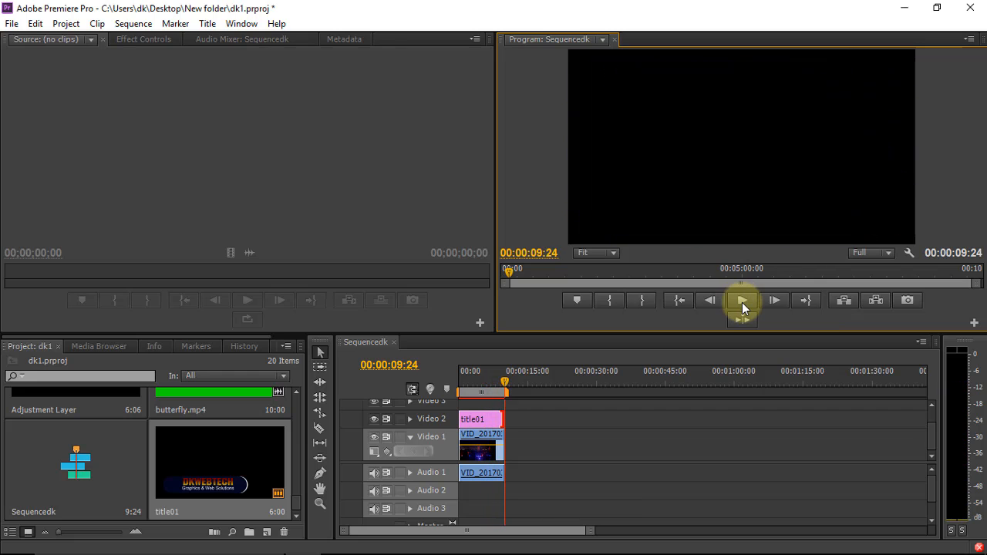
pyautogui.moveTo(504, 388); pyautogui.dragTo(435, 390)
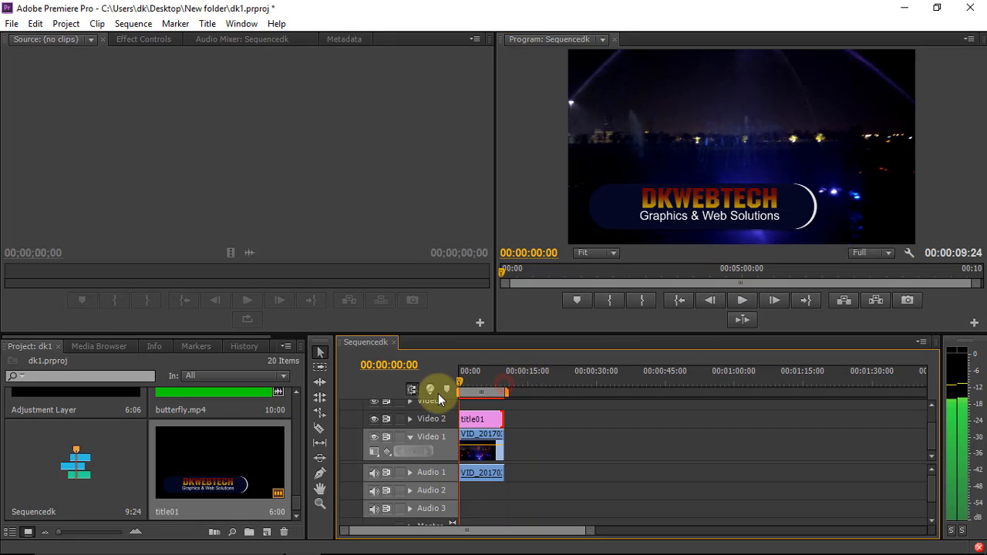
pyautogui.click(740, 300)
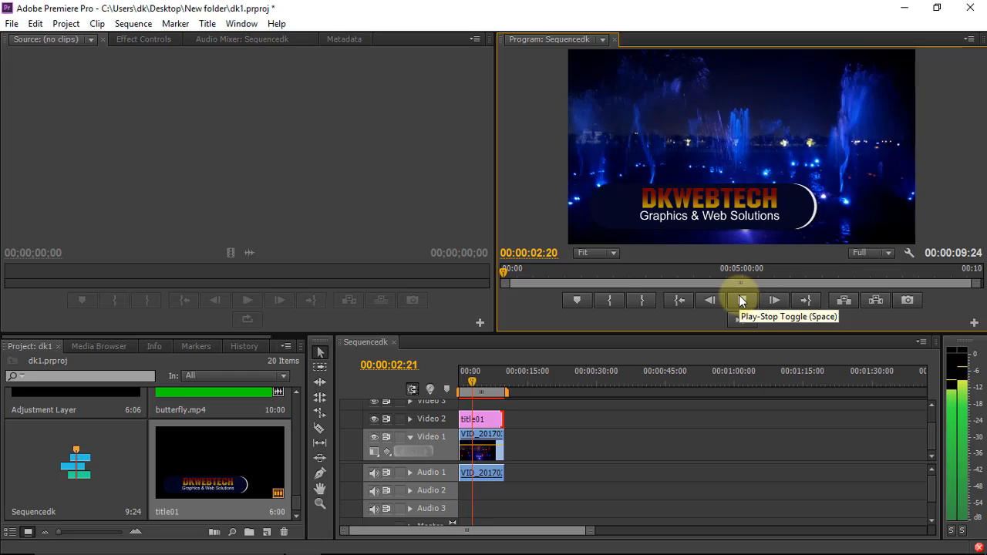
pyautogui.click(739, 296)
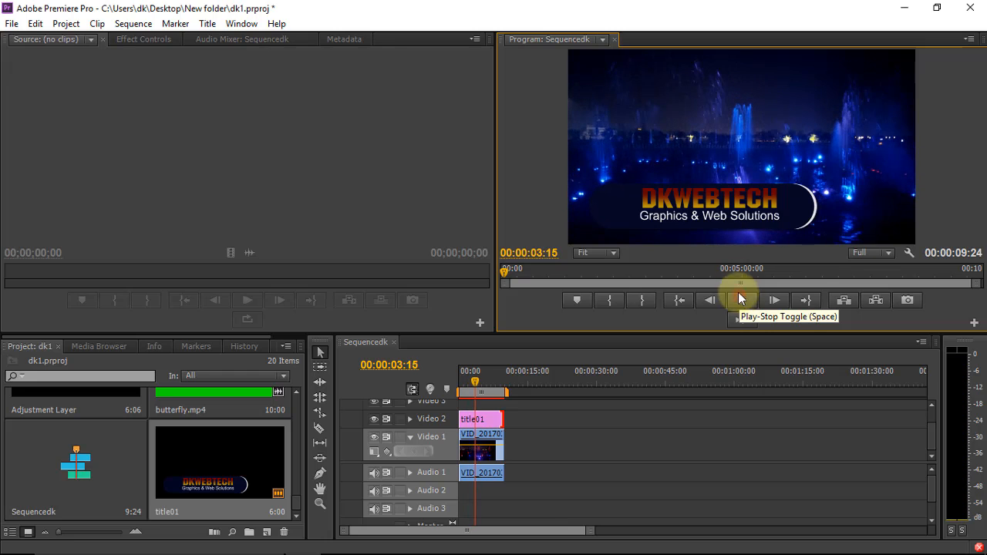
# Step: Reopen title01 and move the navy bar and heading together to the right, to about X 620.6, Y 567.7
pyautogui.doubleClick(246, 461)
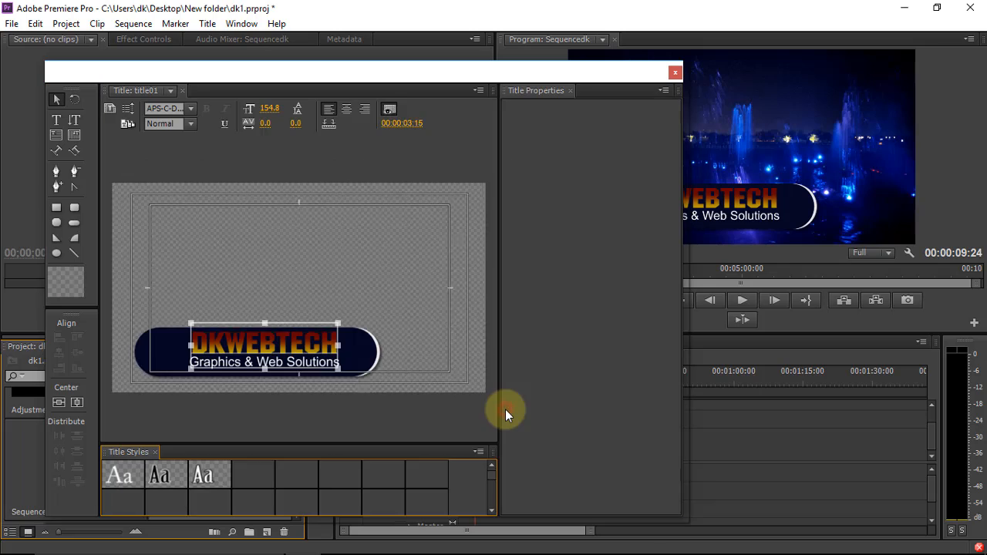
pyautogui.keyDown('shift'); pyautogui.click(361, 352); pyautogui.keyUp('shift')
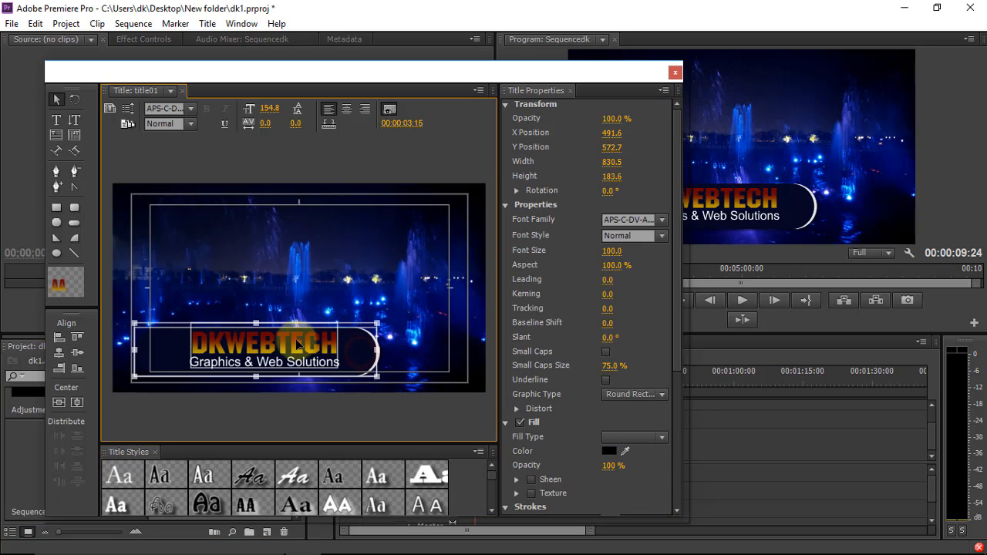
pyautogui.moveTo(297, 340); pyautogui.dragTo(334, 338)
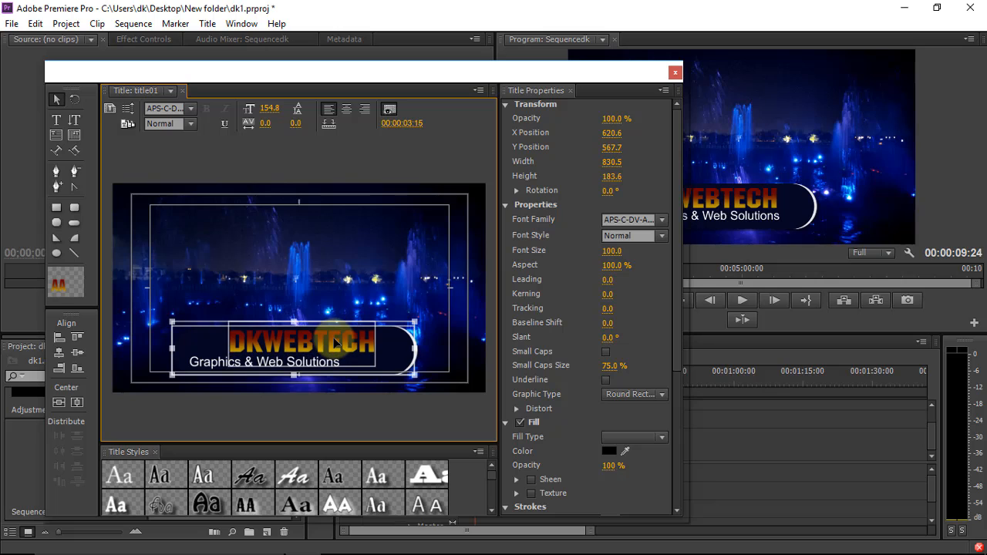
pyautogui.click(434, 345)
# Step: Change the navy bar's outer stroke type to Edge
pyautogui.click(412, 353)
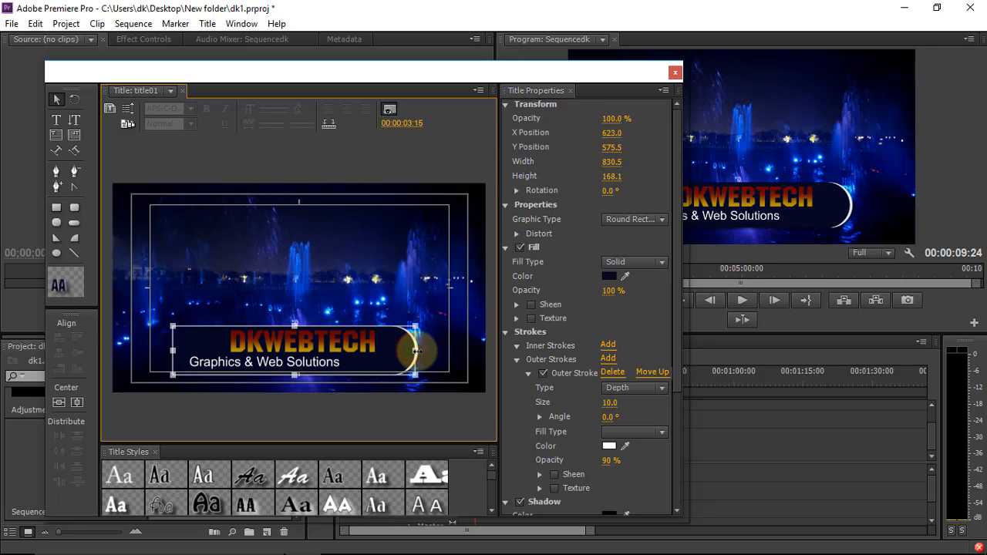
pyautogui.click(662, 388)
pyautogui.click(656, 414)
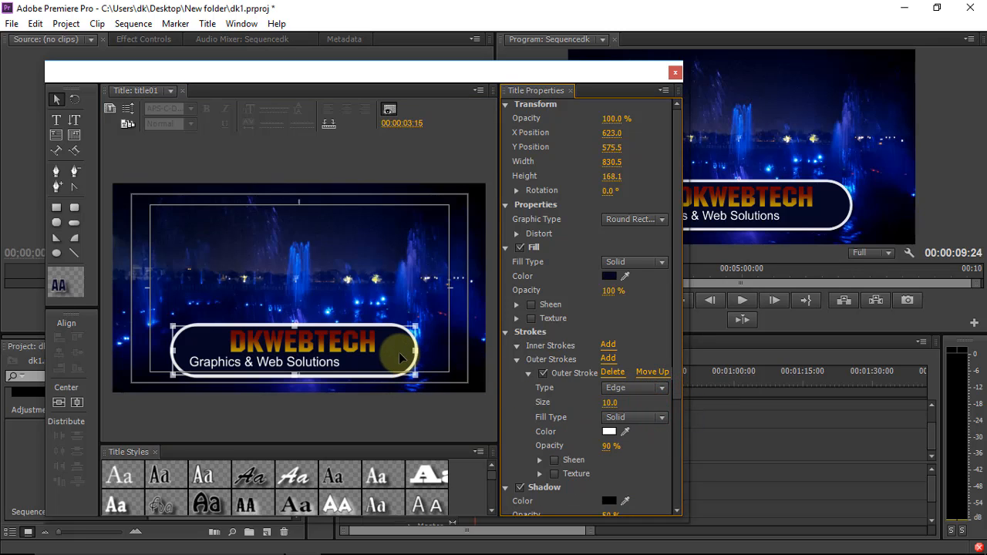
# Step: Nudge the navy bar to the right to about X 632
pyautogui.press('Right')
pyautogui.press('Right')
pyautogui.press('Right')
pyautogui.press('Right')
pyautogui.press('Right')
pyautogui.press('Right')
pyautogui.press('Right')
pyautogui.press('Right')
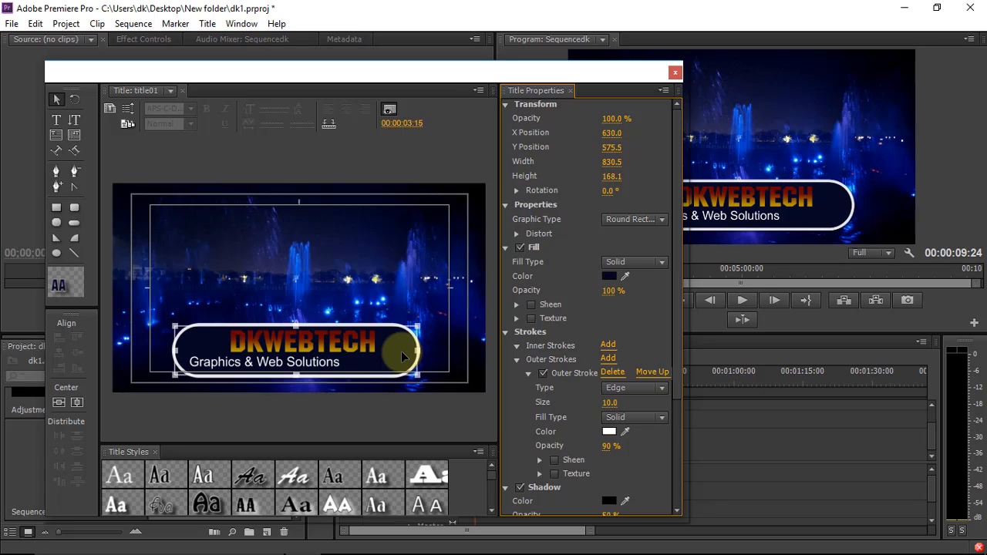
# Step: Close the title and play the sequence to check the outlined lower third over the video
pyautogui.click(675, 73)
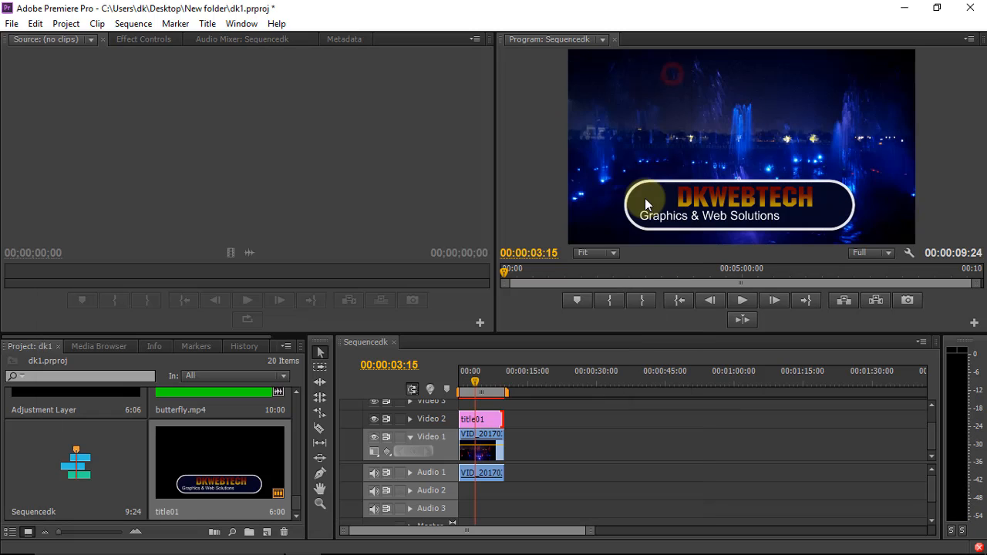
pyautogui.click(736, 304)
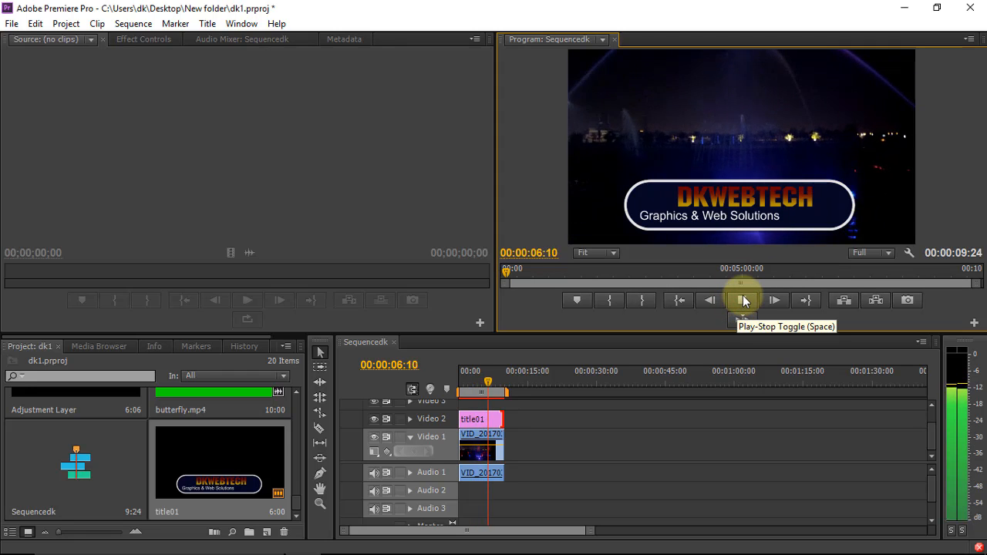
pyautogui.click(742, 301)
# Step: Reopen title01 and move the "Graphics & Web Solutions" tagline right to X 647.0, centred under the heading, and close the title
pyautogui.doubleClick(231, 462)
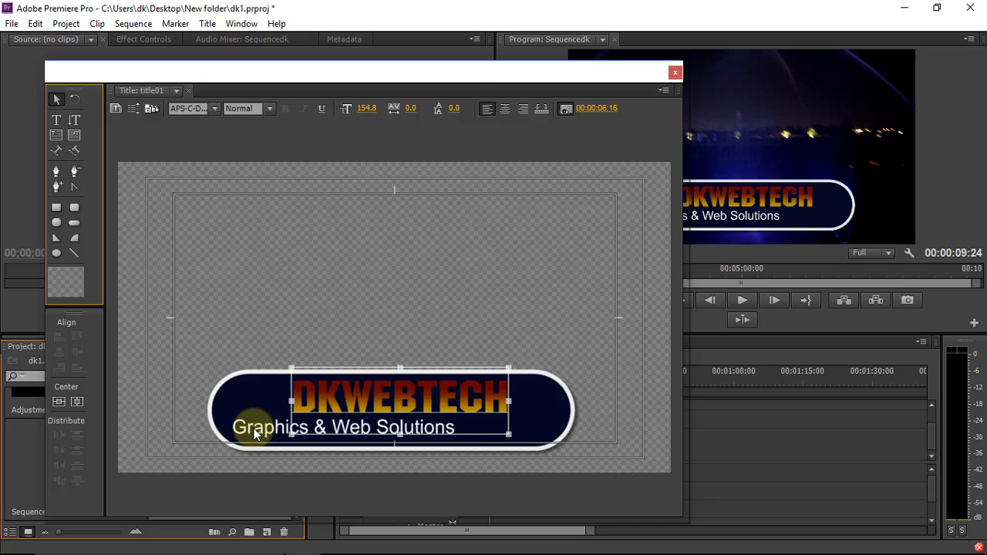
pyautogui.click(240, 373)
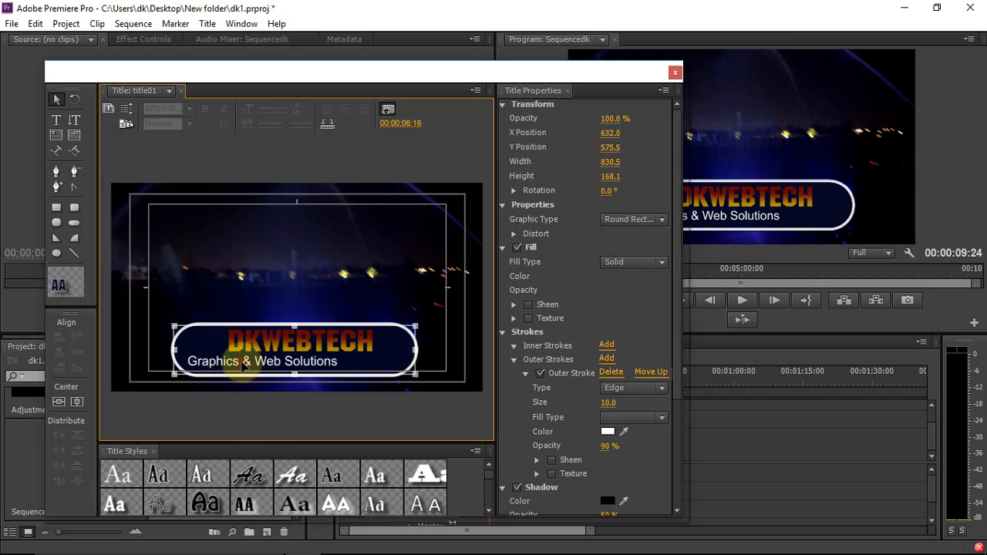
pyautogui.click(312, 367)
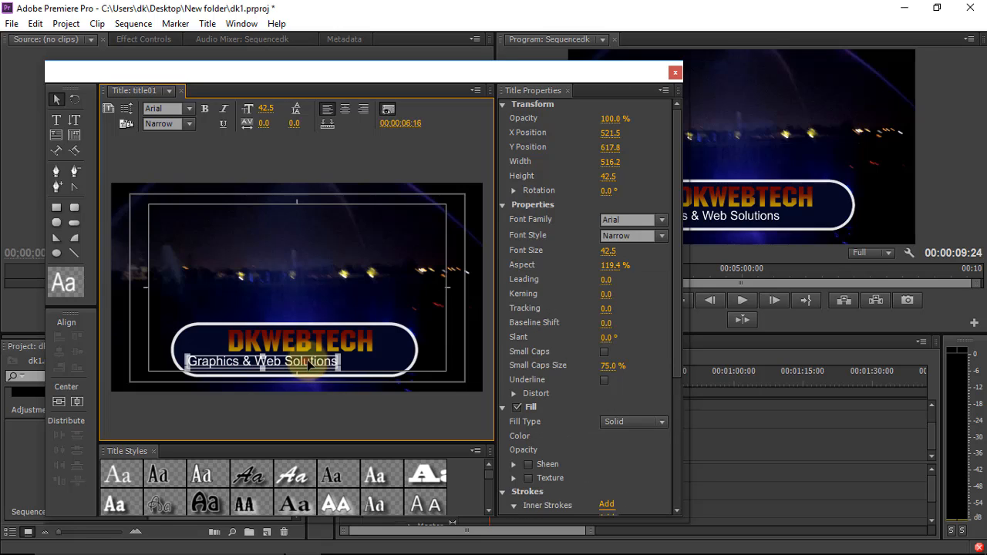
pyautogui.moveTo(309, 365); pyautogui.dragTo(342, 361)
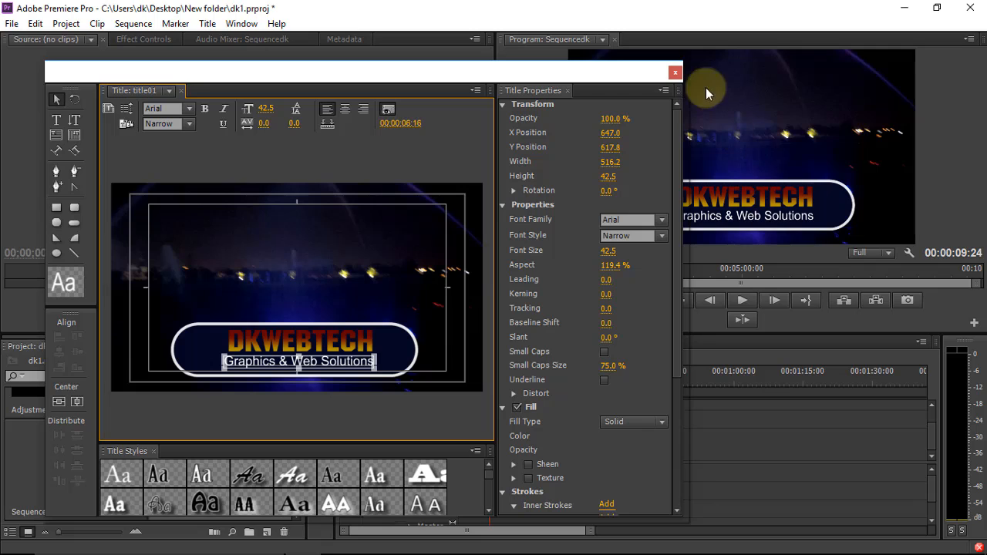
pyautogui.click(677, 73)
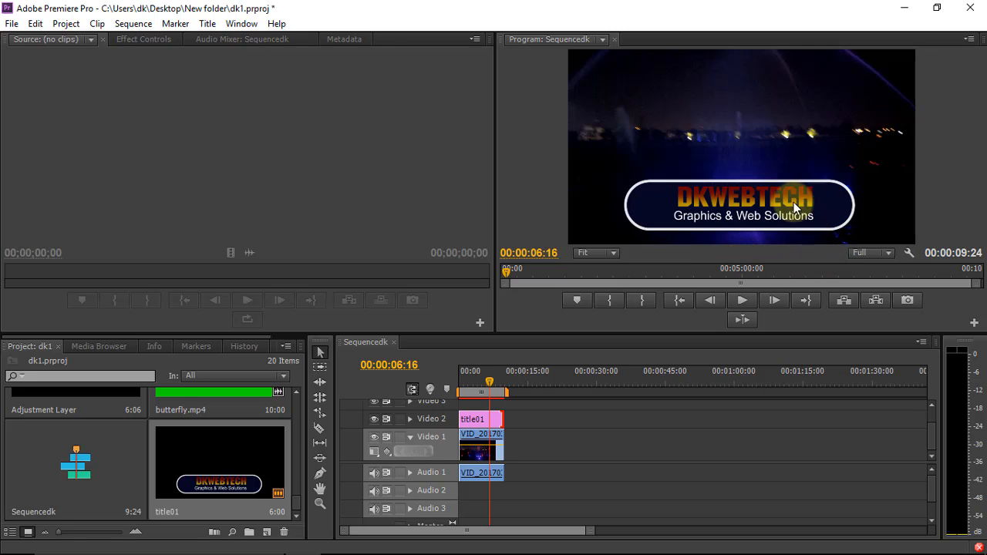
# Step: Reopen title01 and nudge the DKWEBTECH heading and tagline together down to Y 566.5 inside the navy bar
pyautogui.doubleClick(247, 448)
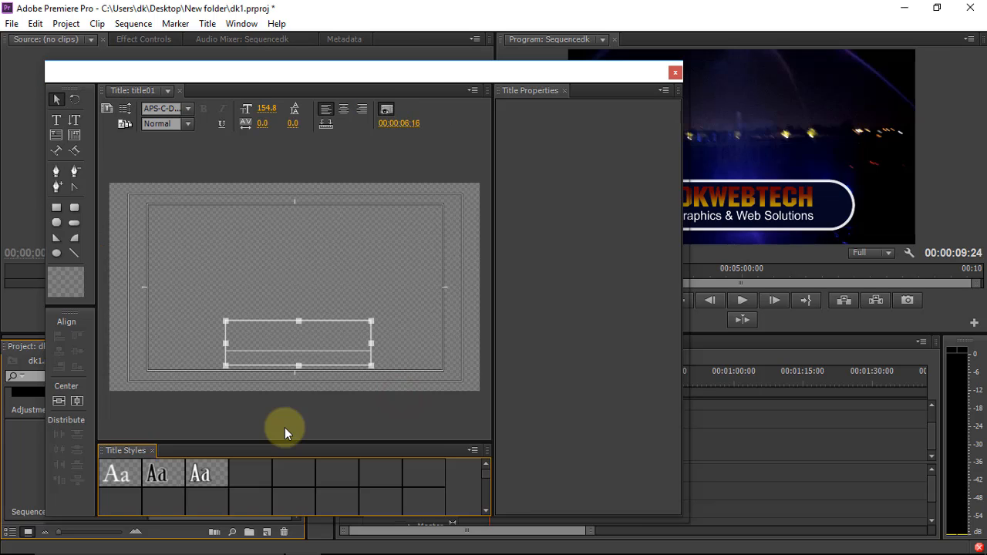
pyautogui.click(374, 356)
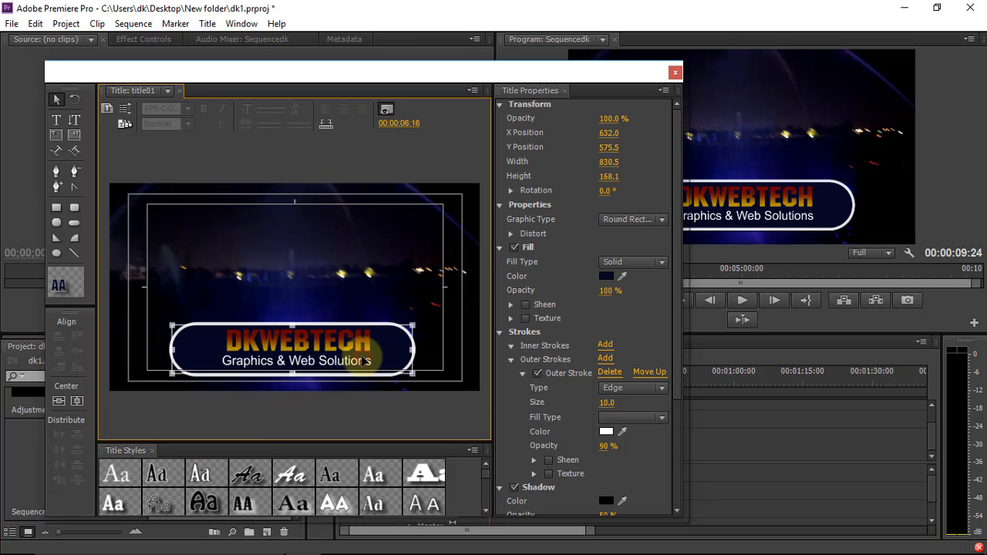
pyautogui.click(358, 350)
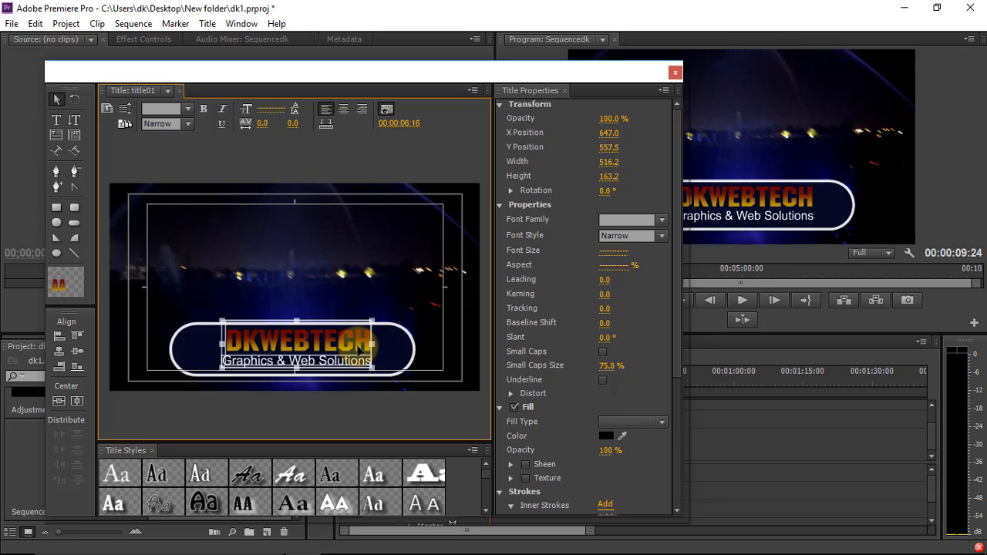
pyautogui.press('Down')
pyautogui.press('Down')
pyautogui.press('Down')
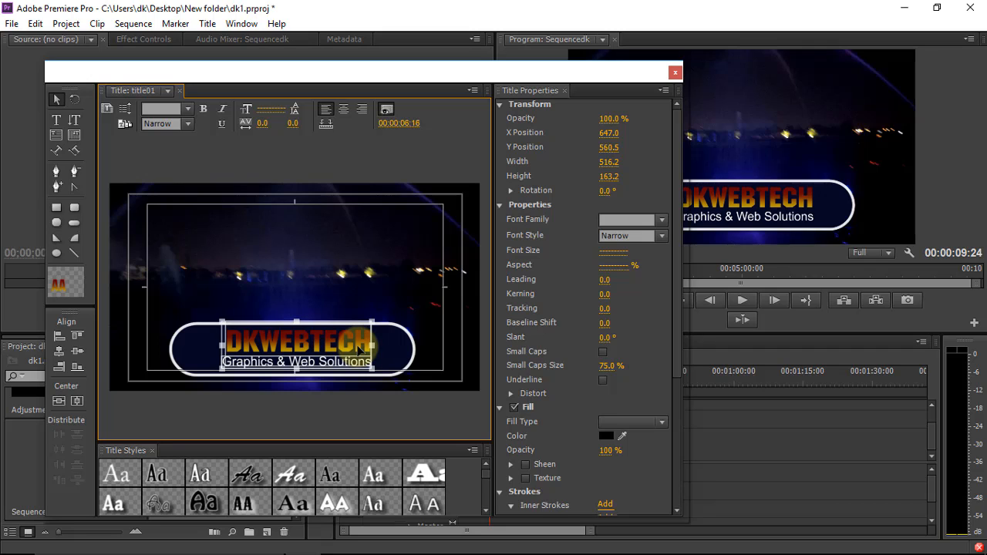
pyautogui.press('Down')
pyautogui.press('Down')
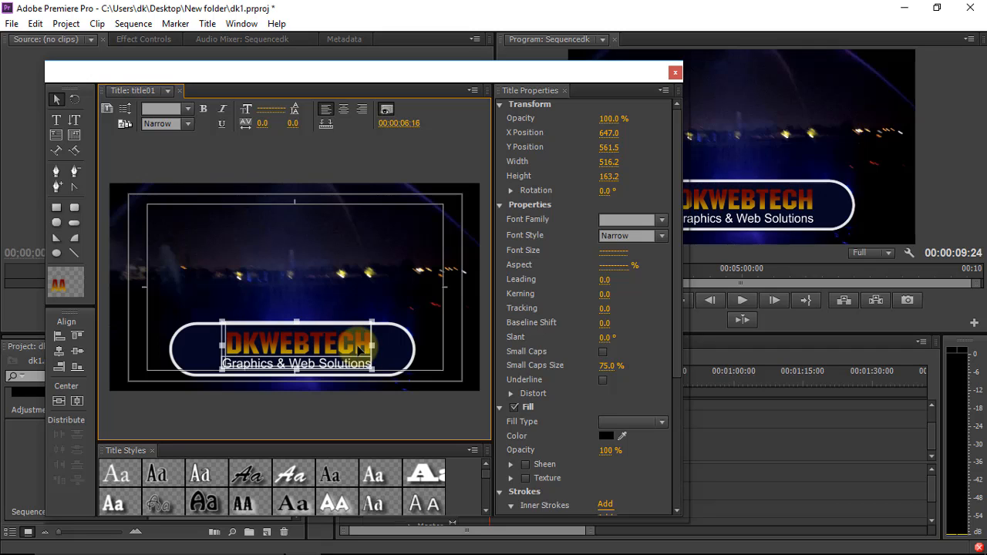
pyautogui.press('Up')
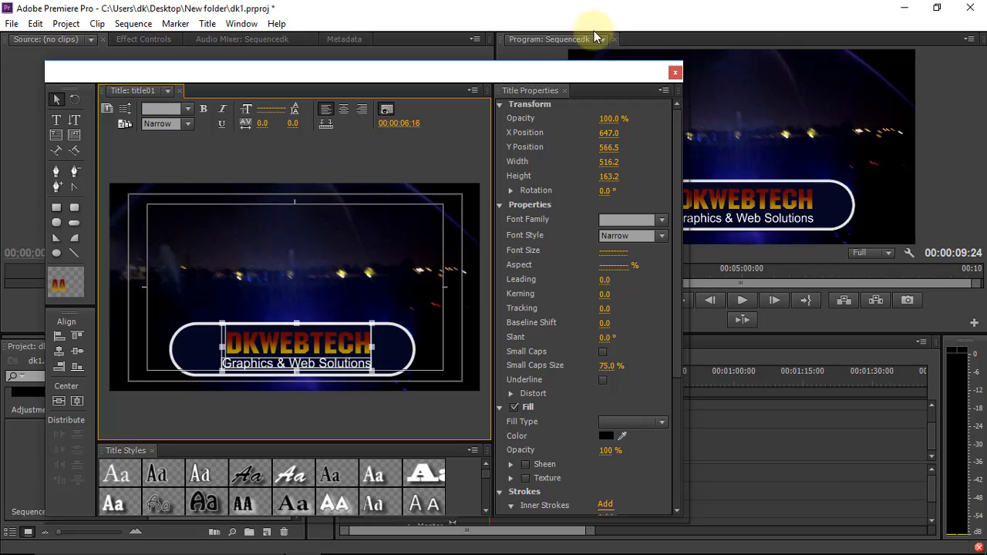
# Step: Close the title and play the sequence from the start to check the recentred lower-third text
pyautogui.click(675, 73)
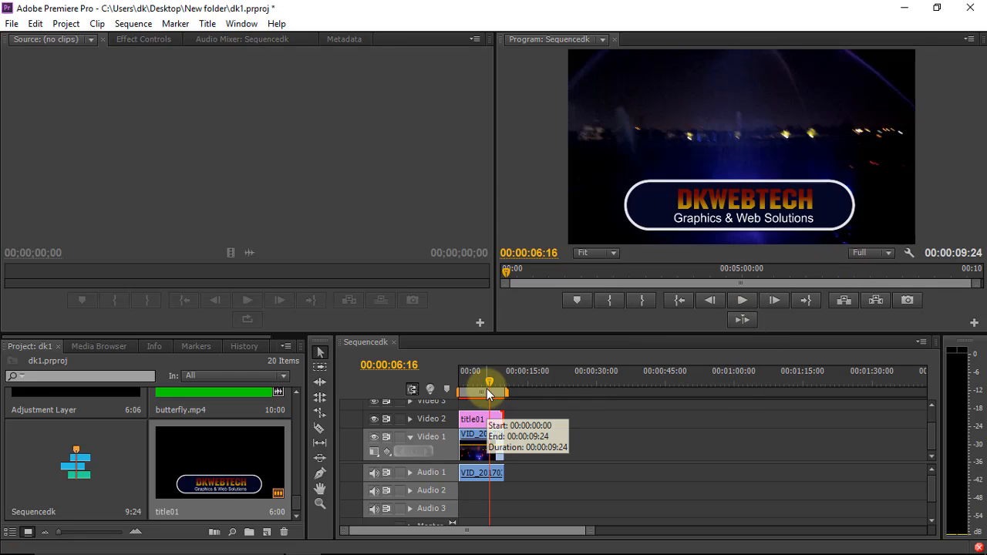
pyautogui.moveTo(489, 383); pyautogui.dragTo(460, 382)
pyautogui.click(741, 301)
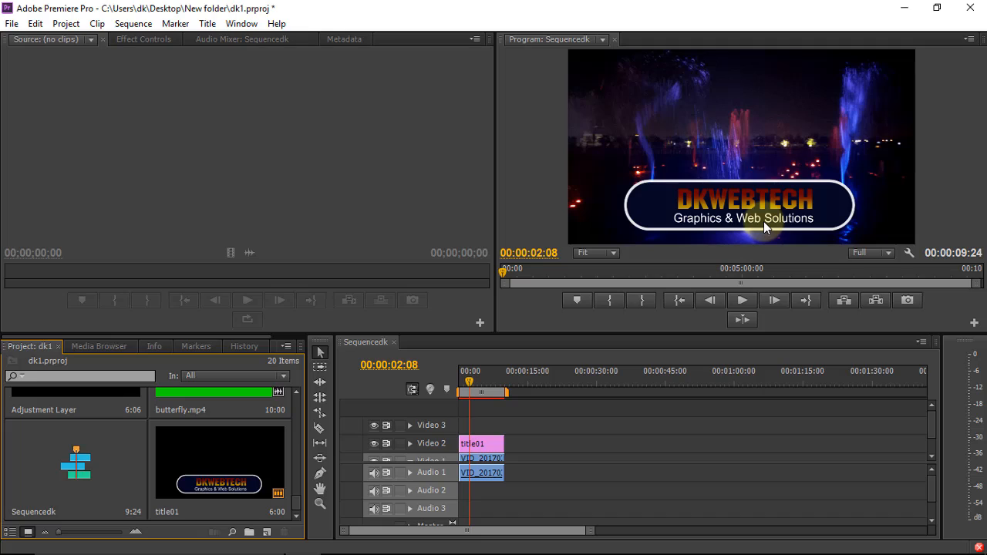
# Step: Create a new Photoshop file from the project at 1280 × 720, 25.00fps, with square pixels
pyautogui.click(9, 24)
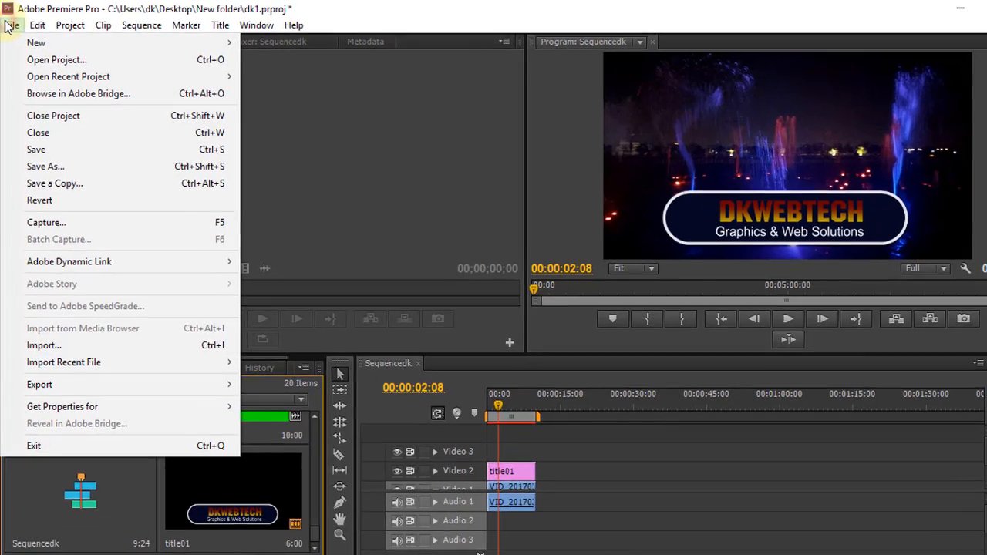
pyautogui.moveTo(21, 39)
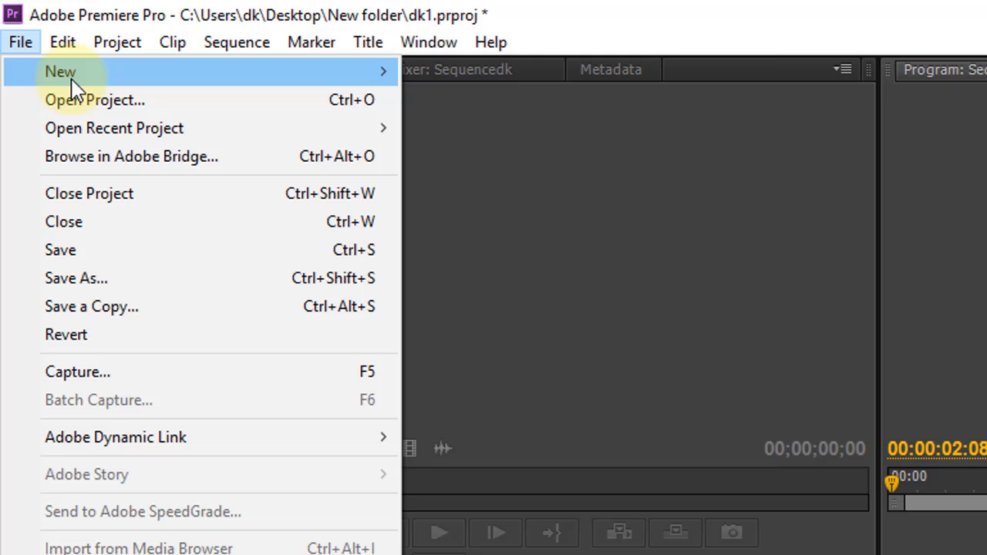
pyautogui.click(71, 79)
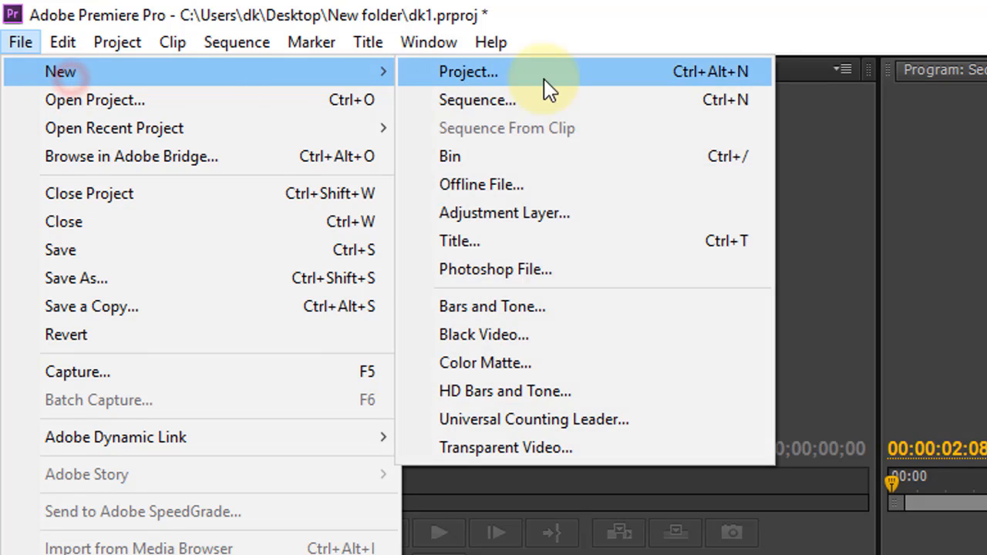
pyautogui.click(534, 270)
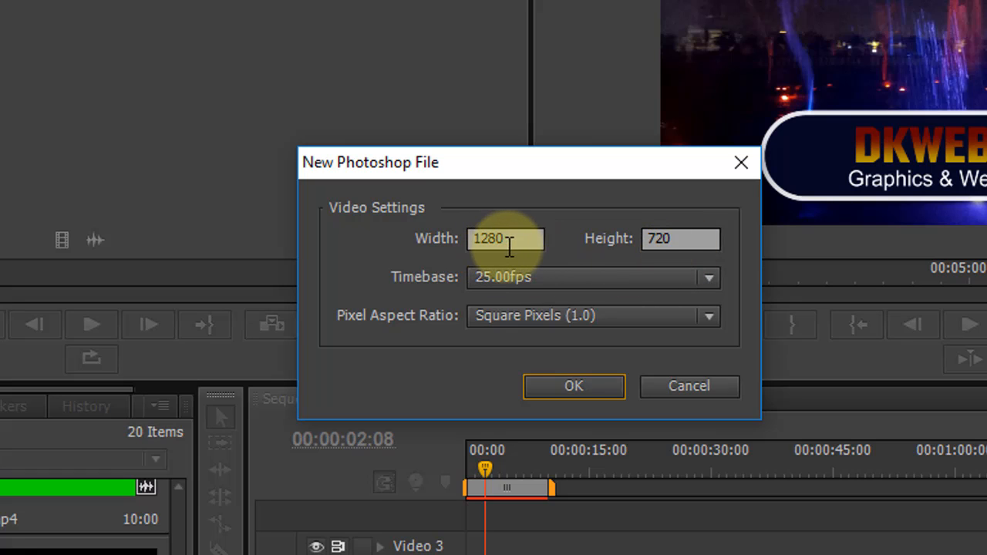
pyautogui.click(579, 382)
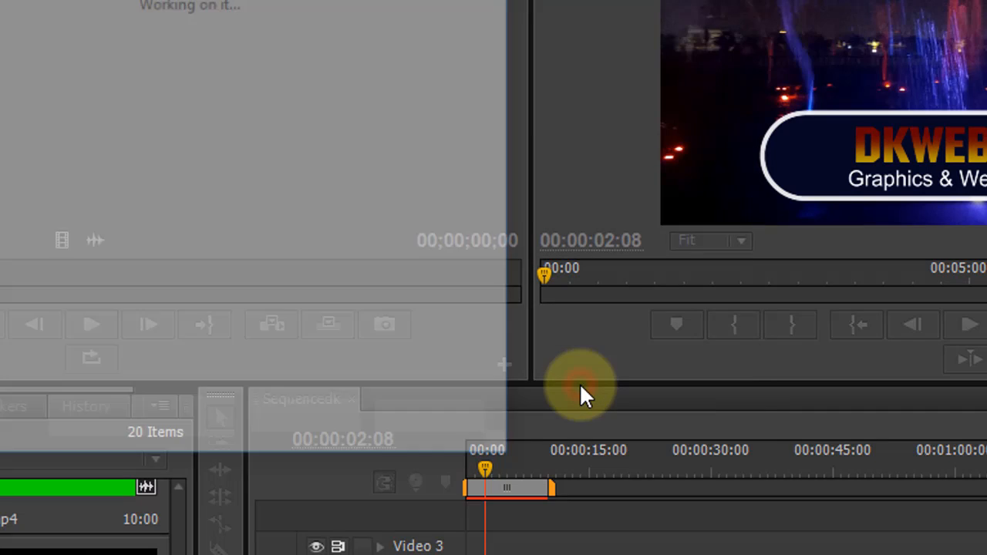
# Step: Delete the old psdtitle.psd in the mob folder and save the new Photoshop file as psdtitle.psd, added to the project with merged layers
pyautogui.click(225, 231)
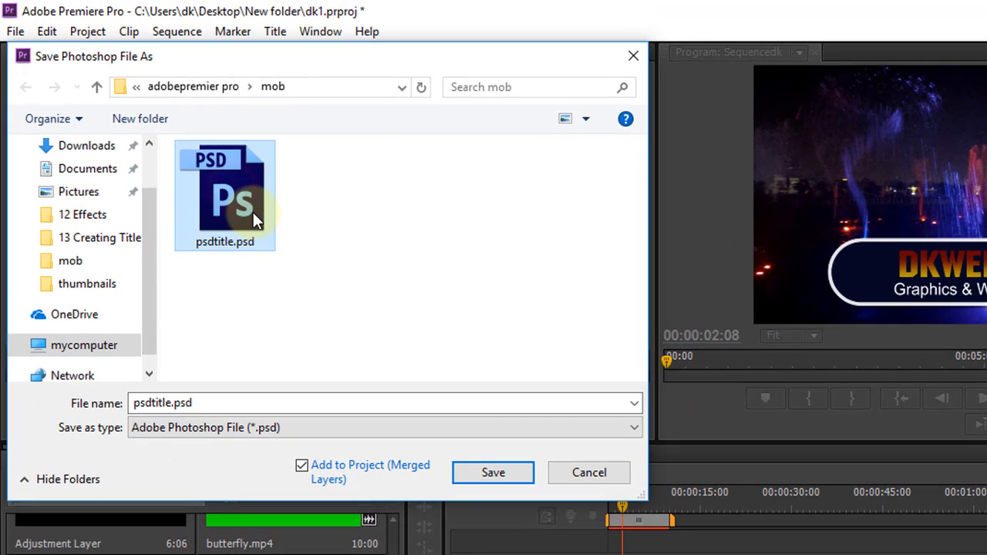
pyautogui.press('Delete')
pyautogui.click(224, 406)
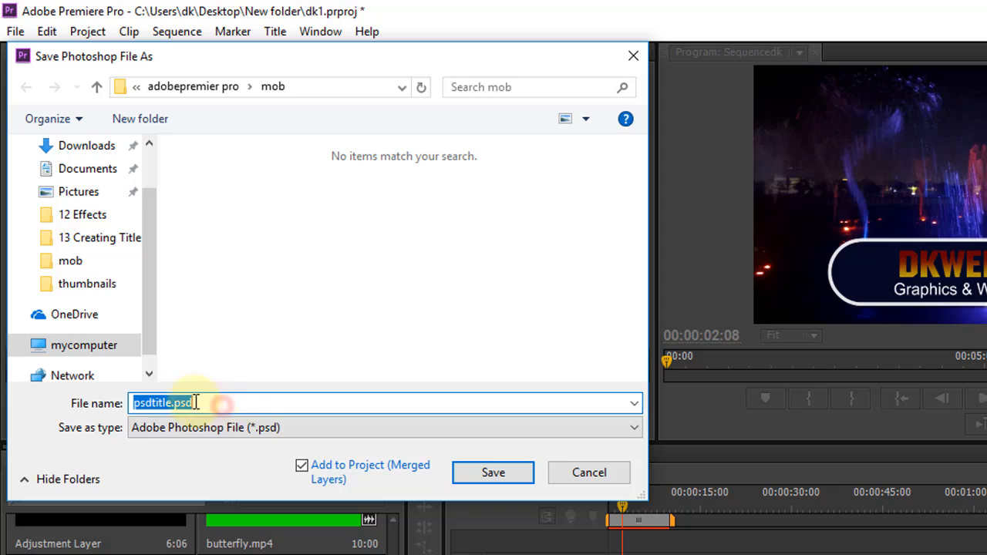
pyautogui.click(481, 468)
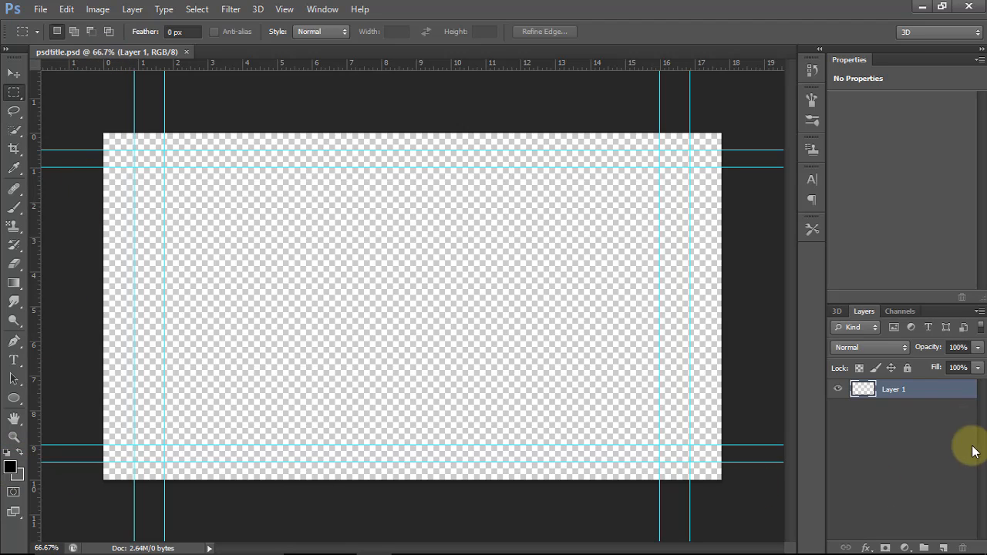
# Step: In Photoshop, add a new layer beneath Layer 1 and fill it with black
pyautogui.click(941, 545)
pyautogui.moveTo(910, 389); pyautogui.dragTo(907, 418)
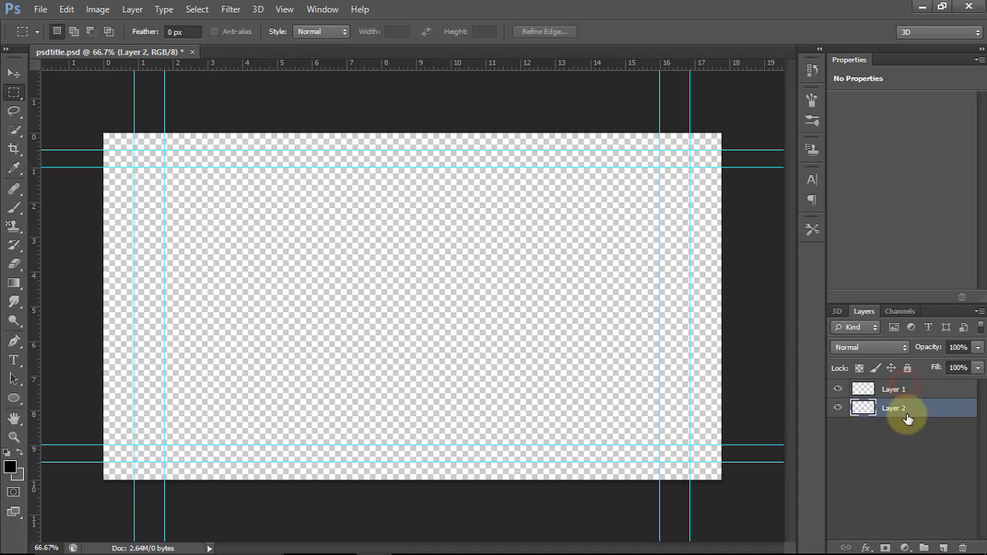
pyautogui.hotkey('alt', 'BackSpace')
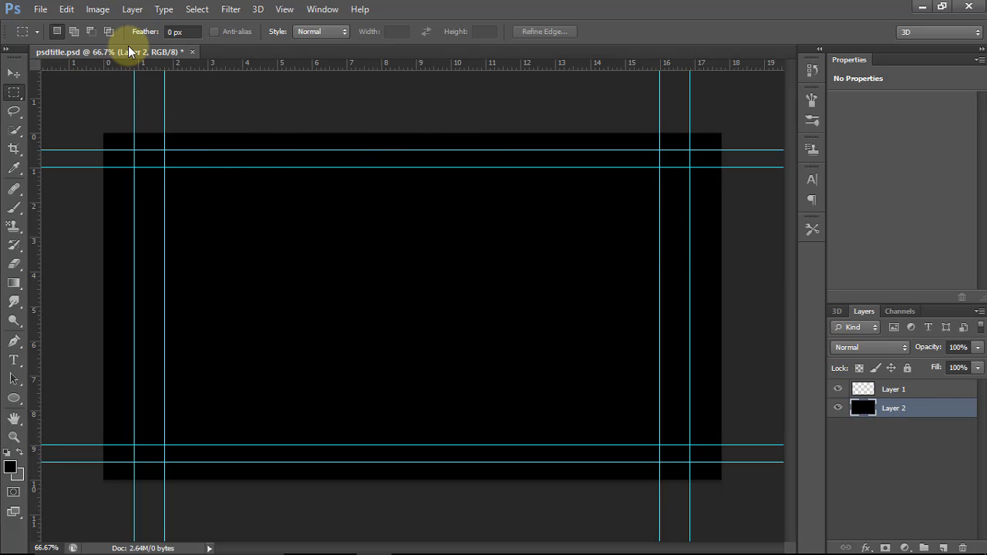
# Step: Float the psdtitle.psd document in its own window and open dkwebtech_logo.png from the important folder
pyautogui.moveTo(130, 50); pyautogui.dragTo(170, 82)
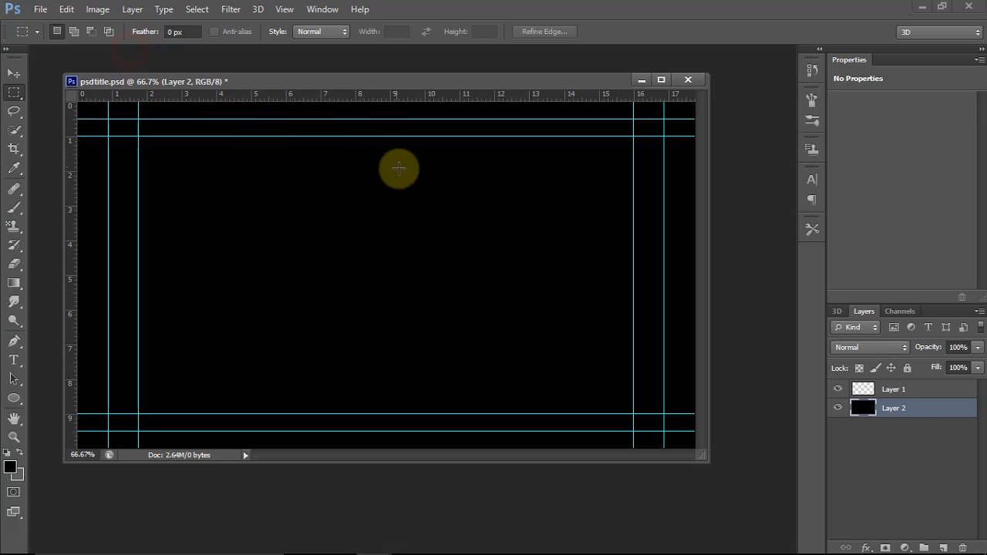
pyautogui.doubleClick(762, 224)
pyautogui.scroll(-5, 562, 238)
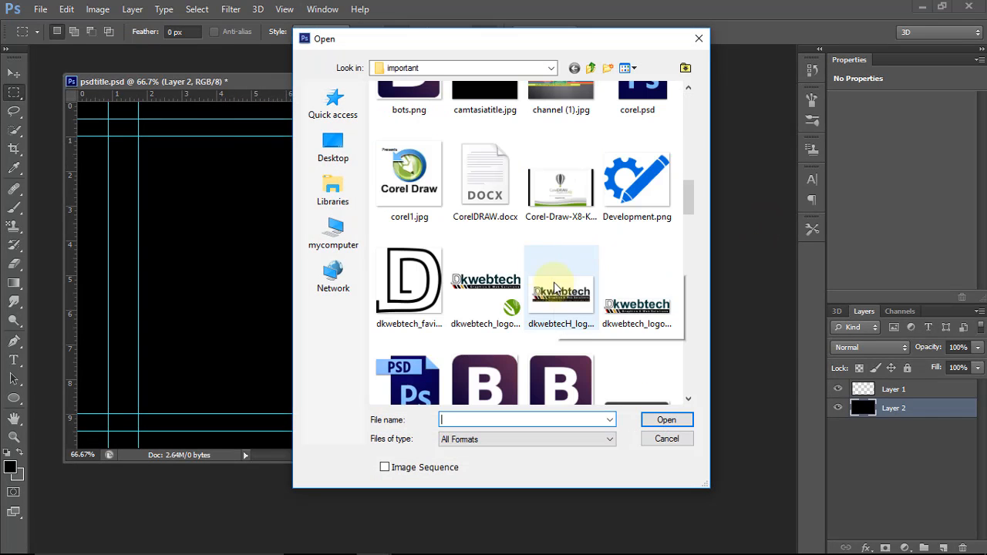
pyautogui.click(626, 310)
pyautogui.click(653, 420)
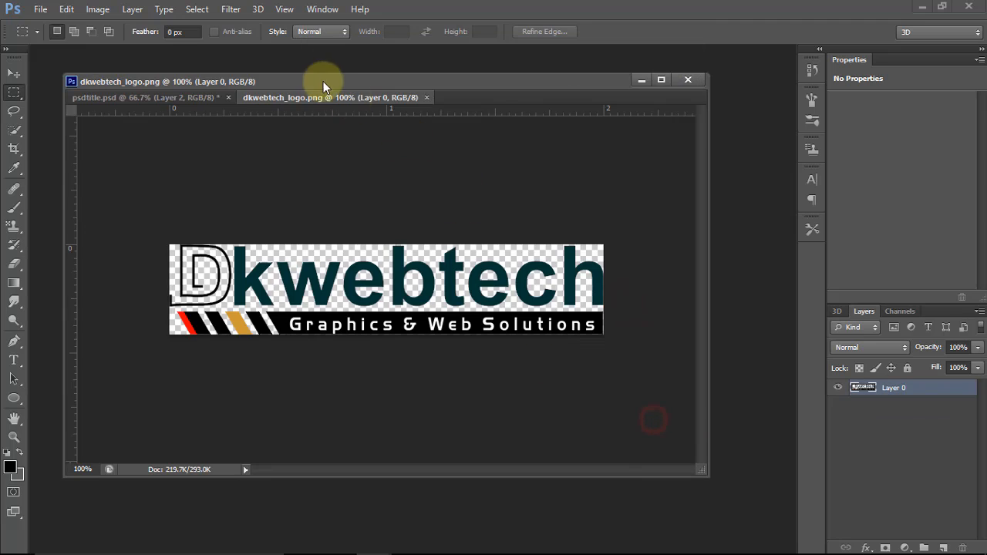
# Step: Separate the logo document into its own window and copy the logo into the lower-left area of psdtitle.psd
pyautogui.moveTo(318, 98); pyautogui.dragTo(489, 265)
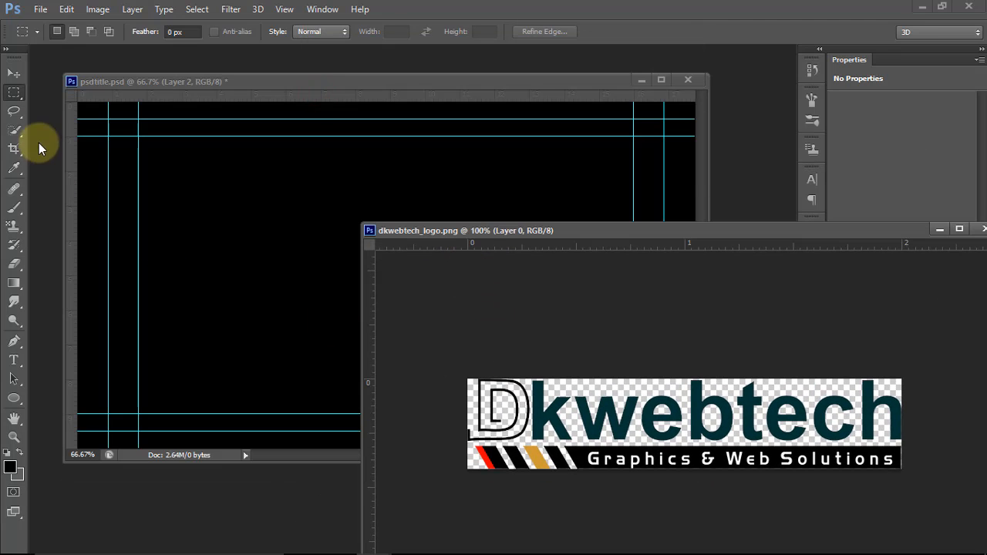
pyautogui.click(14, 73)
pyautogui.moveTo(487, 390); pyautogui.dragTo(320, 290)
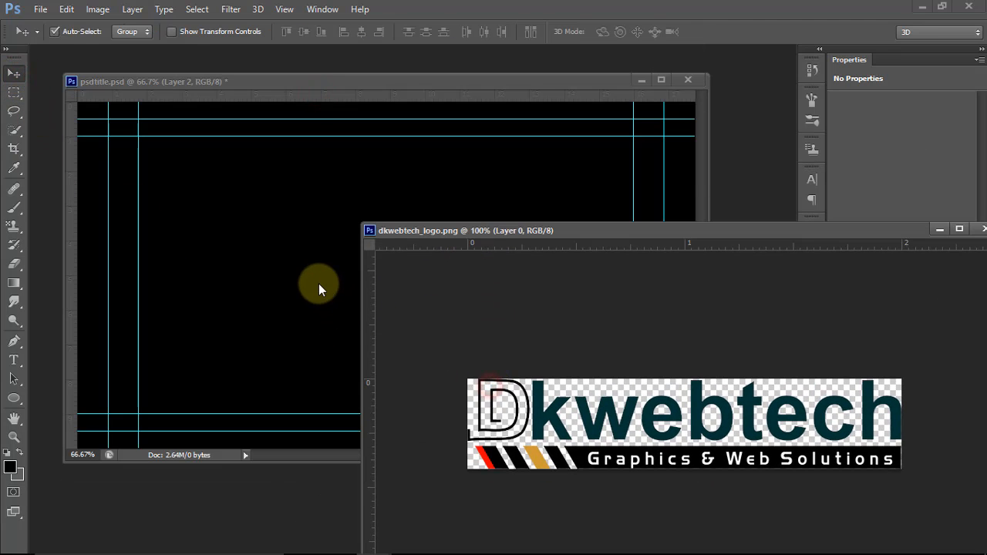
pyautogui.moveTo(529, 385); pyautogui.dragTo(198, 334)
# Step: Scale the logo down towards its lower-left corner with Free Transform and apply it
pyautogui.hotkey('ctrl', 't')
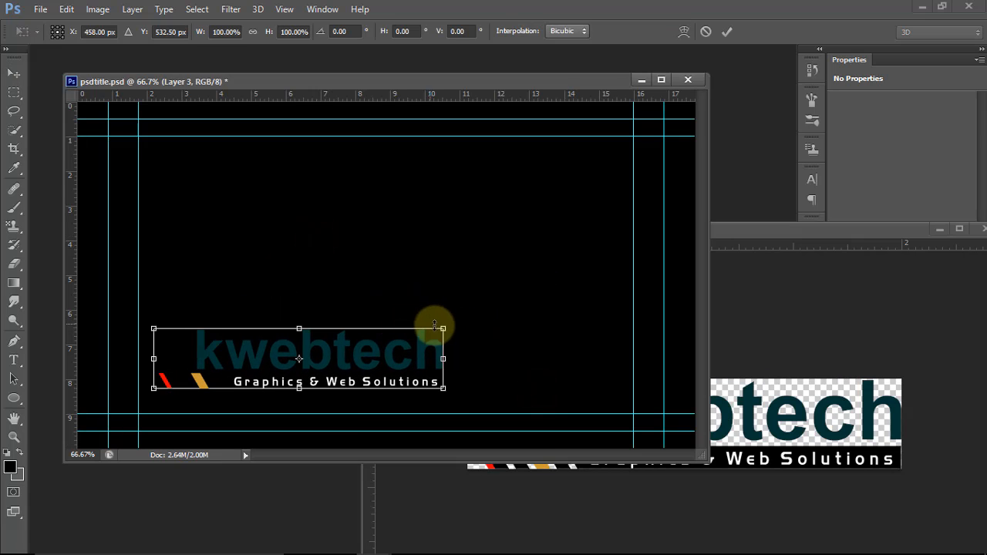
pyautogui.moveTo(438, 328); pyautogui.dragTo(305, 381)
pyautogui.press('Return')
# Step: Close the dkwebtech_logo.png document, leaving only psdtitle.psd open
pyautogui.click(740, 291)
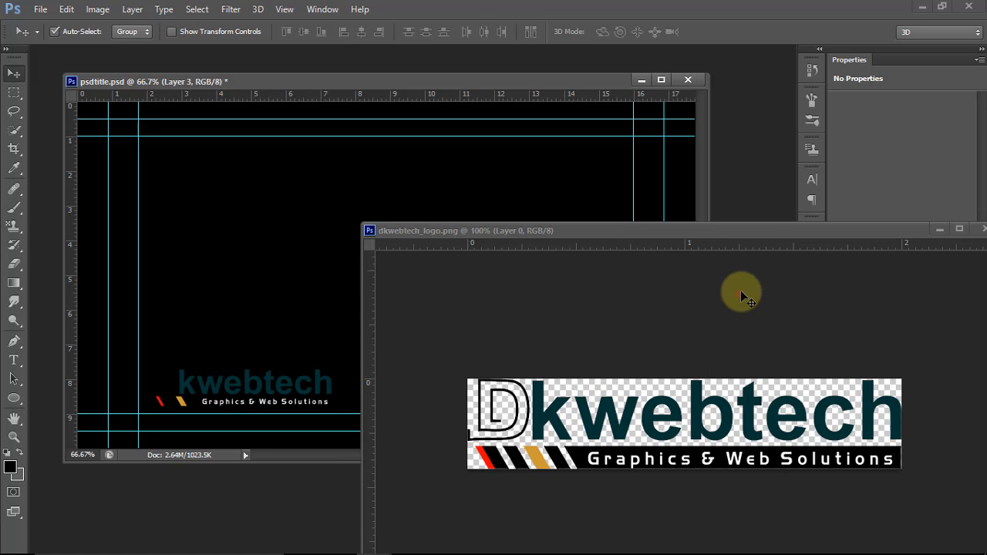
pyautogui.moveTo(766, 237); pyautogui.dragTo(437, 244)
pyautogui.click(657, 238)
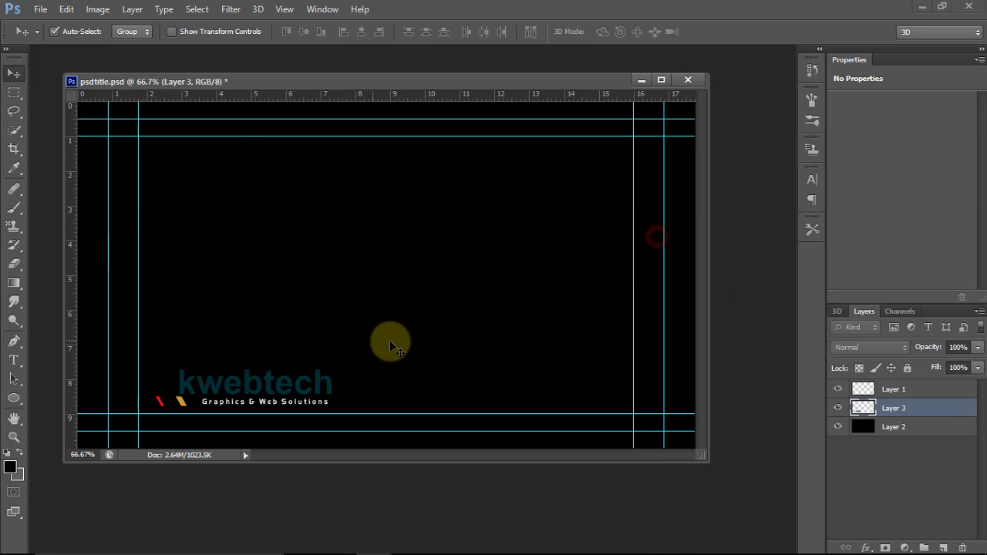
# Step: Hide the black Layer 2 so the logo sits on a transparent background
pyautogui.click(838, 426)
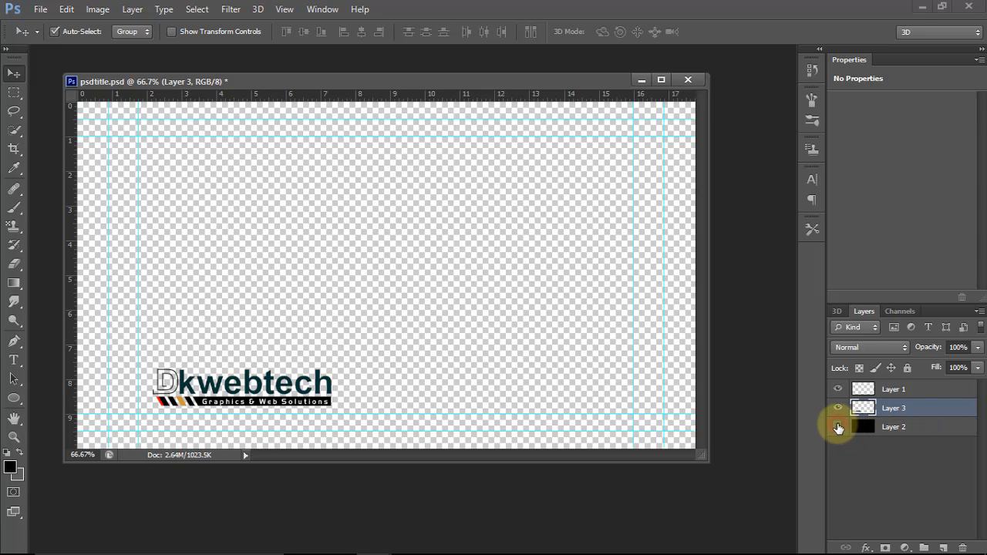
pyautogui.click(839, 428)
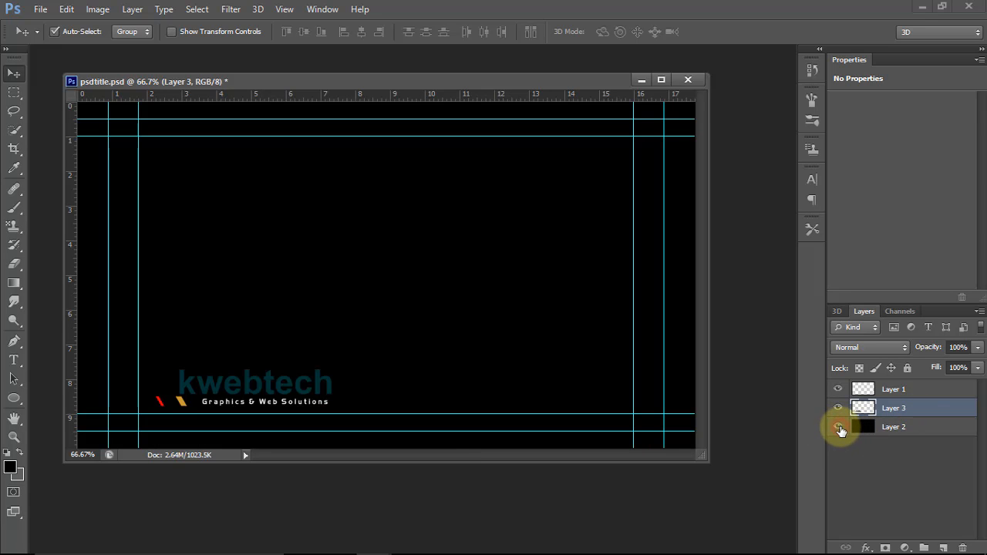
pyautogui.click(840, 428)
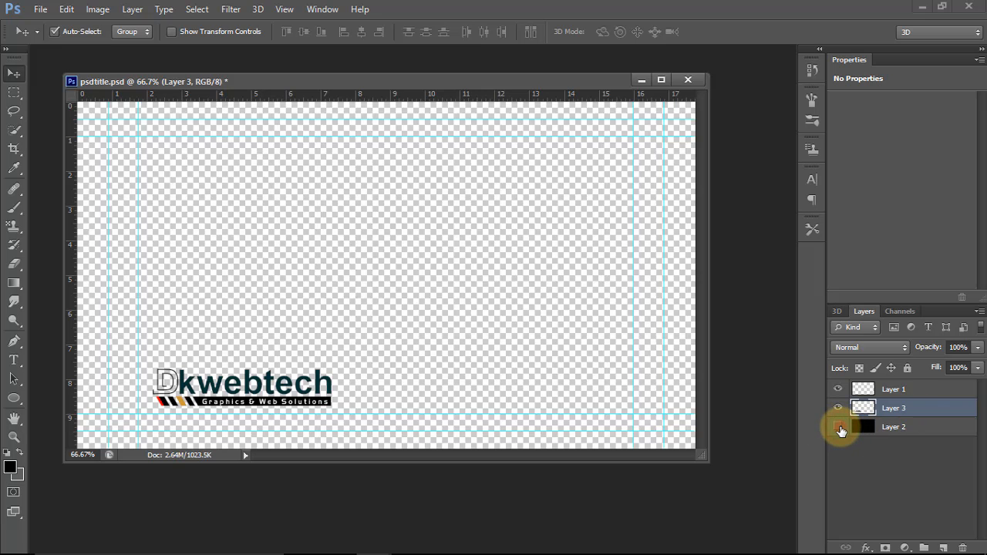
# Step: Close psdtitle.psd and save its changes
pyautogui.click(686, 81)
pyautogui.click(435, 223)
pyautogui.click(459, 229)
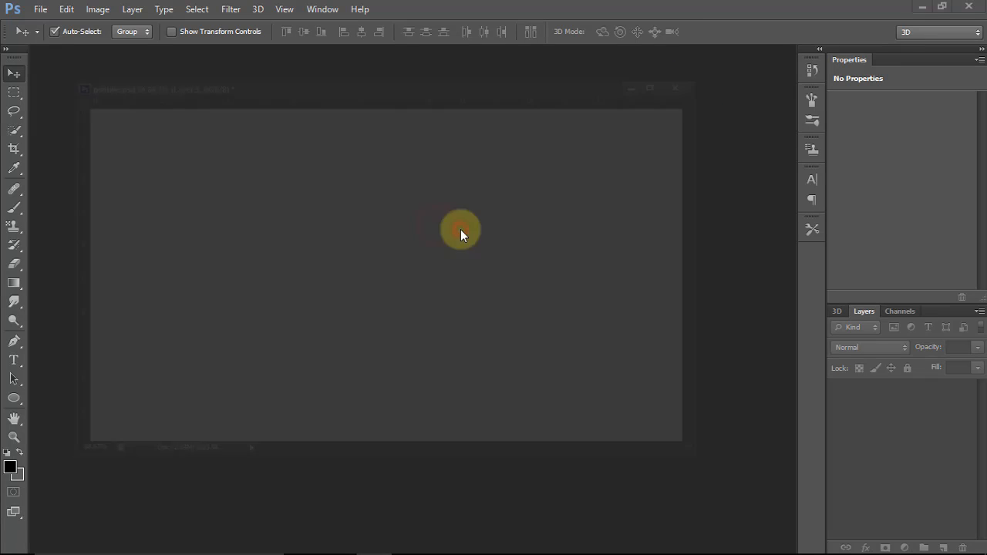
# Step: Quit Photoshop and, in Premiere Pro, place psdtitle.psd at the start of the Video 3 track in Sequencedk
pyautogui.click(968, 6)
pyautogui.click(264, 429)
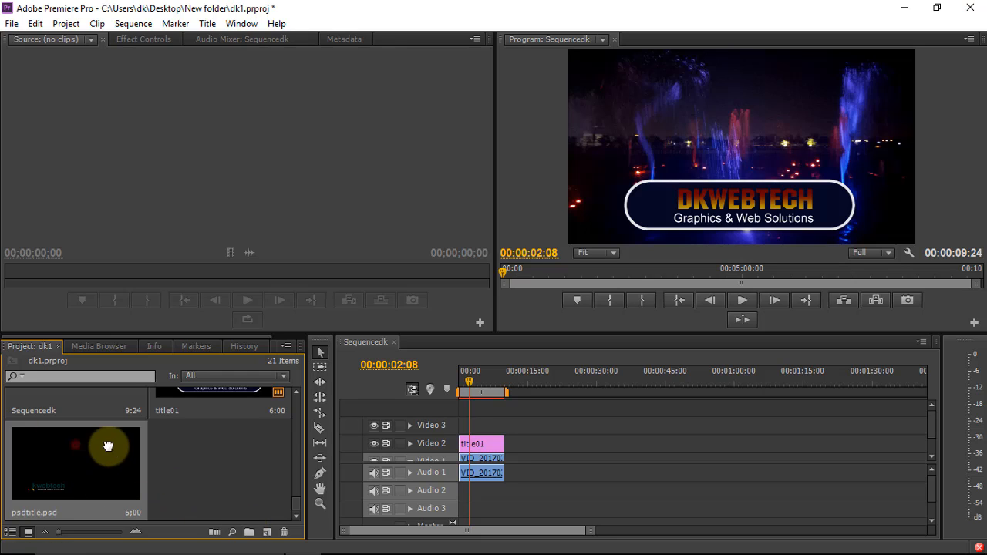
pyautogui.moveTo(108, 445); pyautogui.dragTo(428, 430)
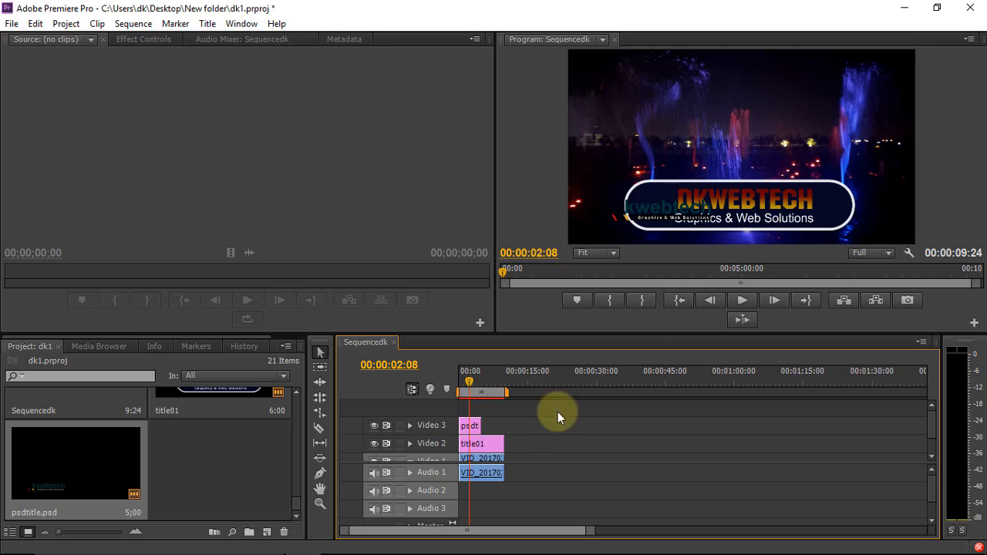
# Step: Hide the Video 2 track and extend the psdtitle.psd clip on Video 3 to the end of the title01 clip
pyautogui.click(374, 444)
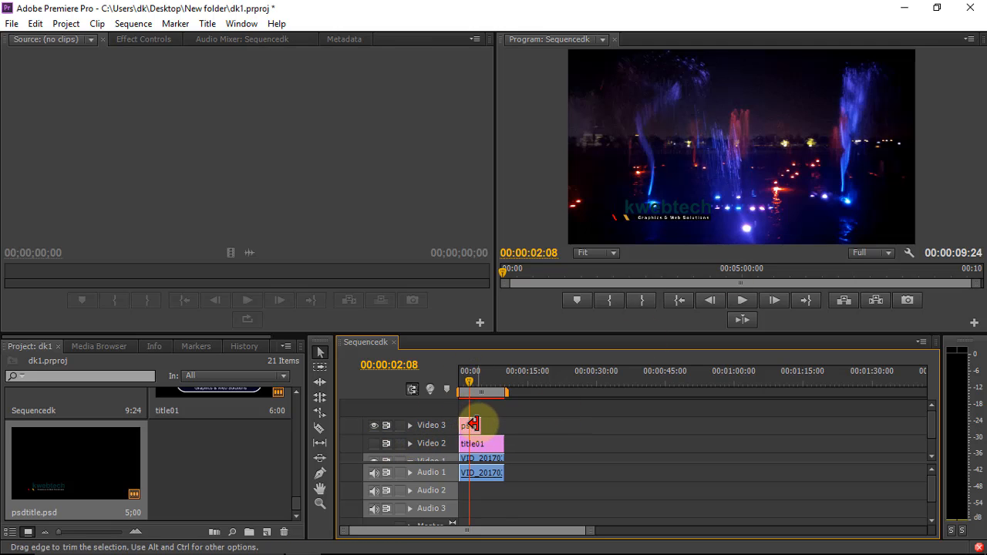
pyautogui.moveTo(480, 424); pyautogui.dragTo(501, 424)
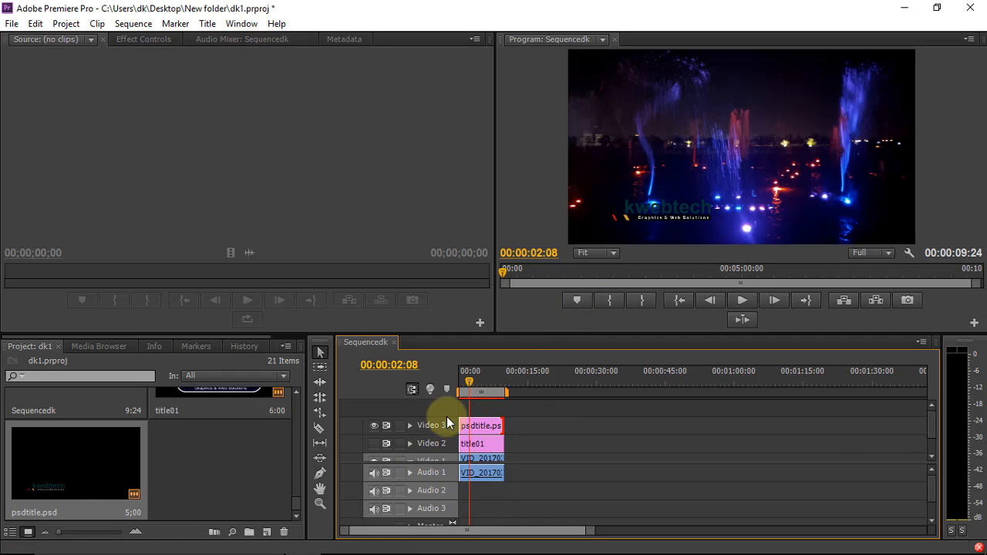
# Step: Play the sequence to review the logo title over the video, replaying a short part from about 00:00:03:16
pyautogui.click(738, 300)
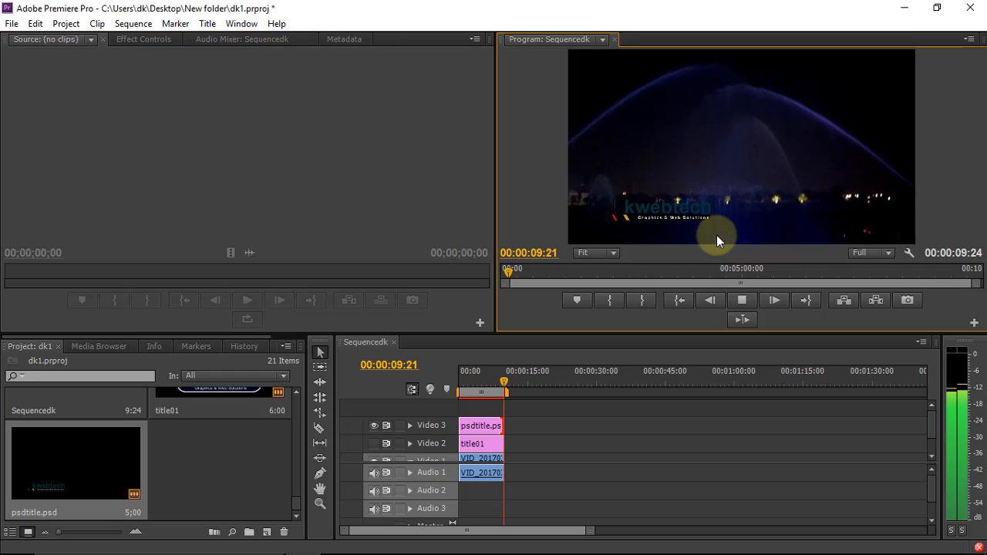
pyautogui.moveTo(504, 393); pyautogui.dragTo(475, 389)
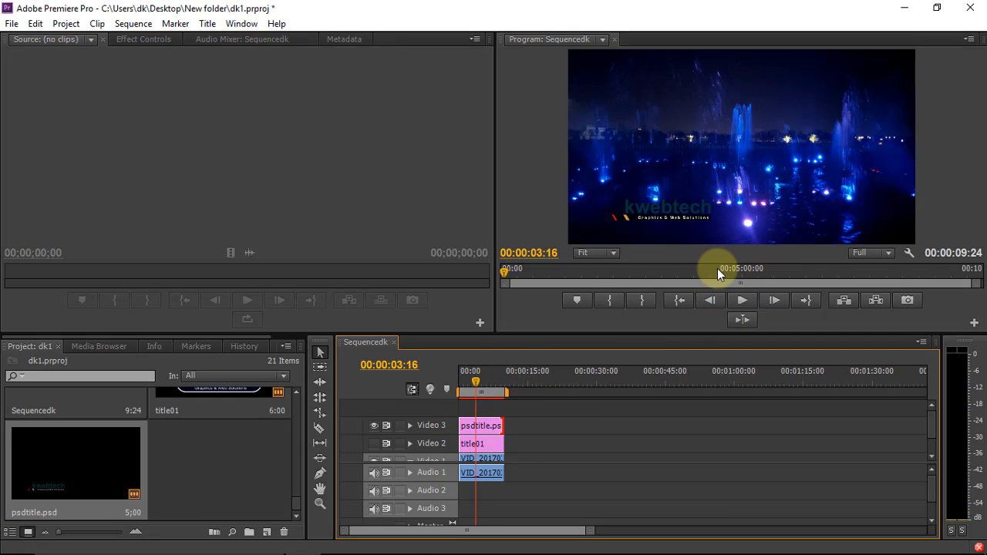
pyautogui.click(745, 301)
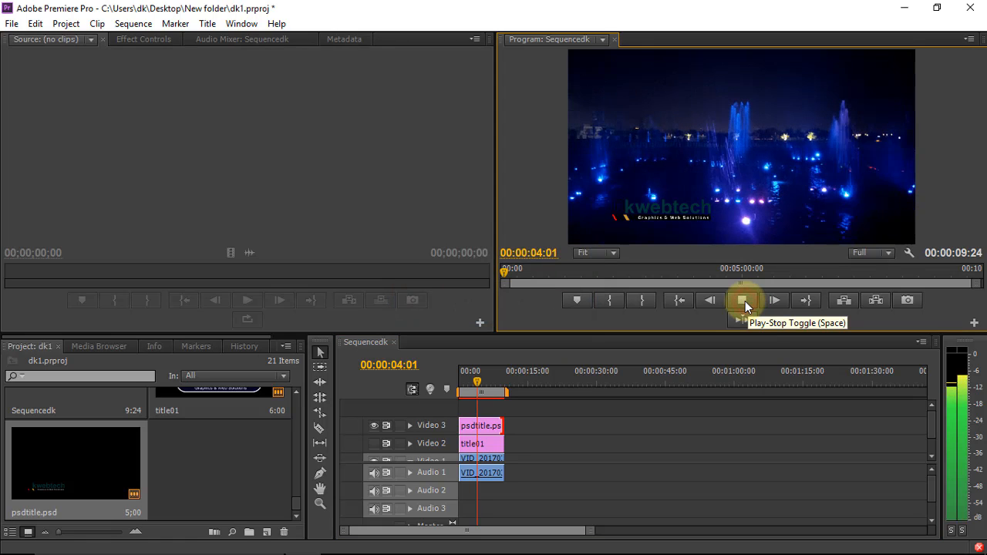
pyautogui.click(744, 301)
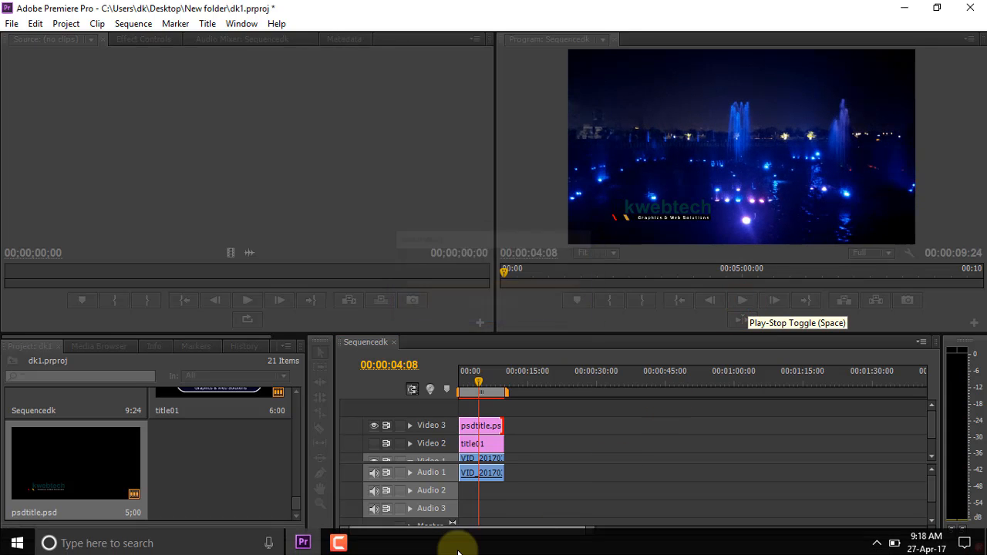